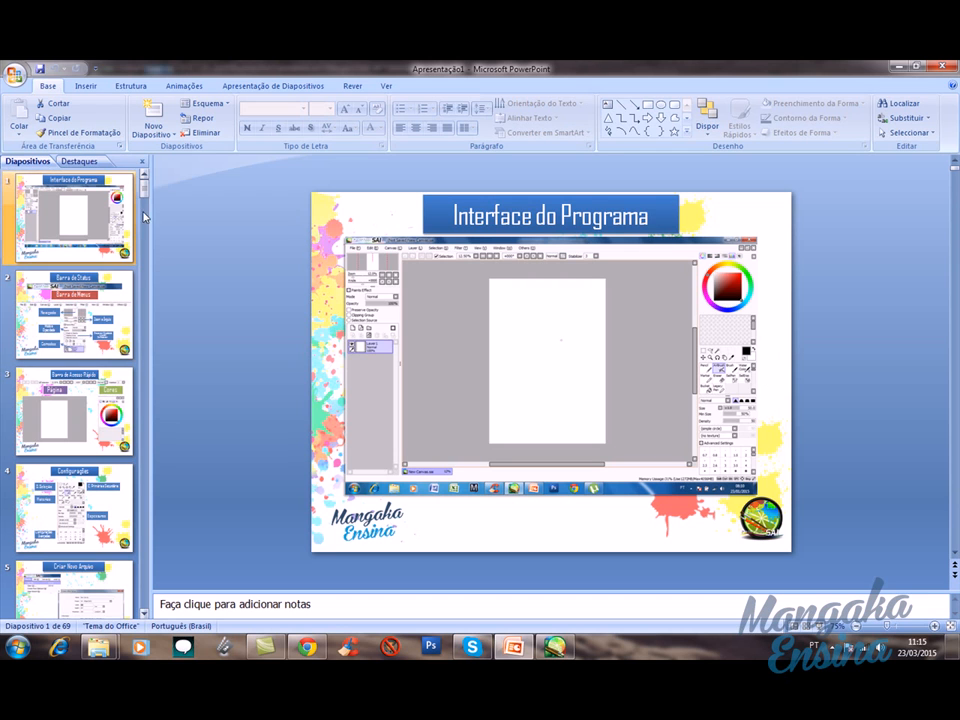
Step: Show the slide about the Barra de Status and Barra de Menus
left_click(98, 302)
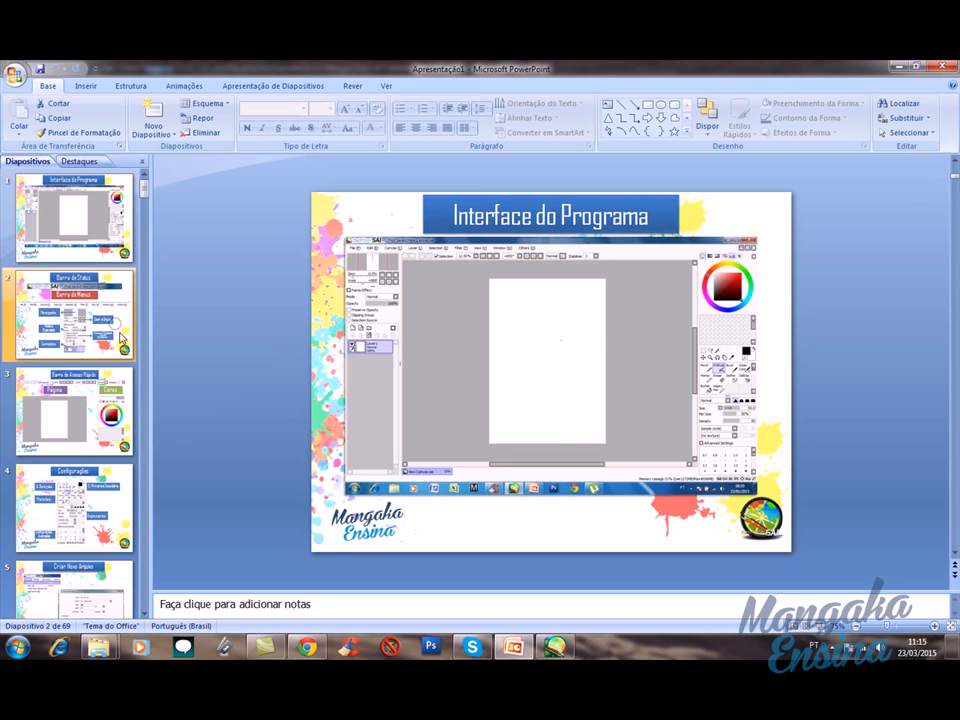
left_click(100, 282)
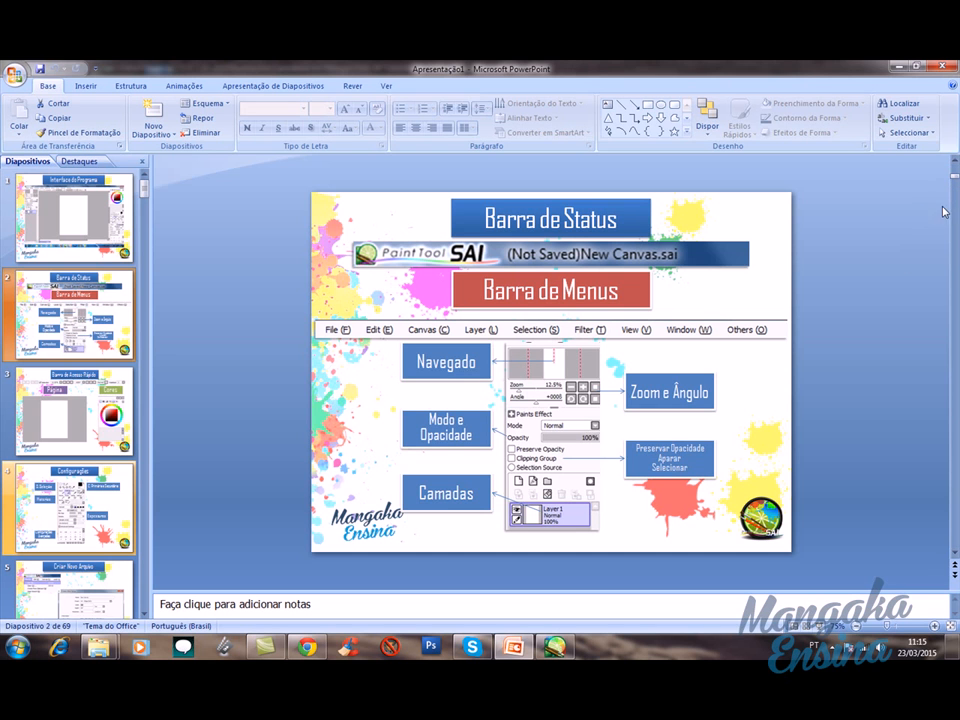
Step: Switch to PaintTool SAI and choose the Lápis brush
left_click(564, 653)
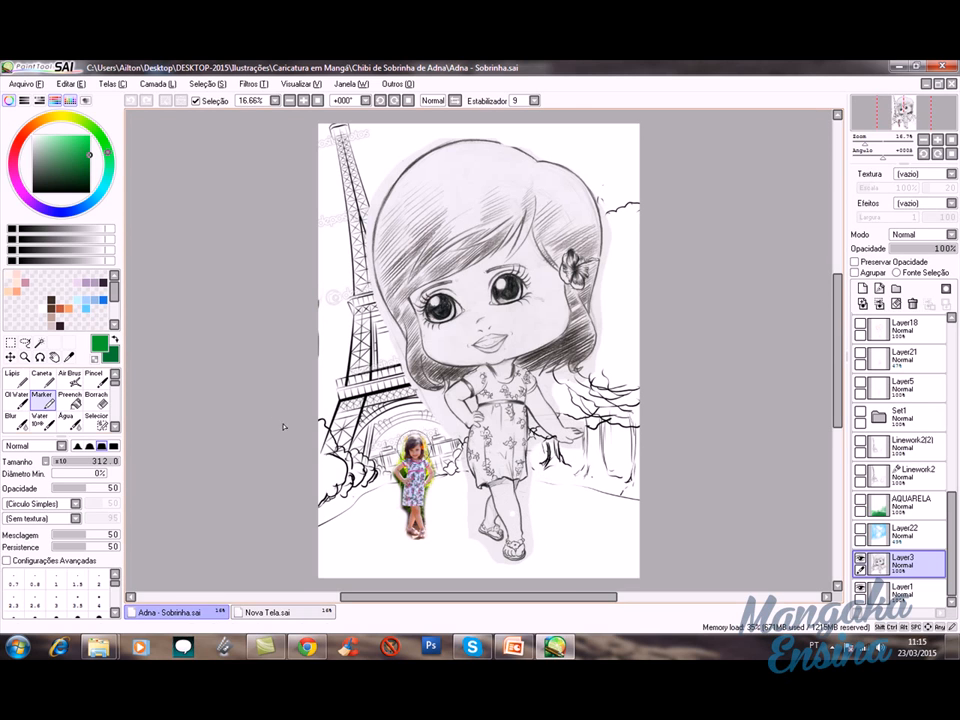
left_click(13, 378)
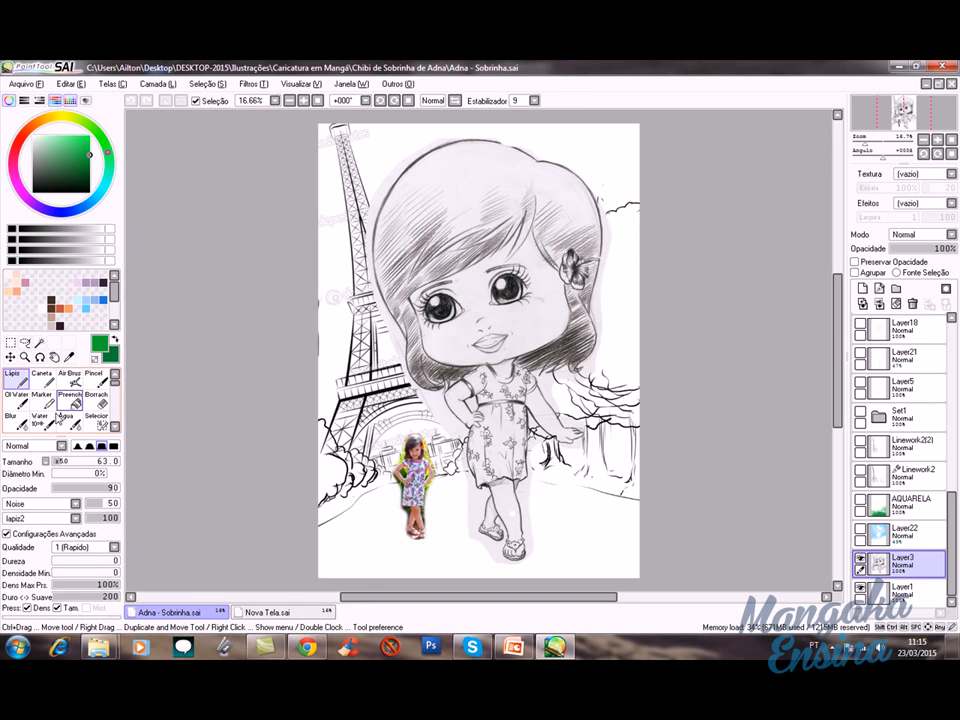
mouse_move(115, 384)
left_mouse_down()
mouse_move(115, 400)
mouse_move(109, 385)
left_mouse_up()
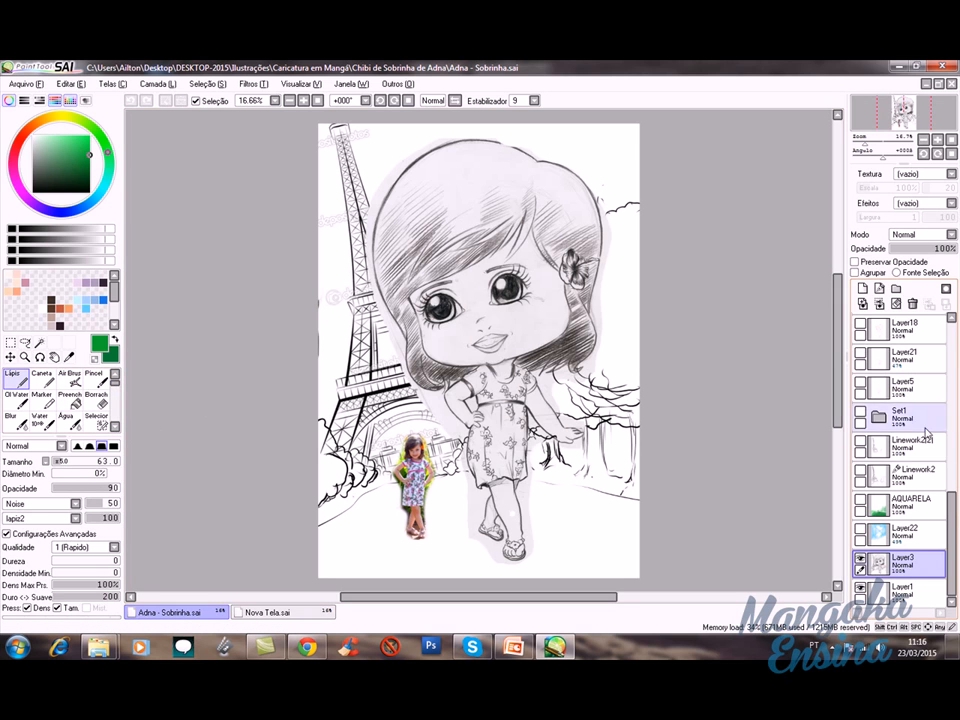
Step: Find the Linework1(2) layer in the layer list and make it the active layer
scroll(952, 456, "up", 5)
scroll(952, 456, "up", 5)
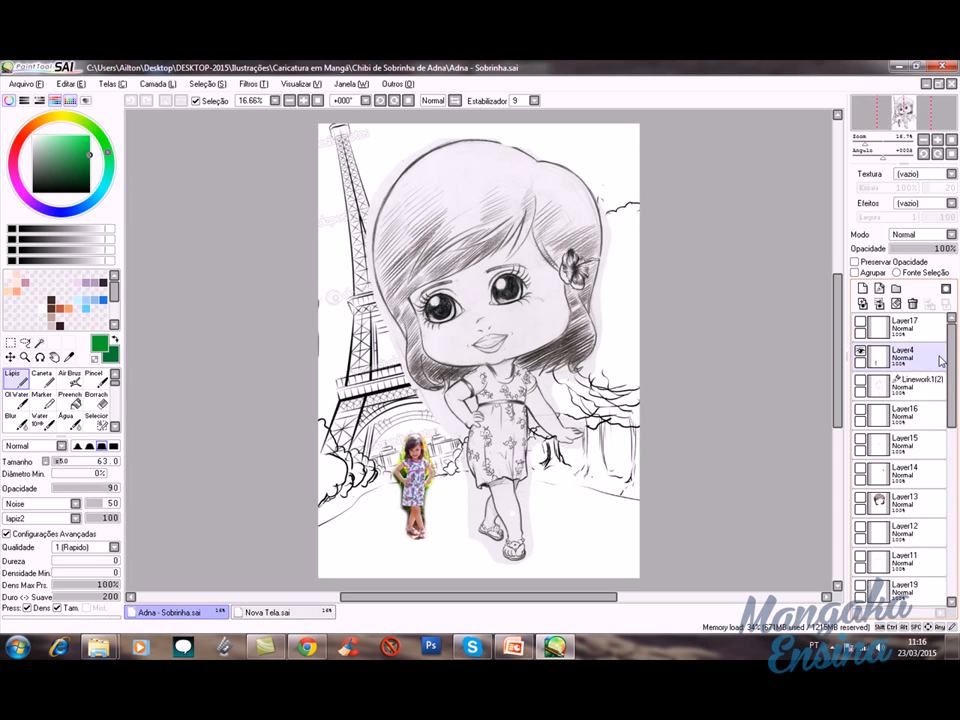
left_click(868, 388)
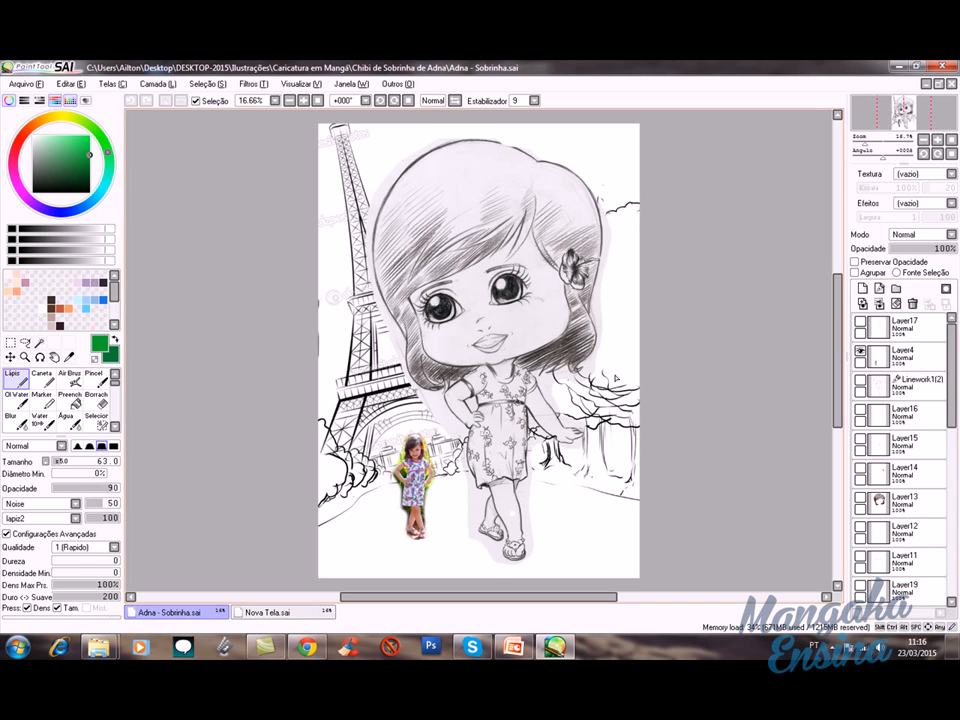
scroll(905, 460, "down", 5)
left_click_drag(959, 472, 958, 357)
left_click(922, 386)
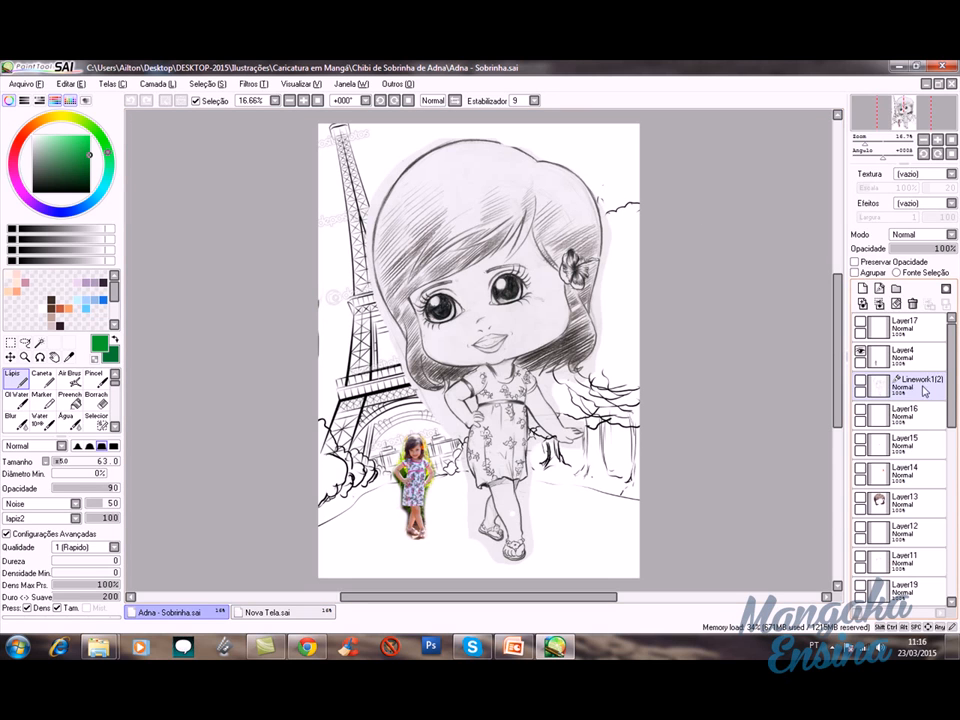
left_click(911, 388)
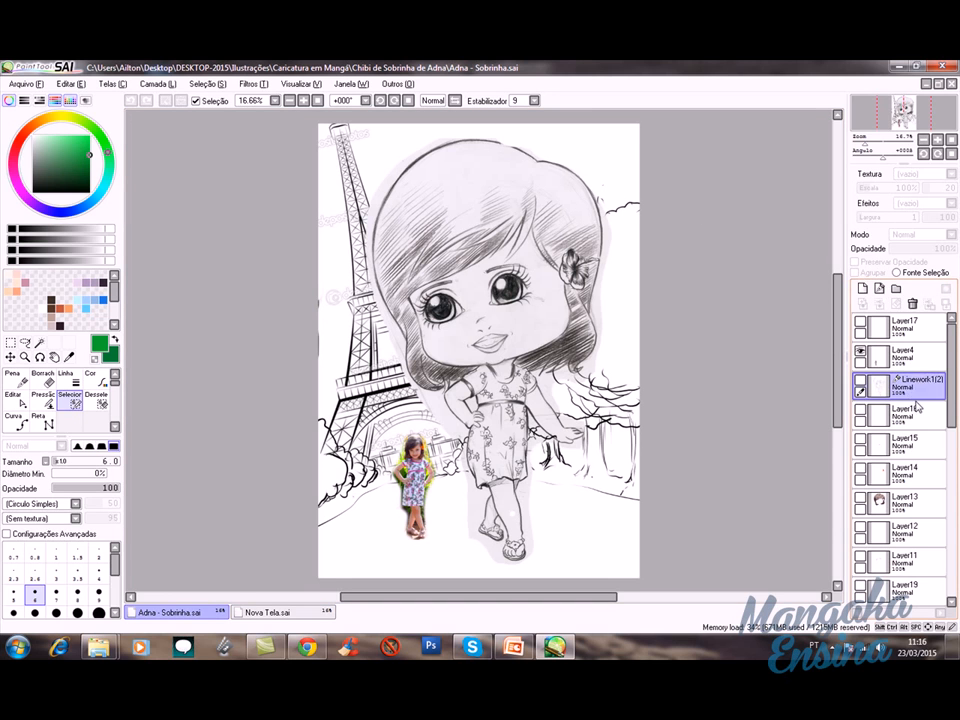
Step: Hide the sketch and background drawing layers and show Linework1(2), keeping the reference photo visible
mouse_move(951, 385)
left_mouse_down()
mouse_move(953, 560)
mouse_move(947, 405)
left_mouse_up()
left_click(860, 559)
scroll(901, 395, "up", 3)
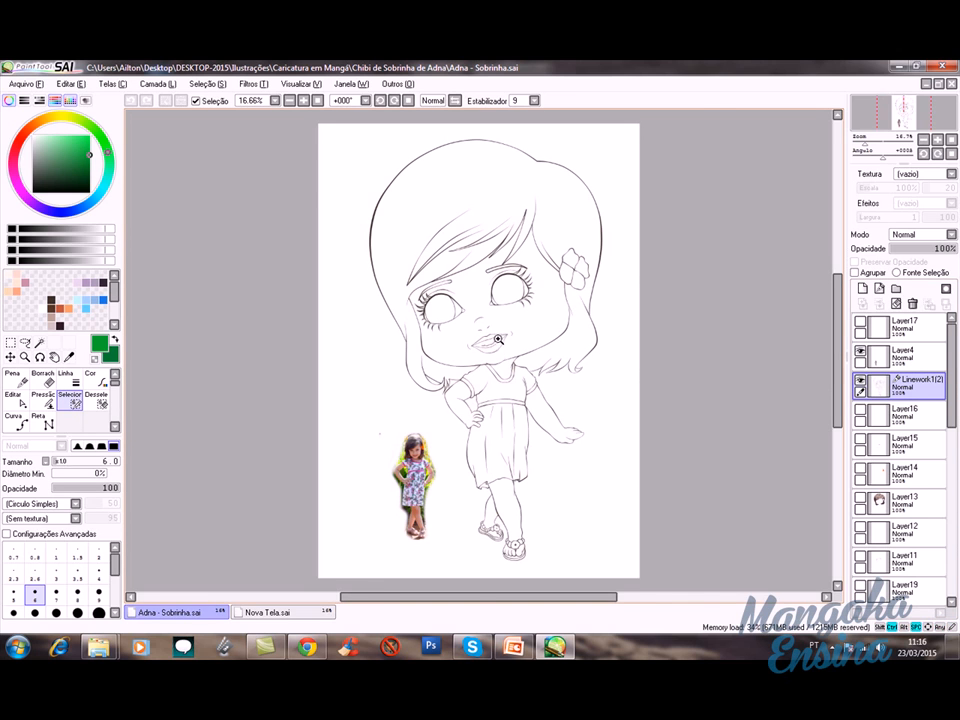
Step: Zoom in on the girl's line art and examine its head, dress, arms and feet
scroll(495, 347, "up", 1)
left_click_drag(508, 345, 451, 290)
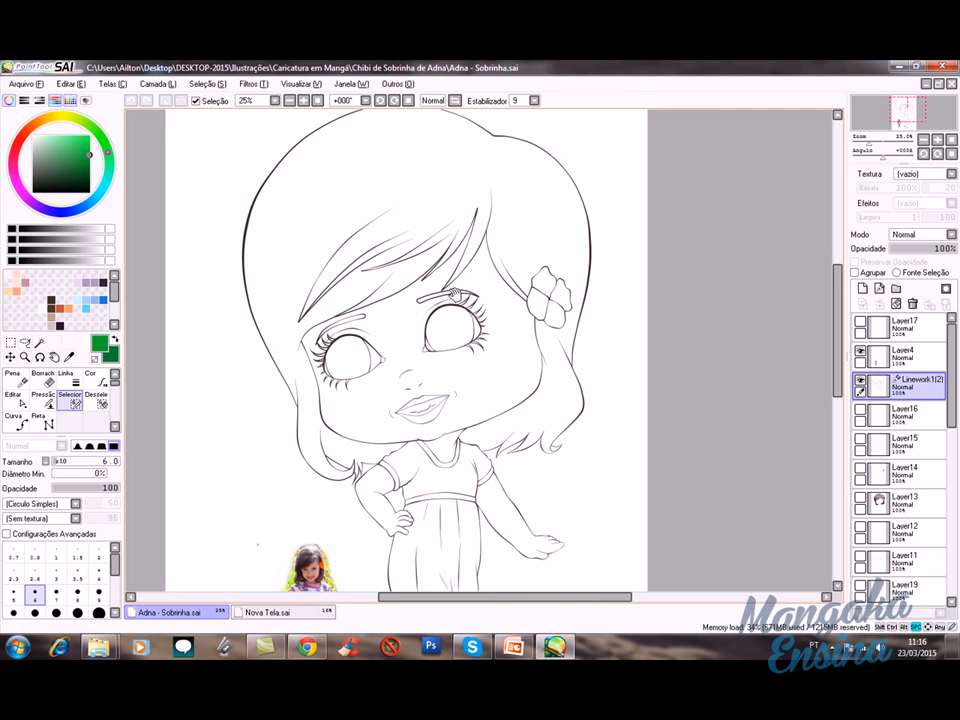
left_click_drag(504, 323, 492, 318)
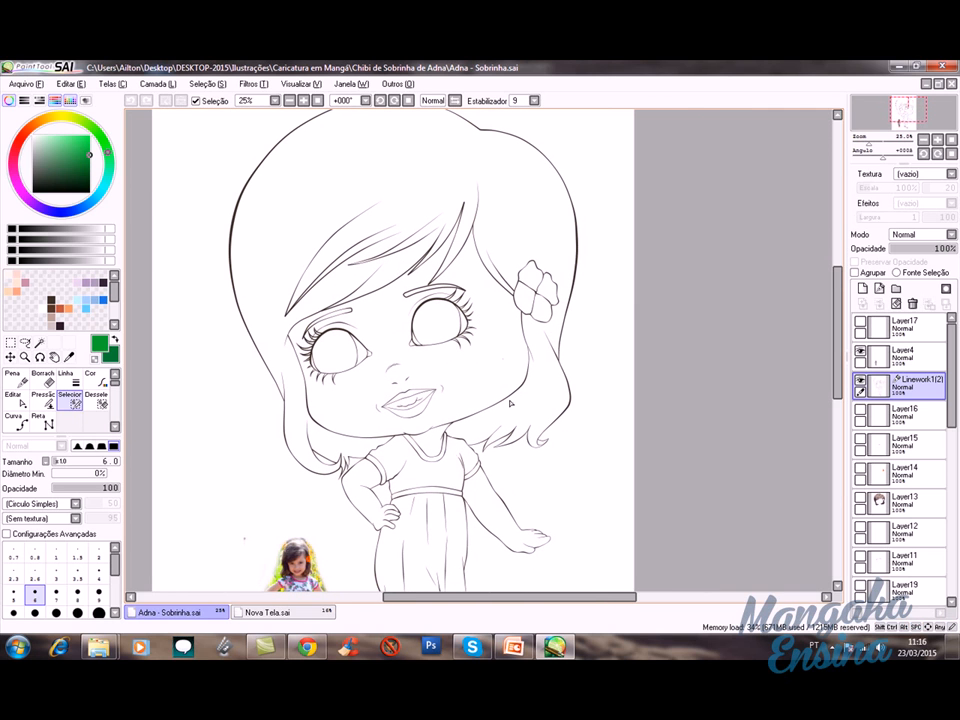
left_click_drag(375, 359, 363, 235)
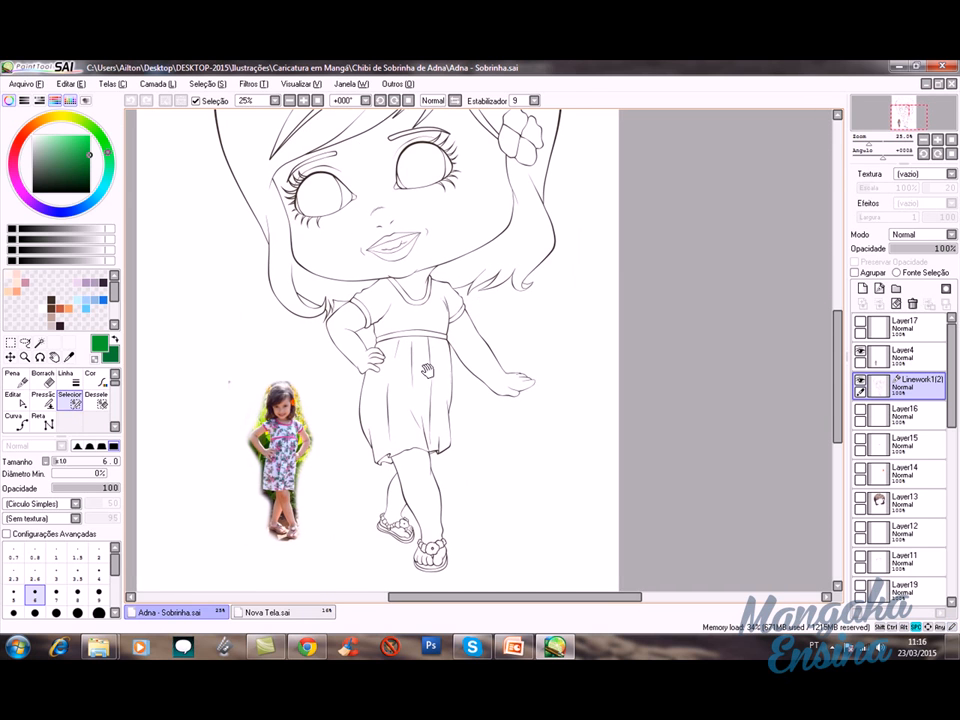
left_click_drag(455, 298, 510, 365)
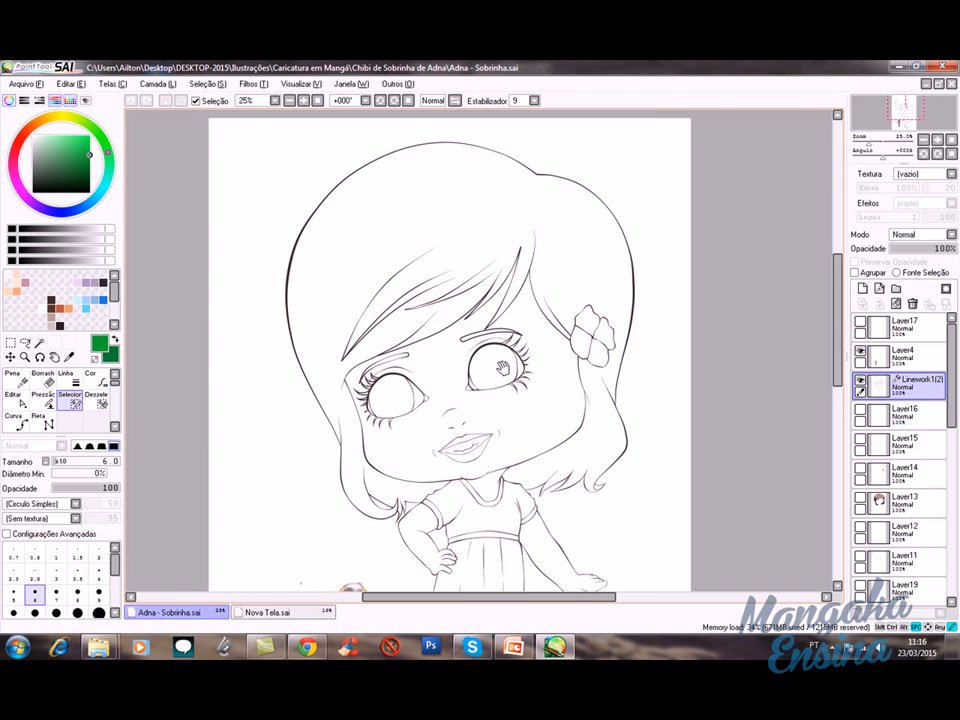
left_click_drag(463, 423, 492, 338)
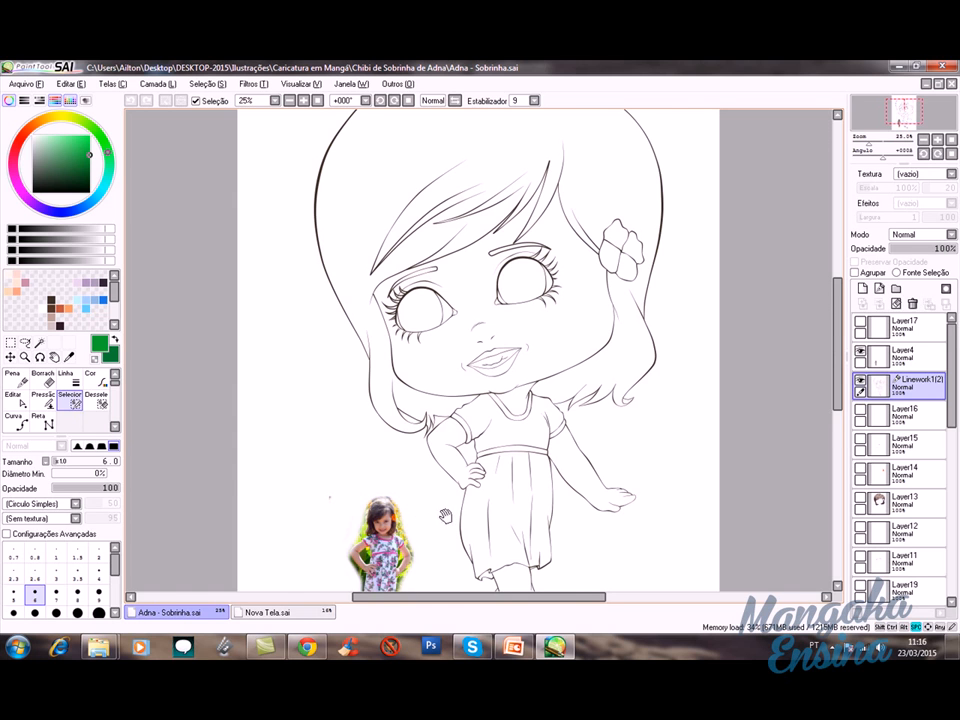
left_click_drag(445, 513, 441, 422)
left_click_drag(435, 247, 448, 280)
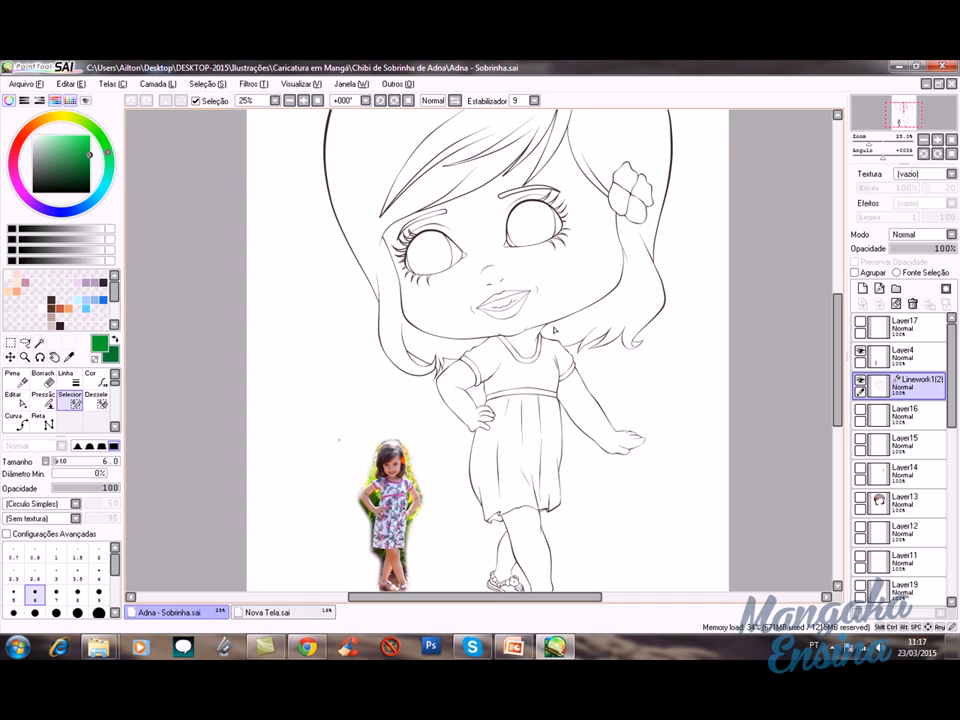
left_click_drag(482, 273, 506, 249)
left_click_drag(491, 400, 451, 369)
left_click_drag(527, 392, 525, 366)
left_click_drag(519, 429, 509, 352)
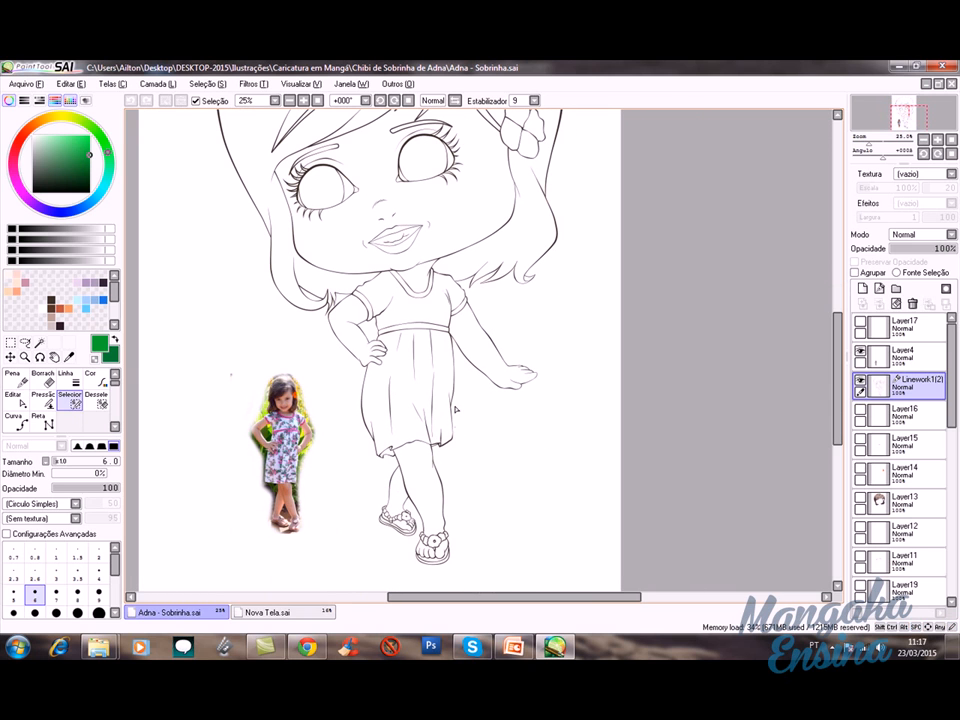
left_click_drag(495, 300, 529, 418)
left_click_drag(550, 320, 508, 371)
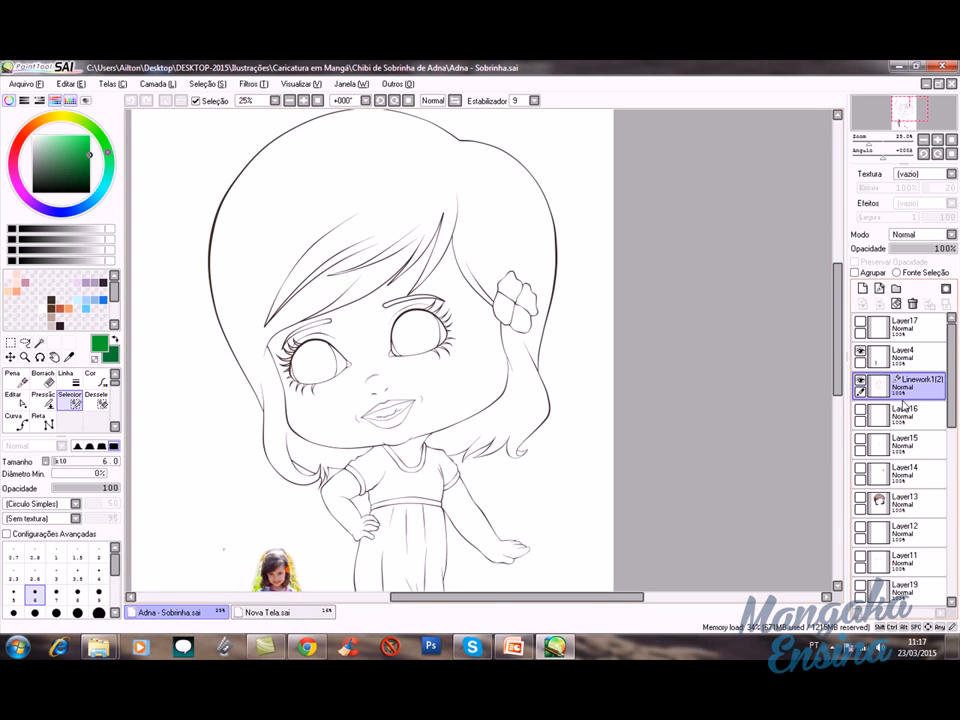
Step: Toggle the visibility of Layer13 repeatedly to compare the line art with and without the coloured hair
scroll(951, 405, "down", 2)
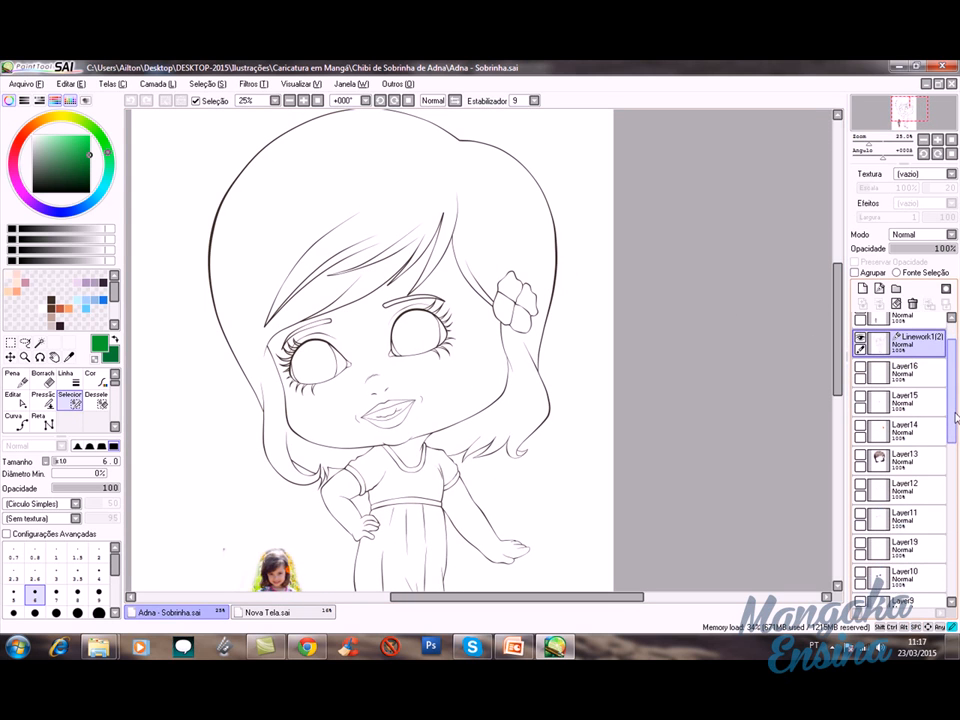
left_click(868, 458)
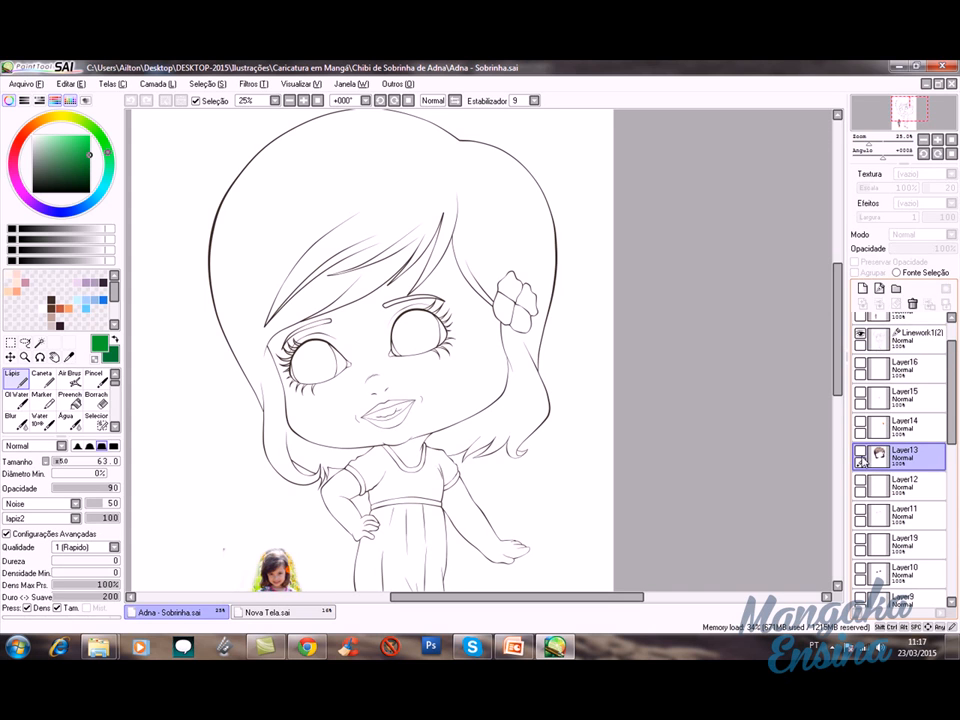
left_click(860, 455)
left_click(860, 455)
left_click(860, 455)
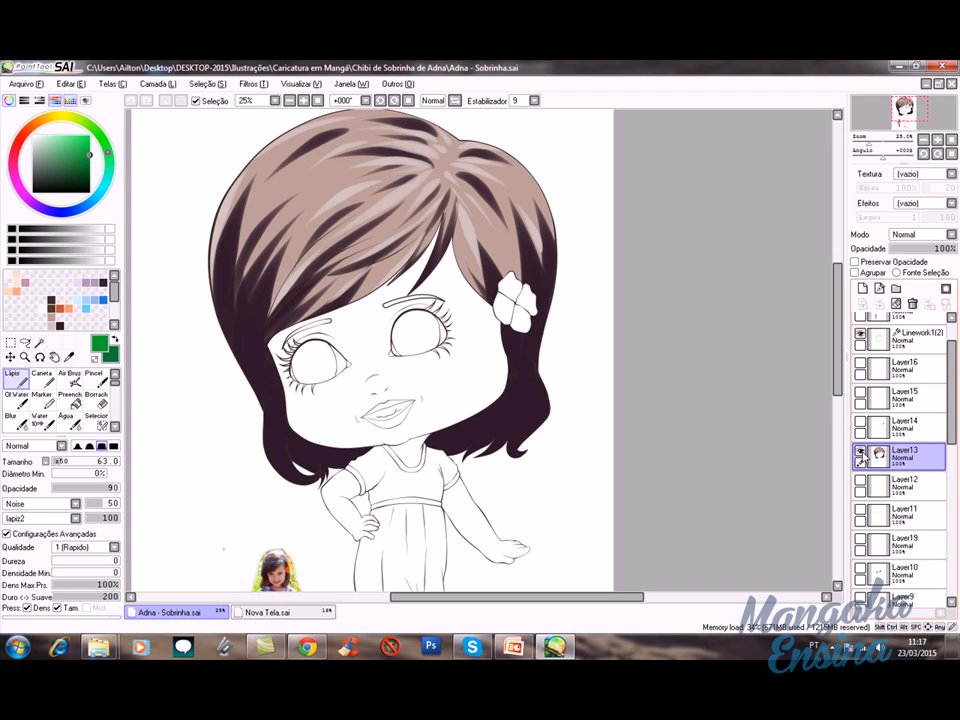
left_click(860, 456)
left_click(860, 456)
left_click(860, 456)
left_click(860, 456)
left_click(860, 456)
Step: Select the hair regions of the Linework1(2) layer with the magic wand in Transparencia (Estrito) mode
scroll(900, 400, "up", 2)
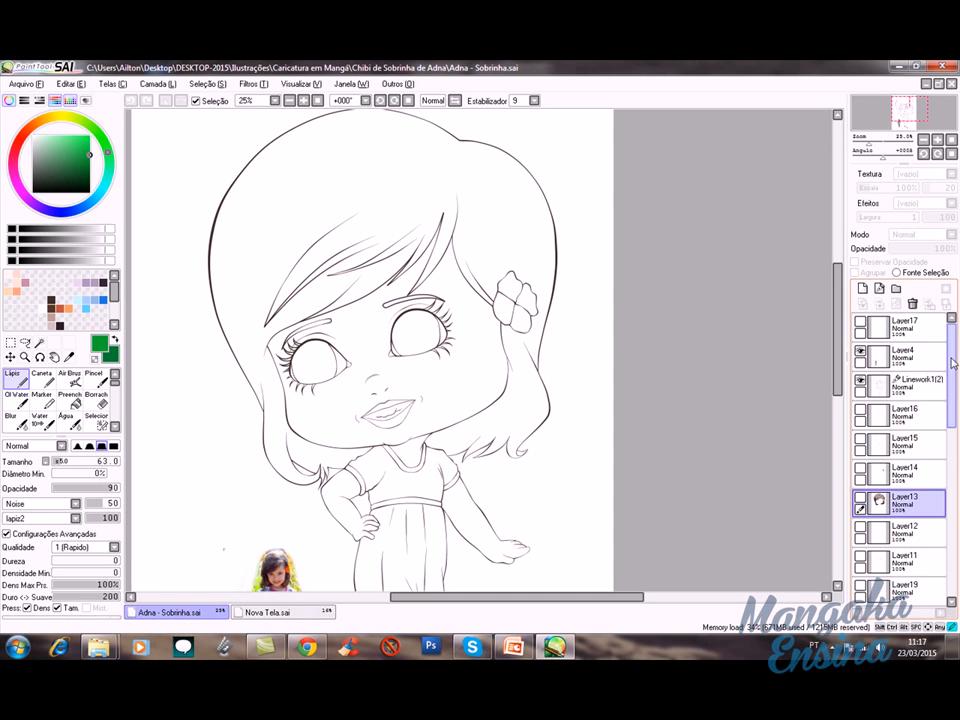
left_click(910, 385)
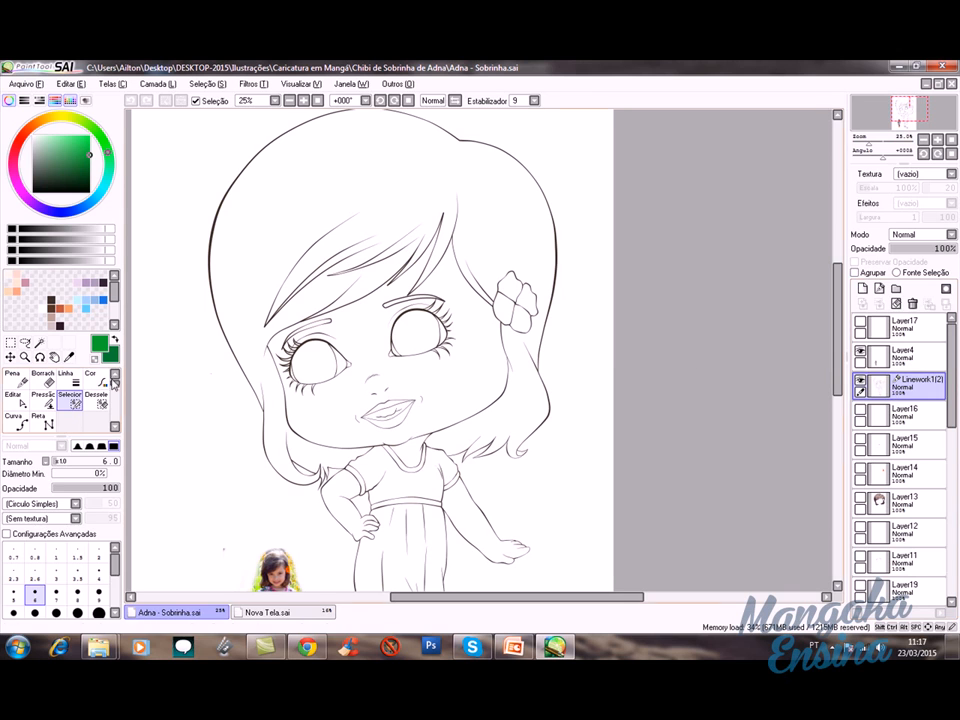
left_click(38, 342)
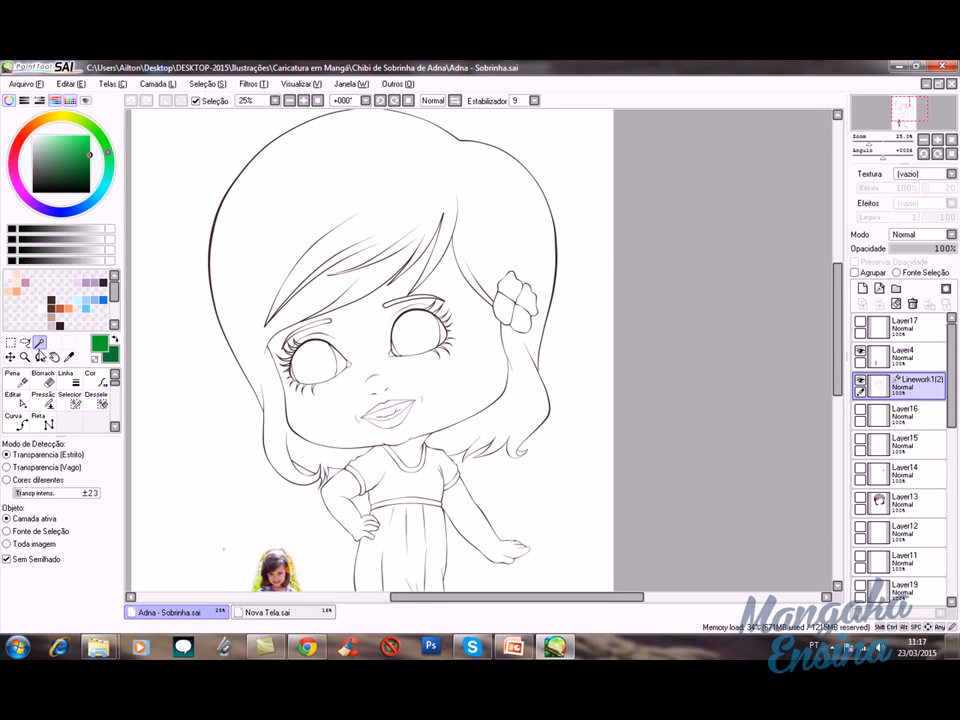
left_click(331, 231)
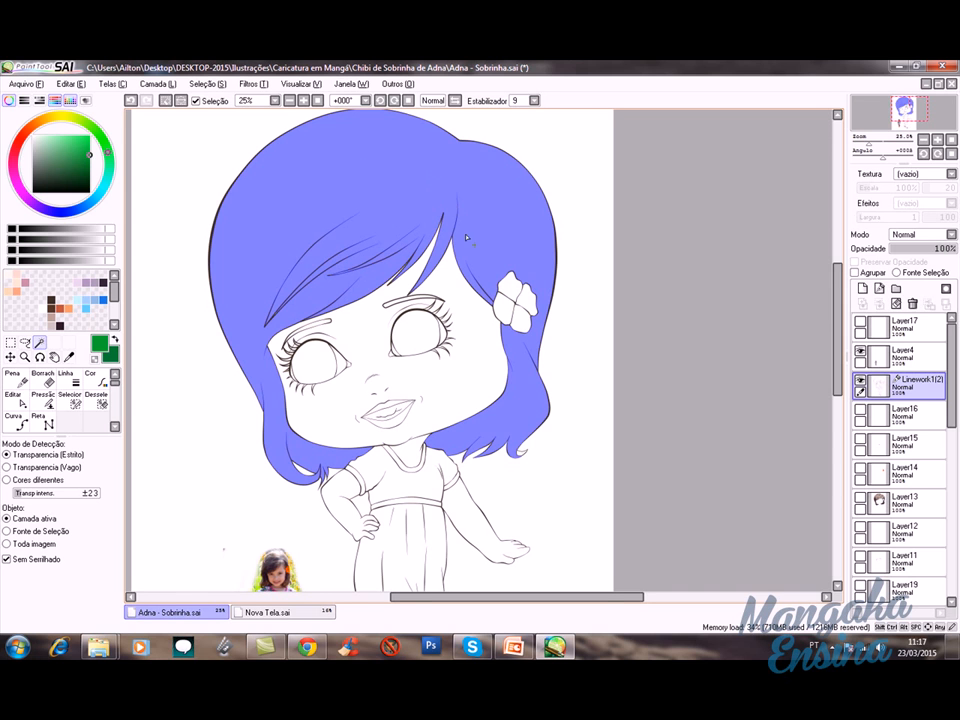
Step: Add the small curled hair tip beyond the outstretched arm's shoulder to the magic wand selection
left_click(368, 379, "ctrl")
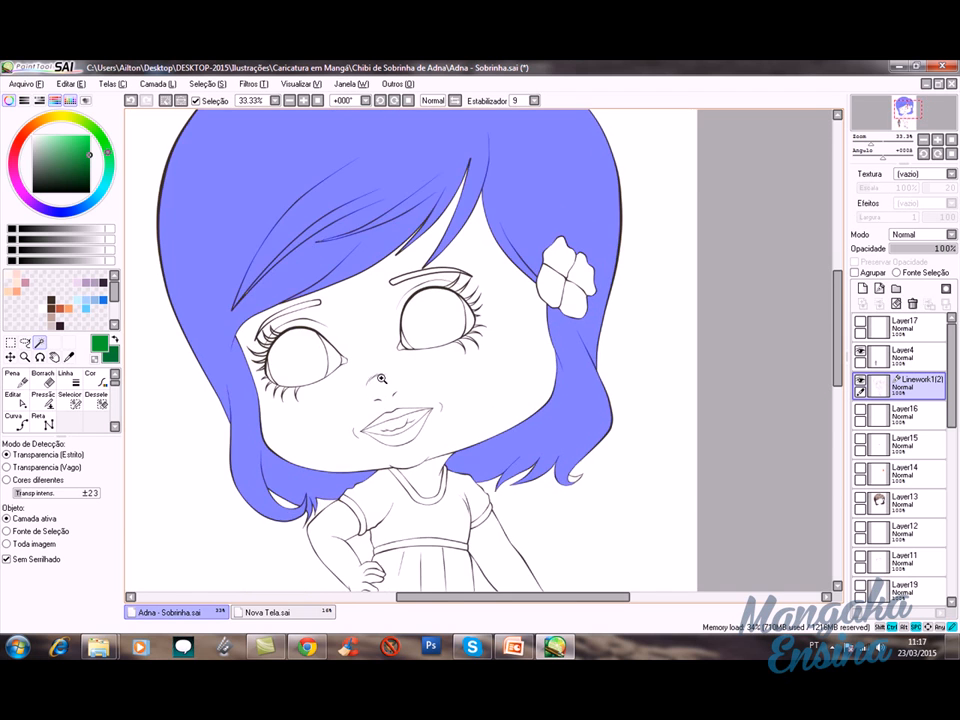
left_click(384, 379, "ctrl")
left_click(384, 379, "ctrl")
left_click_drag(616, 527, 329, 246)
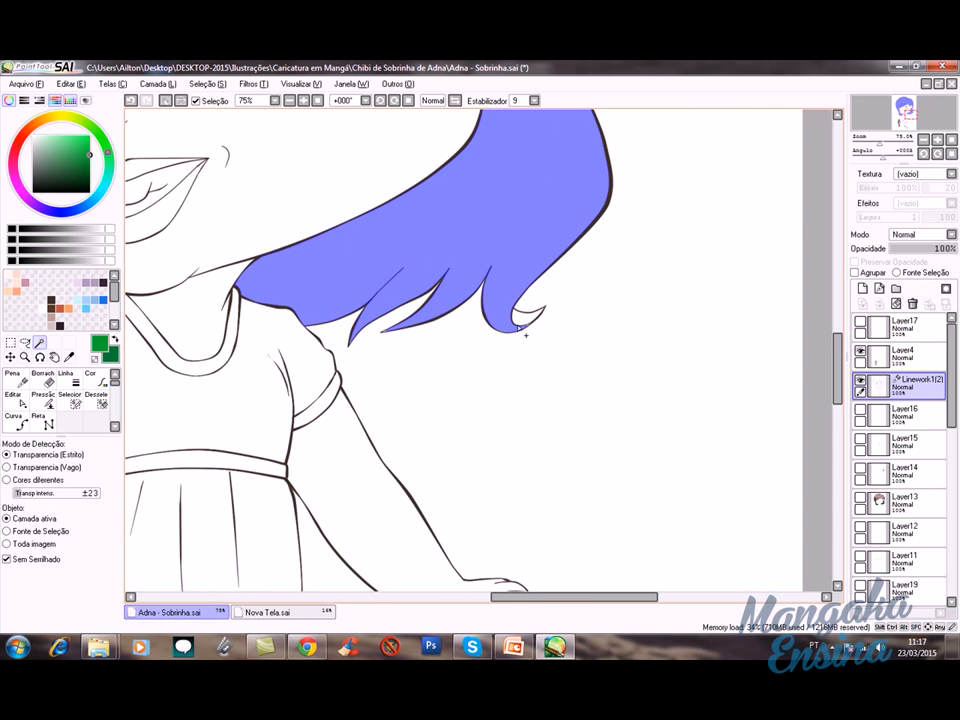
left_click(519, 321)
Step: Fill the missed hair tips beside the bent arm's shoulder into the selection with the size 6 selection brush
left_click_drag(268, 236, 344, 328)
left_click_drag(349, 467, 370, 339)
left_click(345, 347, "ctrl")
left_click(345, 347, "ctrl")
left_click(345, 347, "ctrl")
left_click(345, 347, "ctrl")
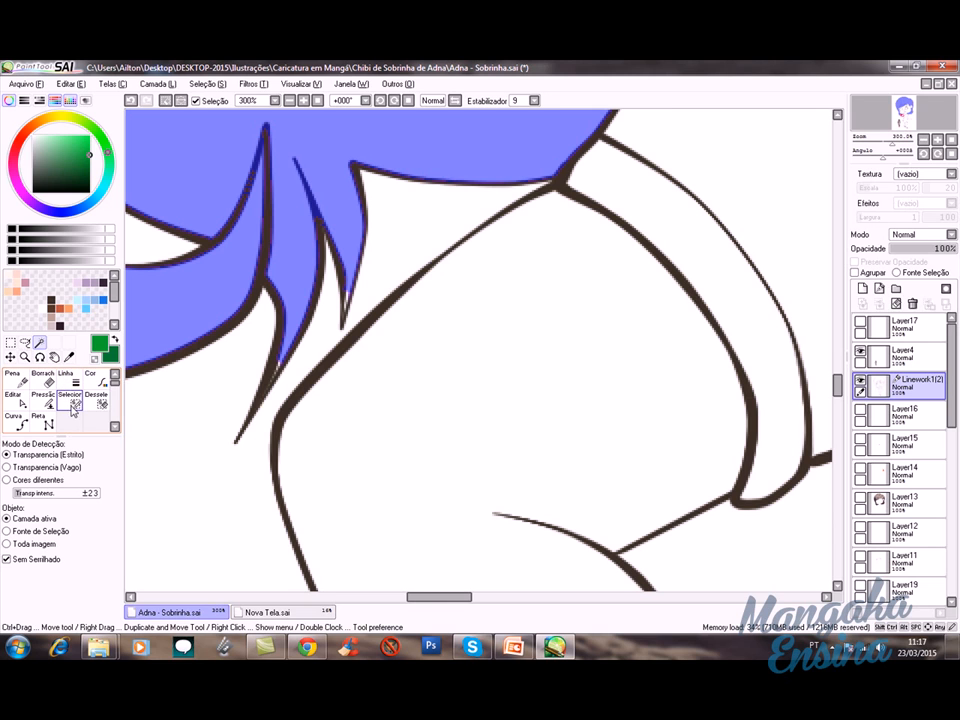
left_click(75, 409)
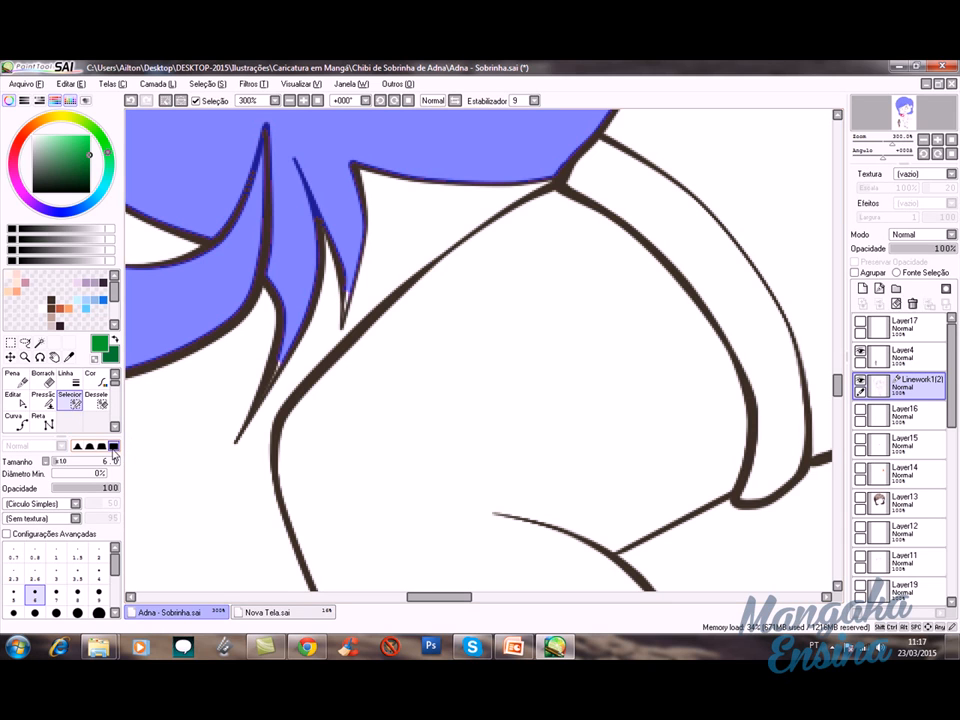
left_click(78, 447)
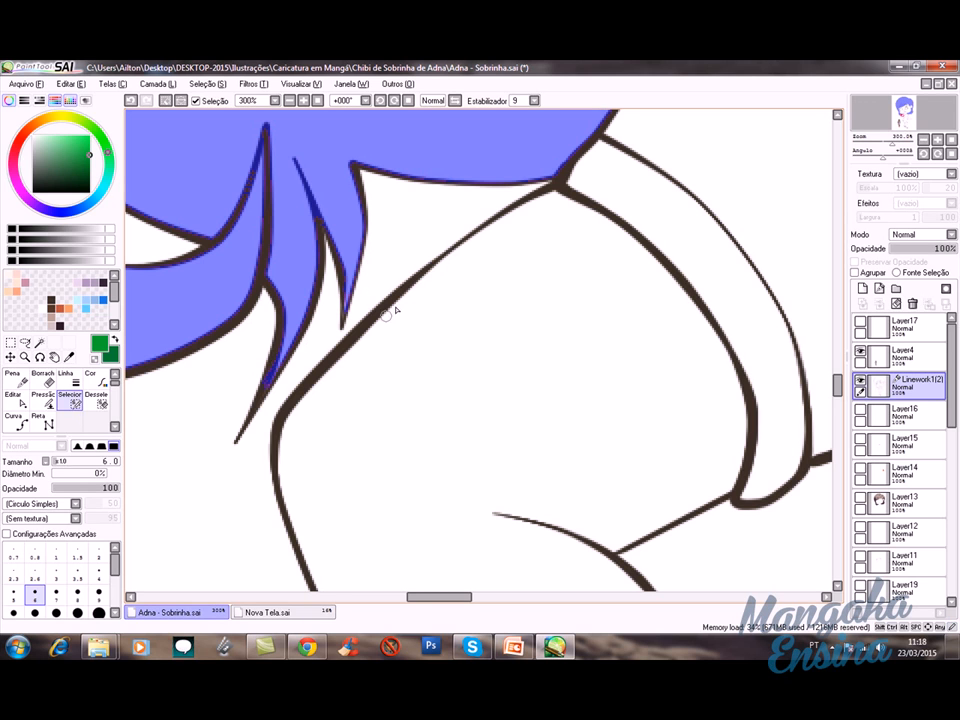
Step: Brush the unselected gap between the pointed fringe strands above the eye into the hair selection
scroll(497, 354, "down", 4)
scroll(531, 258, "up", 10)
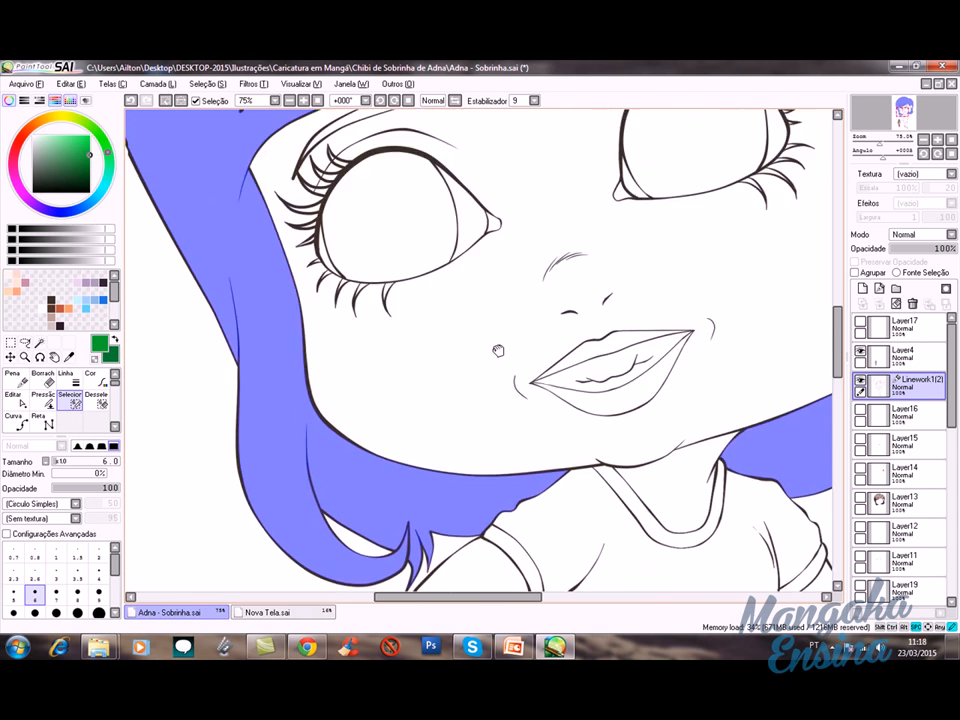
scroll(466, 387, "up", 4)
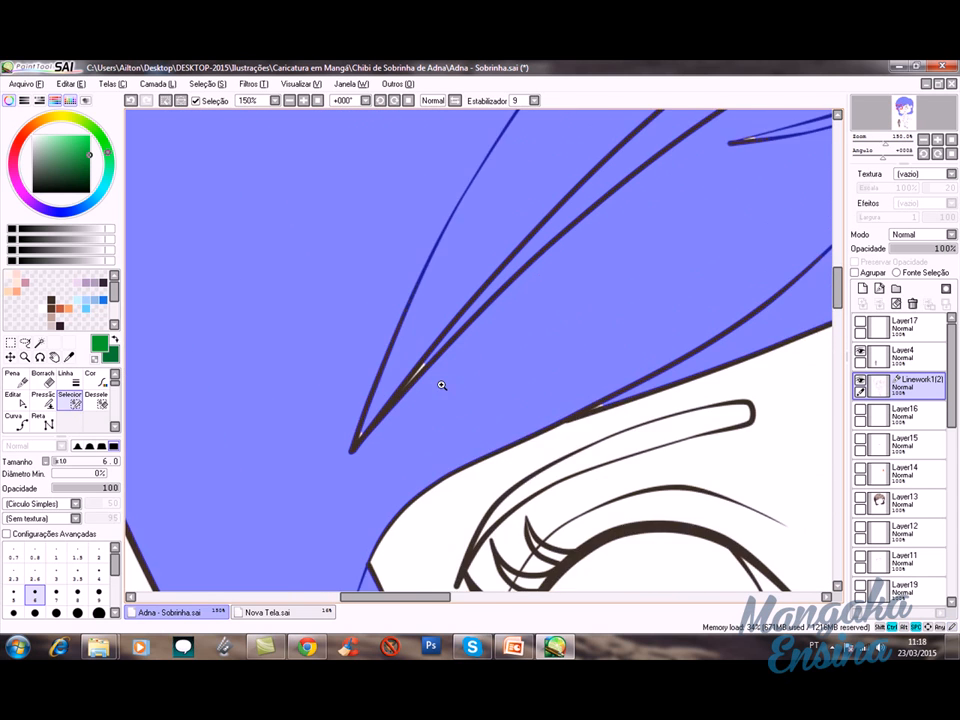
left_click_drag(390, 385, 421, 350)
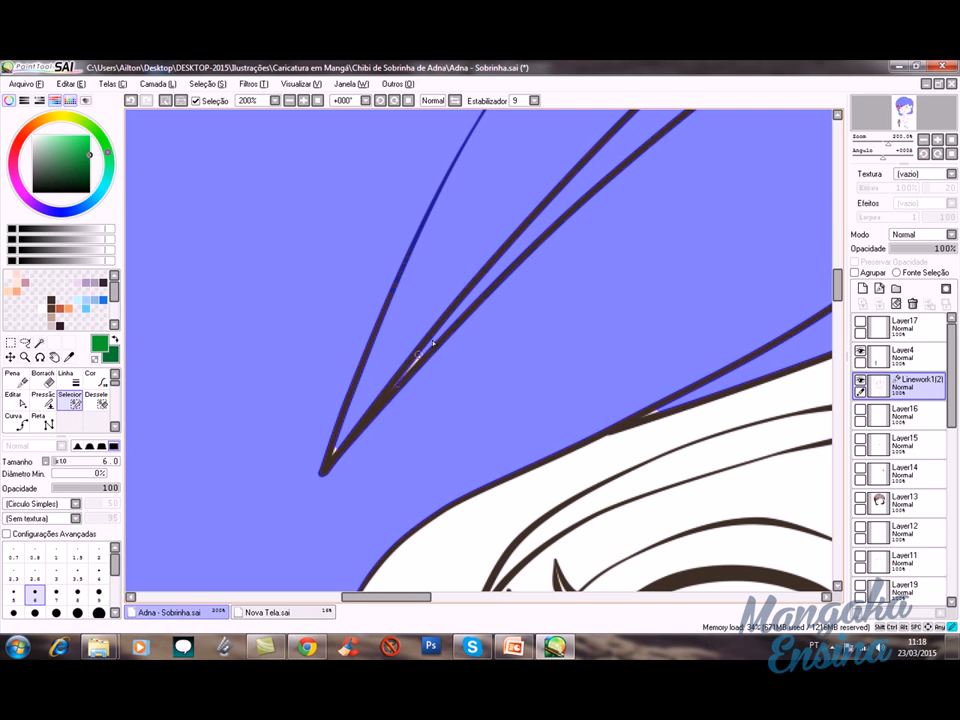
left_click_drag(337, 451, 340, 443)
left_click_drag(448, 498, 398, 289)
left_click_drag(377, 398, 453, 312)
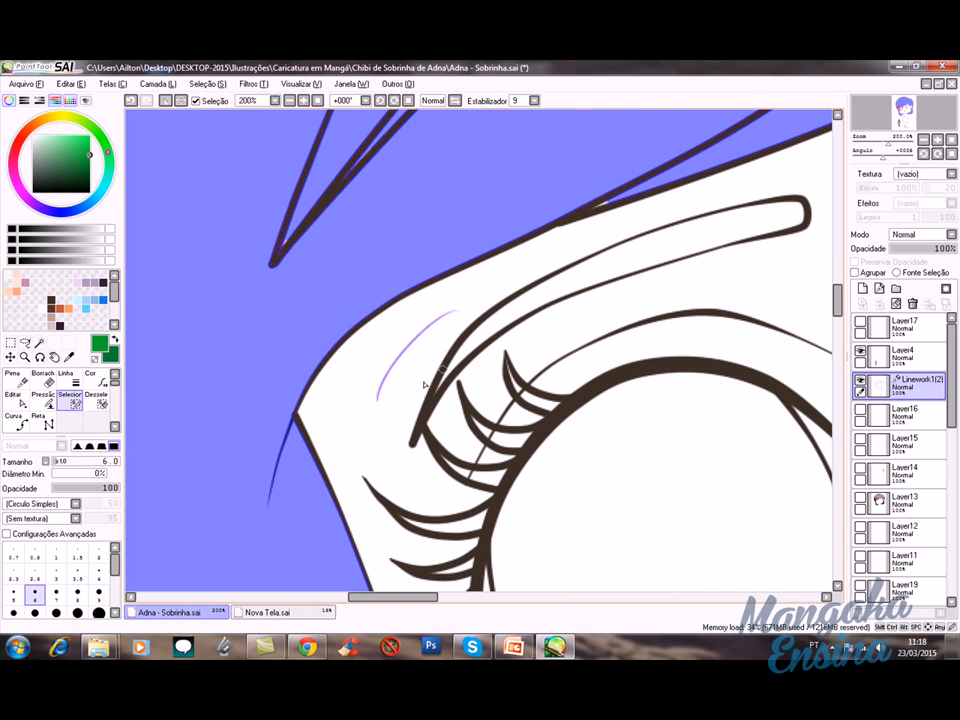
key("ctrl+z")
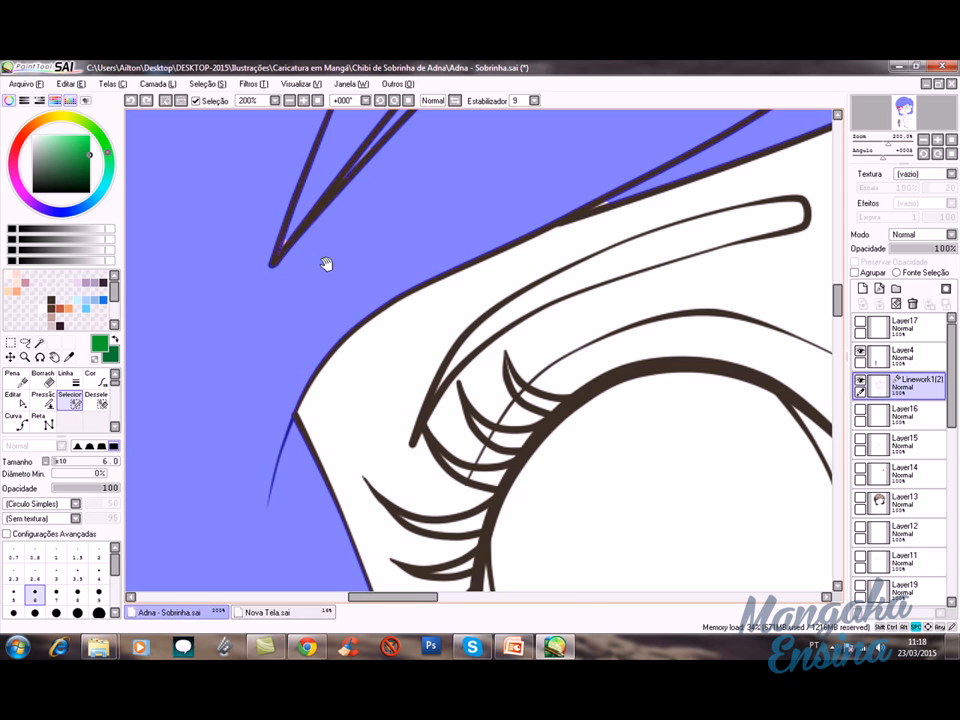
Step: Brush the narrow tip of the long fringe strand, between its two converging lines, into the hair selection
left_click_drag(300, 262, 400, 388)
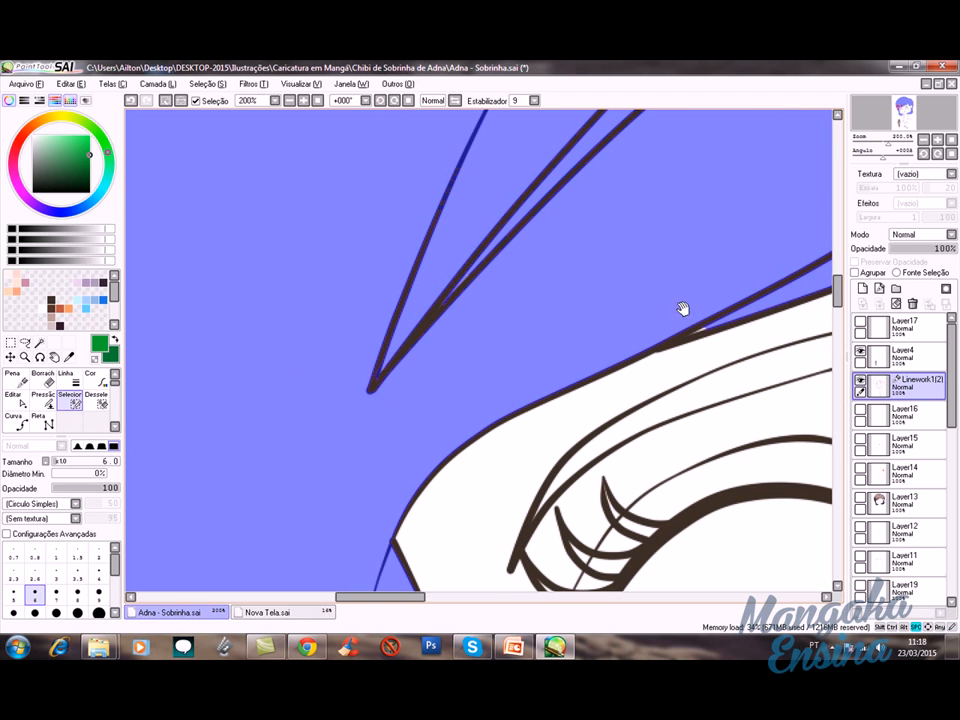
left_click_drag(692, 327, 549, 319)
left_click_drag(713, 222, 354, 474)
mouse_move(529, 265)
left_mouse_down()
mouse_move(542, 420)
mouse_move(603, 429)
left_mouse_up()
left_click_drag(463, 387, 499, 377)
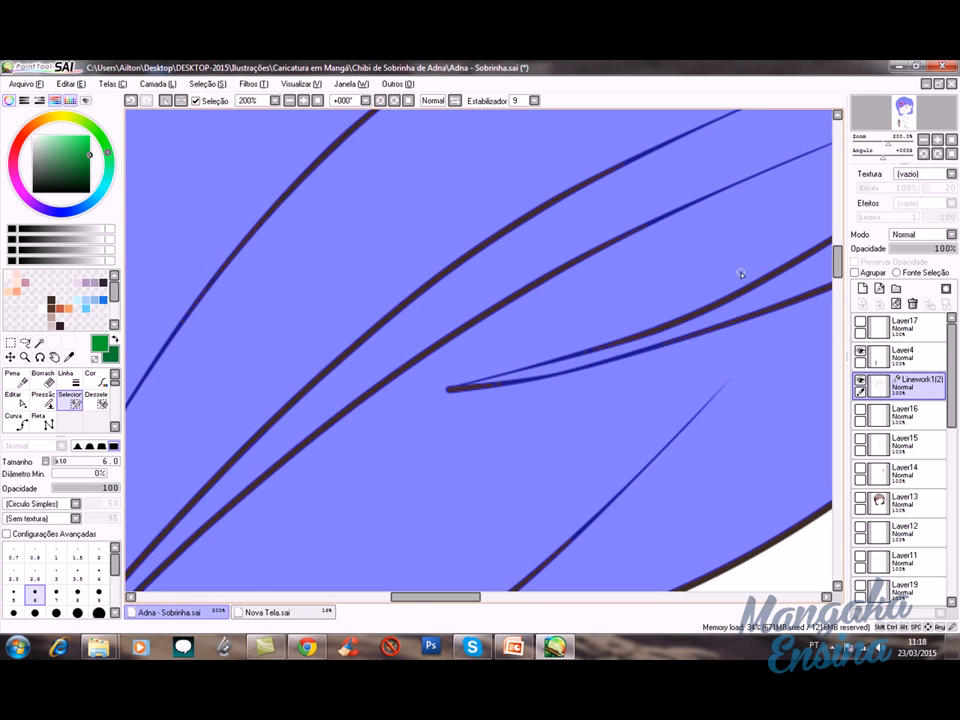
Step: Examine the remaining fringe strands and the whole hair selection for missed gaps
left_click_drag(783, 232, 385, 394)
mouse_move(688, 314)
left_mouse_down()
mouse_move(398, 356)
mouse_move(422, 321)
left_mouse_up()
left_click_drag(660, 462, 549, 216)
left_click_drag(481, 458, 723, 288)
left_click_drag(445, 331, 655, 321)
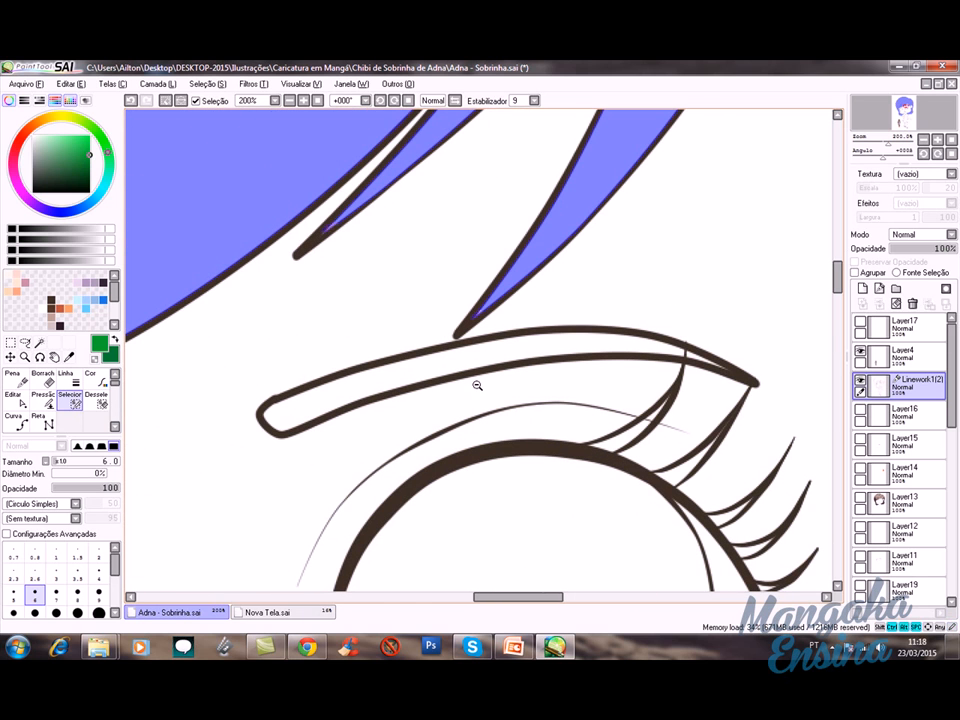
scroll(477, 386, "down", 5)
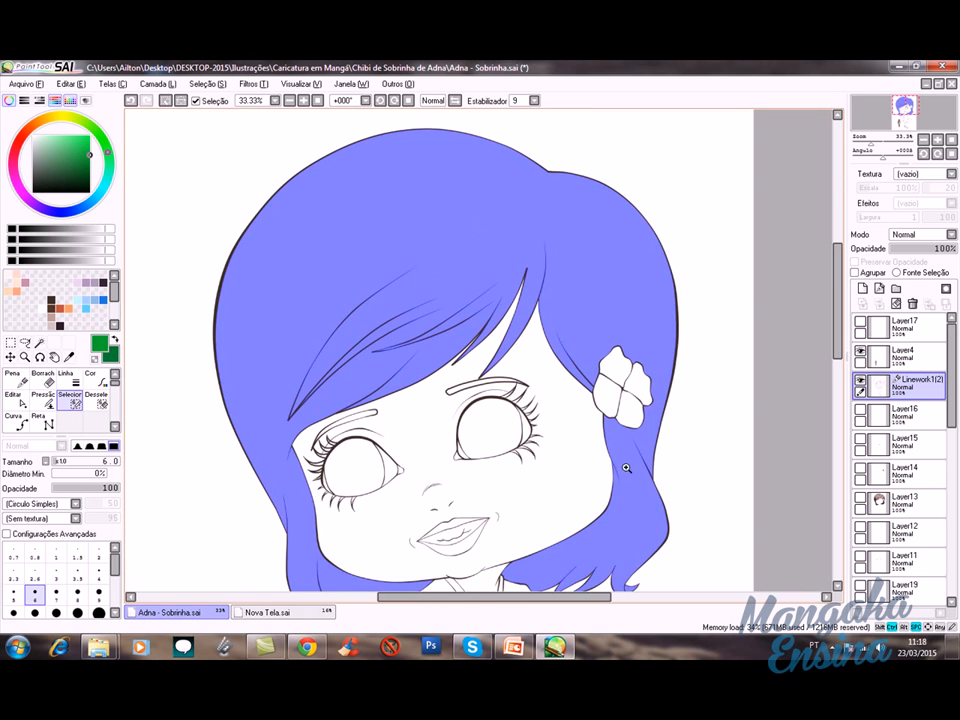
scroll(600, 440, "up", 3)
scroll(585, 407, "down", 4)
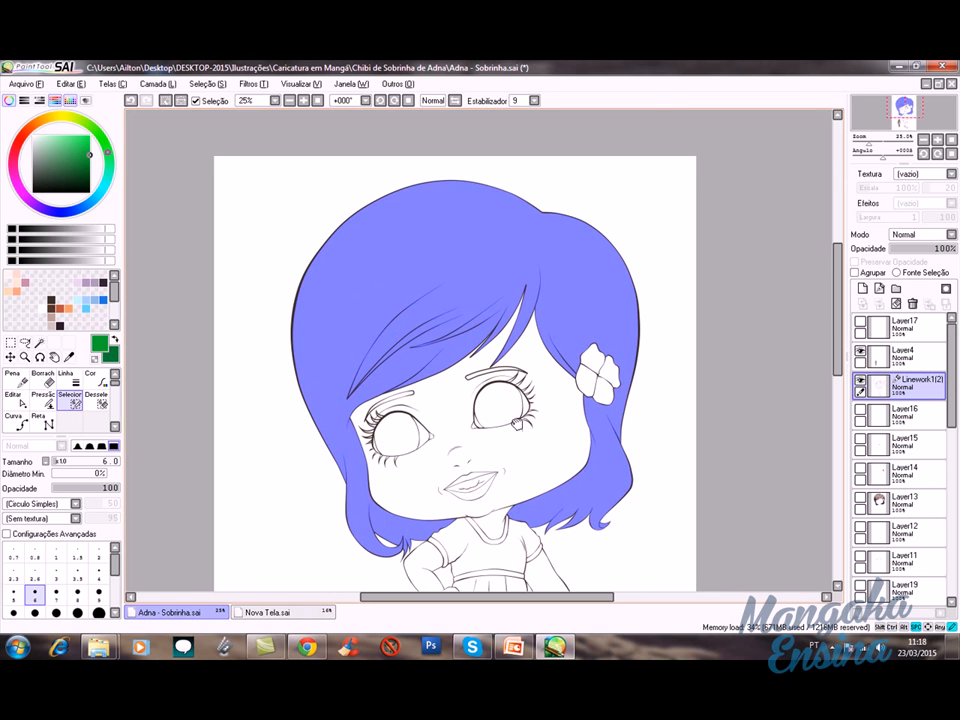
left_click_drag(512, 428, 519, 428)
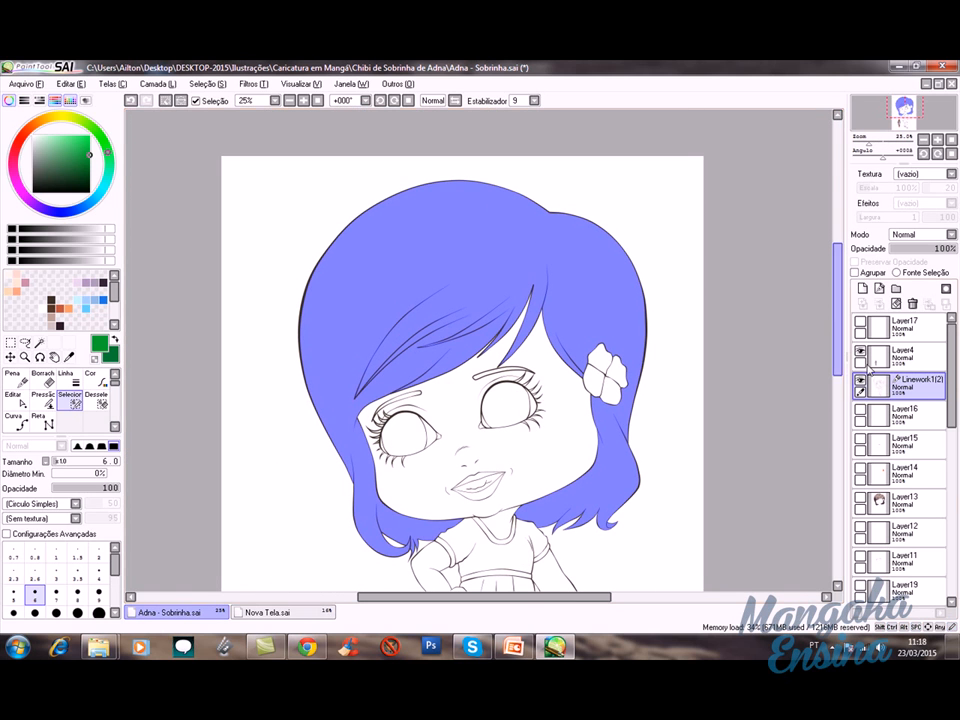
Step: Create a new layer above Layer16 and fill the selected hair area with the light orange swatch colour
left_click(907, 410)
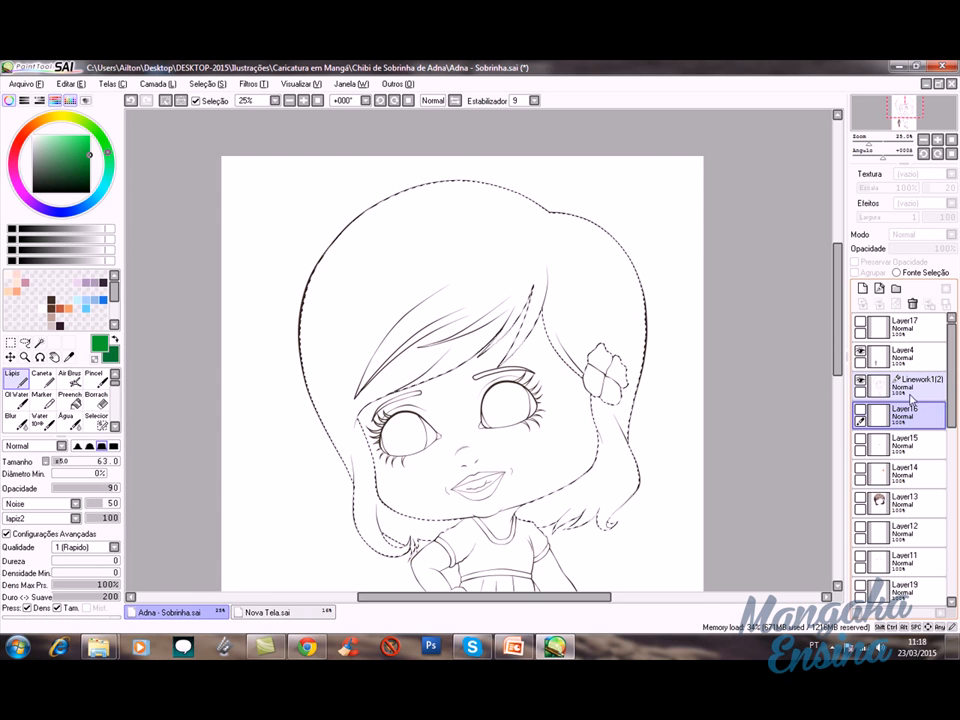
left_click(862, 290)
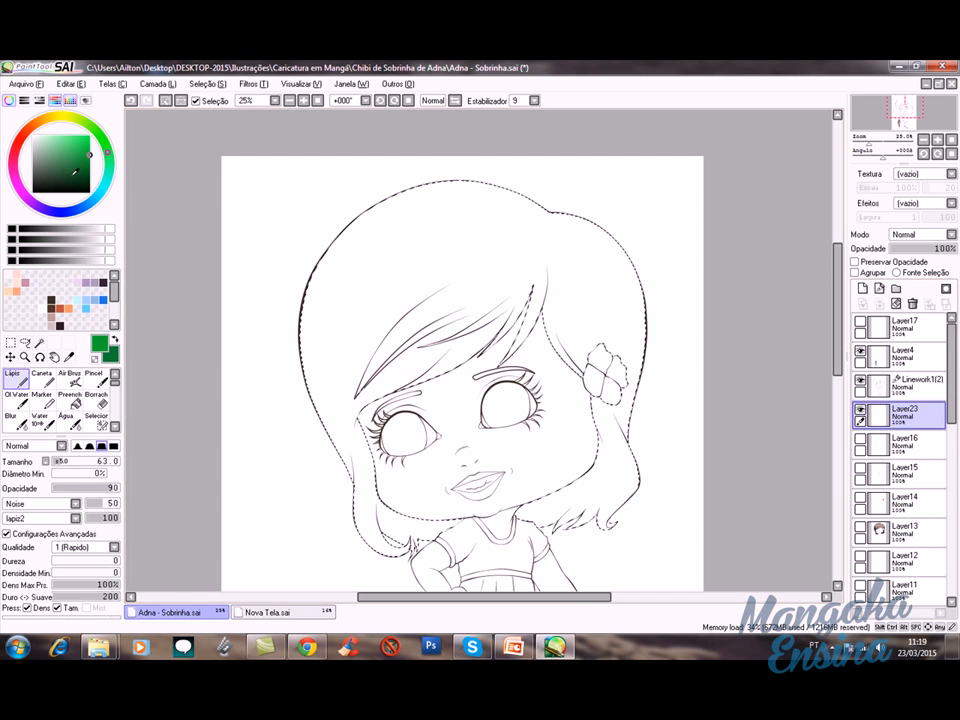
left_click(55, 138)
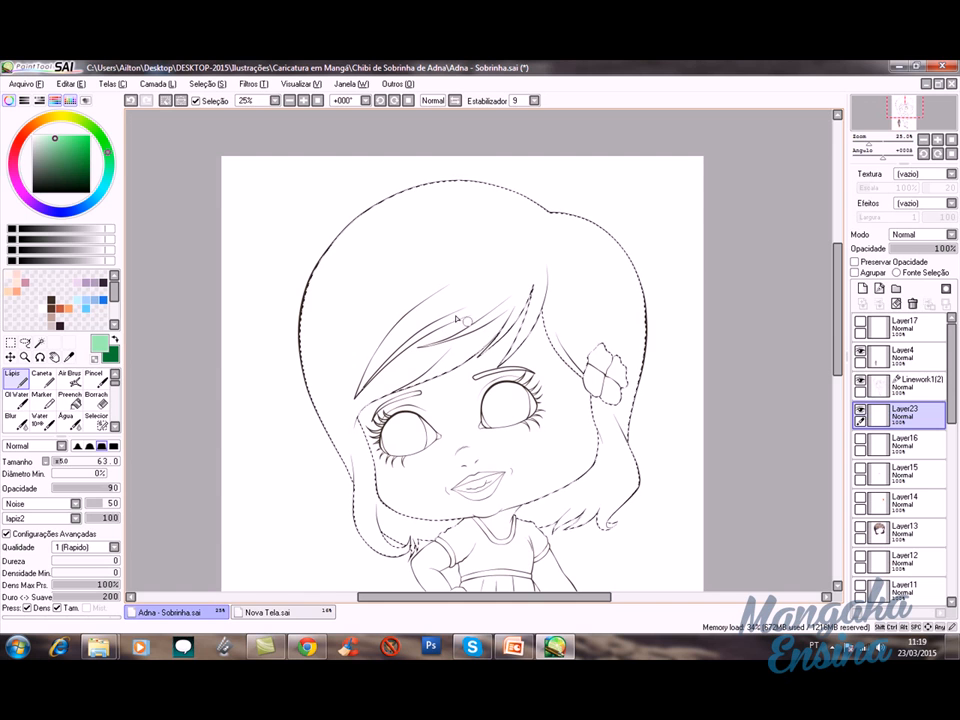
left_click(69, 309)
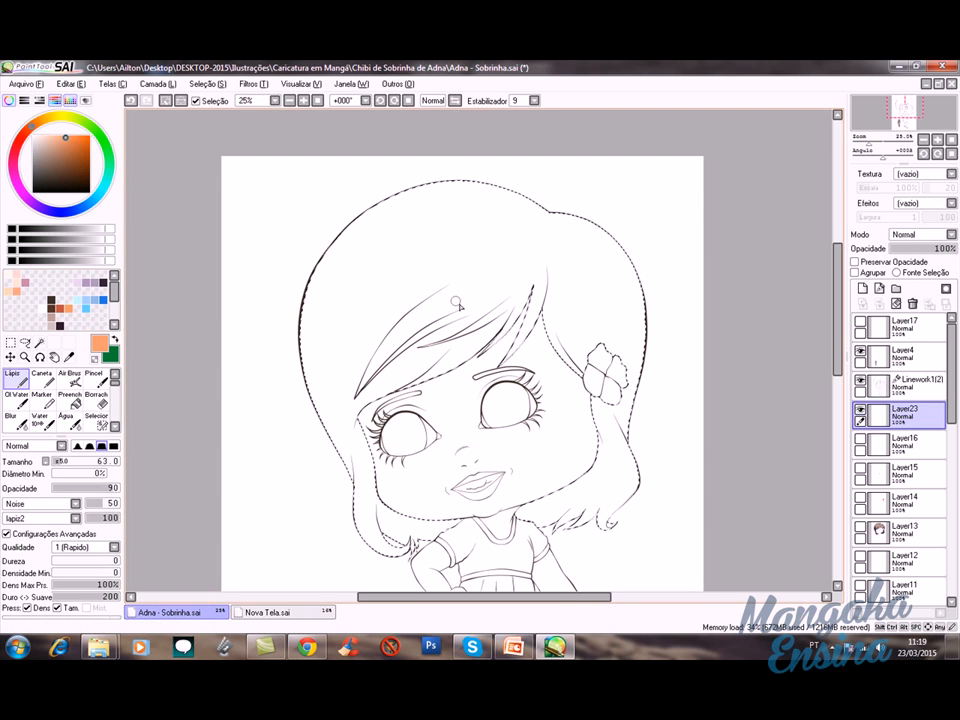
left_click(73, 404)
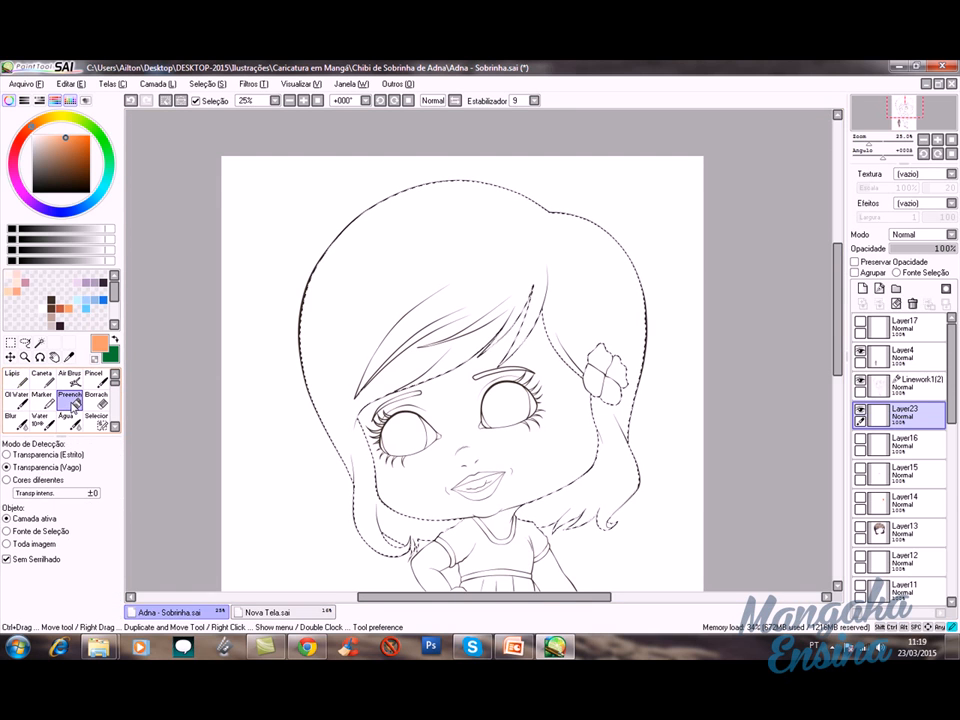
left_click(420, 265)
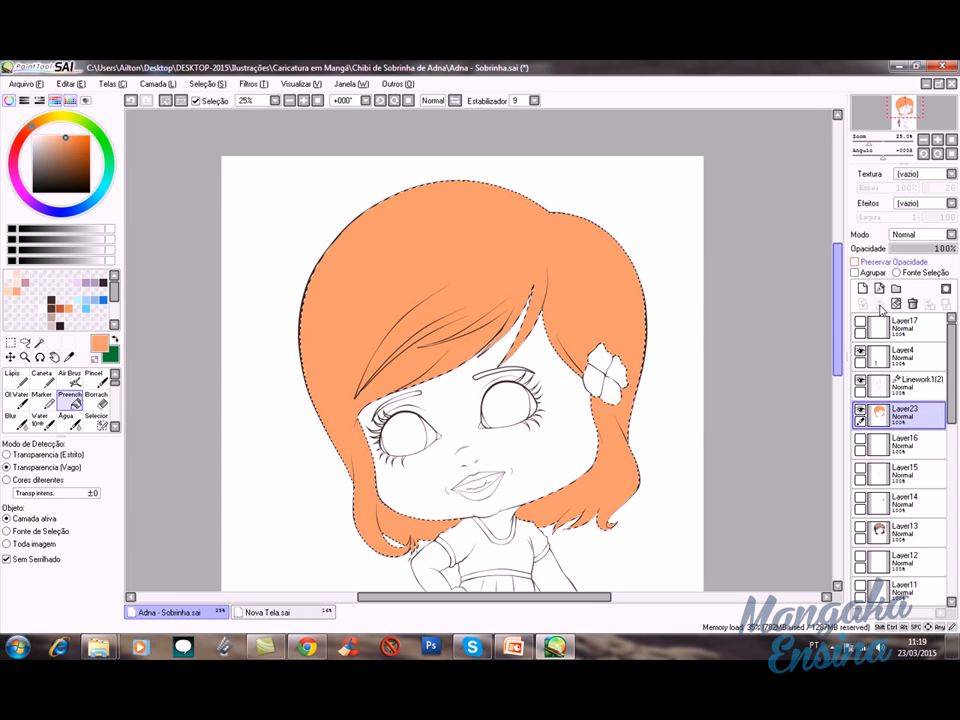
Step: Hide the orange hair fill on Layer23 and show the shaded brown hair on Layer13
left_click(860, 410)
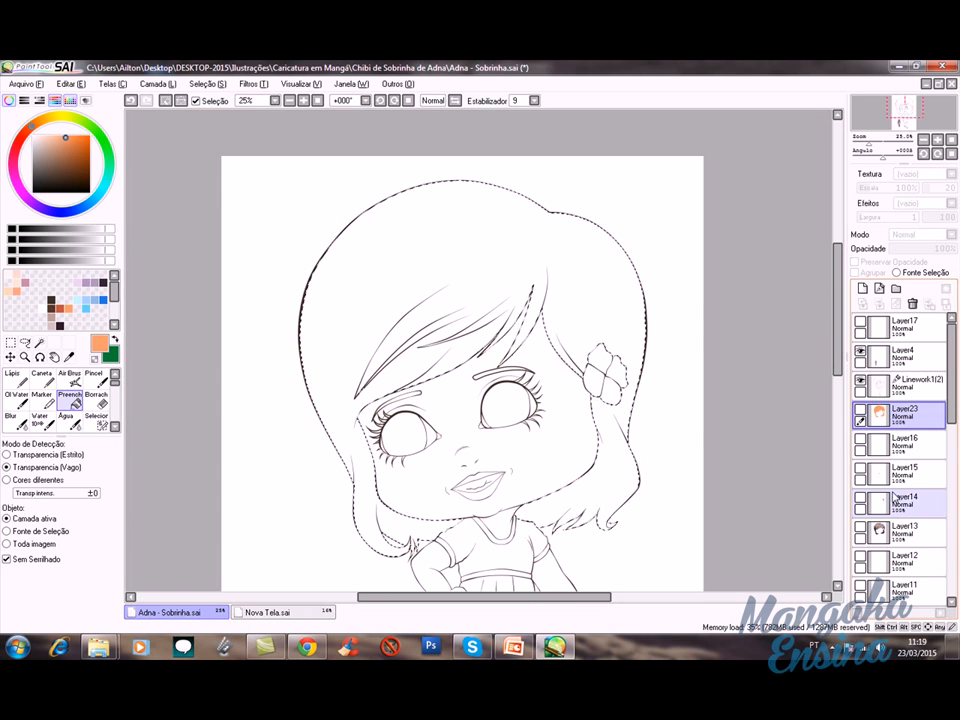
left_click(900, 530)
left_click(860, 527)
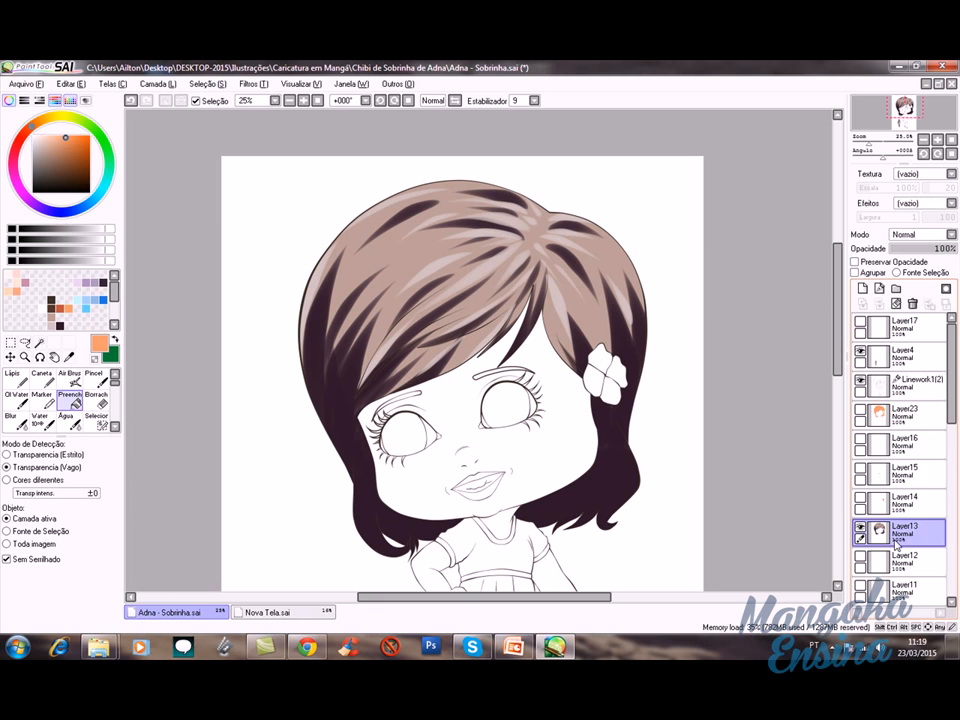
Step: Show Layer23 again as the active layer and load its orange fill as a selection
left_click(905, 413)
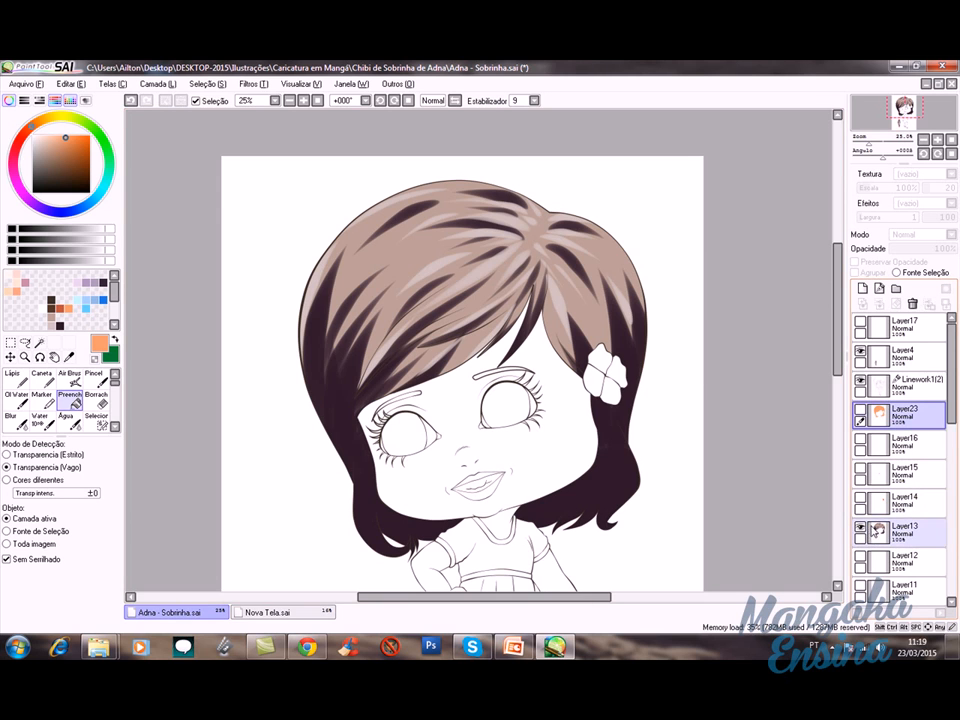
left_click(860, 409)
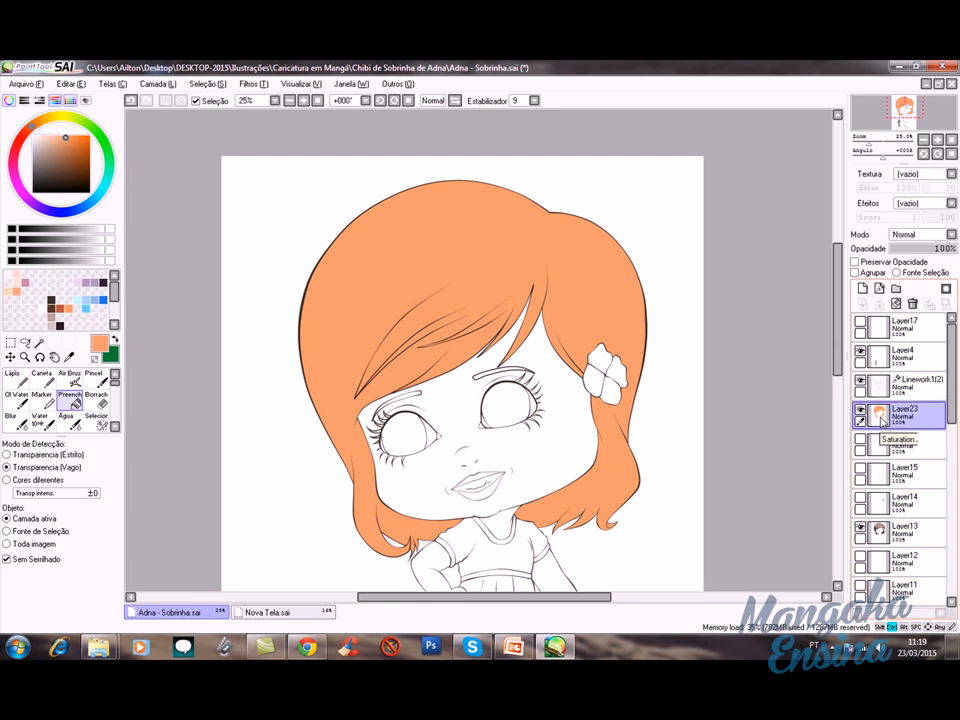
left_click(880, 421, "ctrl")
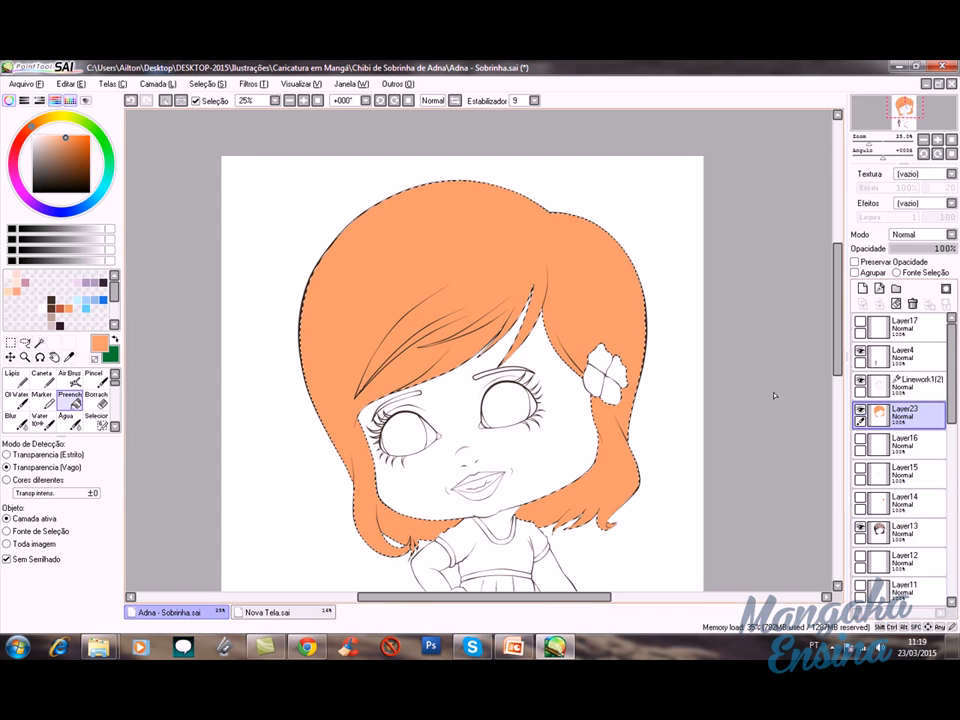
Step: Airbrush the lower hair on both sides dark brown at size 263, with tapered strands rising beside the fringe away from the flower
left_click(70, 385)
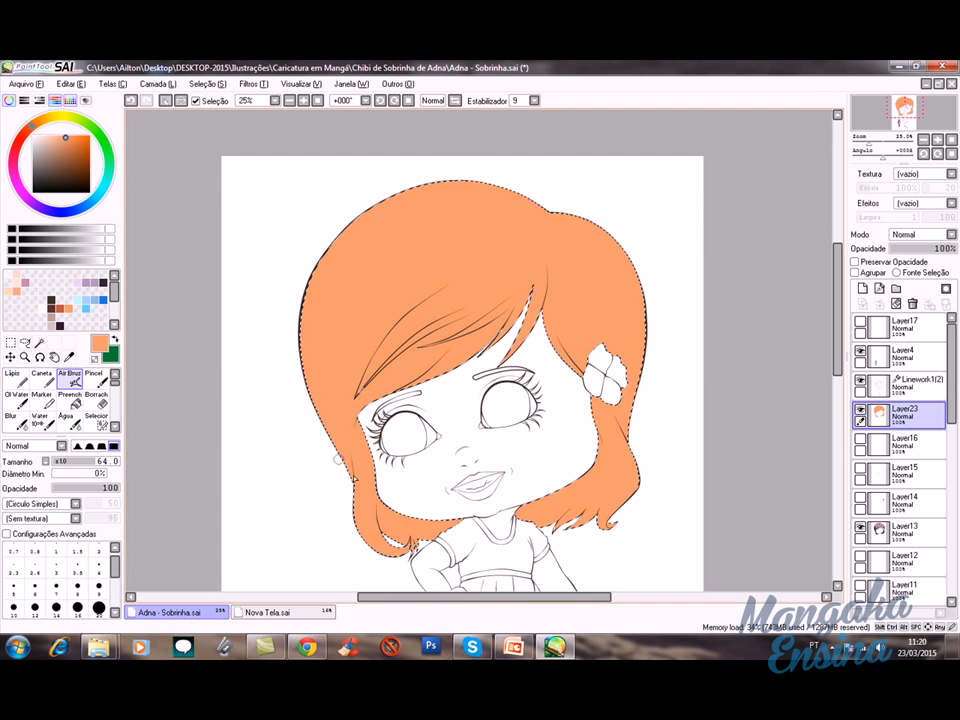
mouse_move(326, 452)
left_mouse_down()
mouse_move(338, 466)
mouse_move(396, 437)
mouse_move(381, 437)
mouse_move(403, 438)
mouse_move(326, 462)
left_mouse_up()
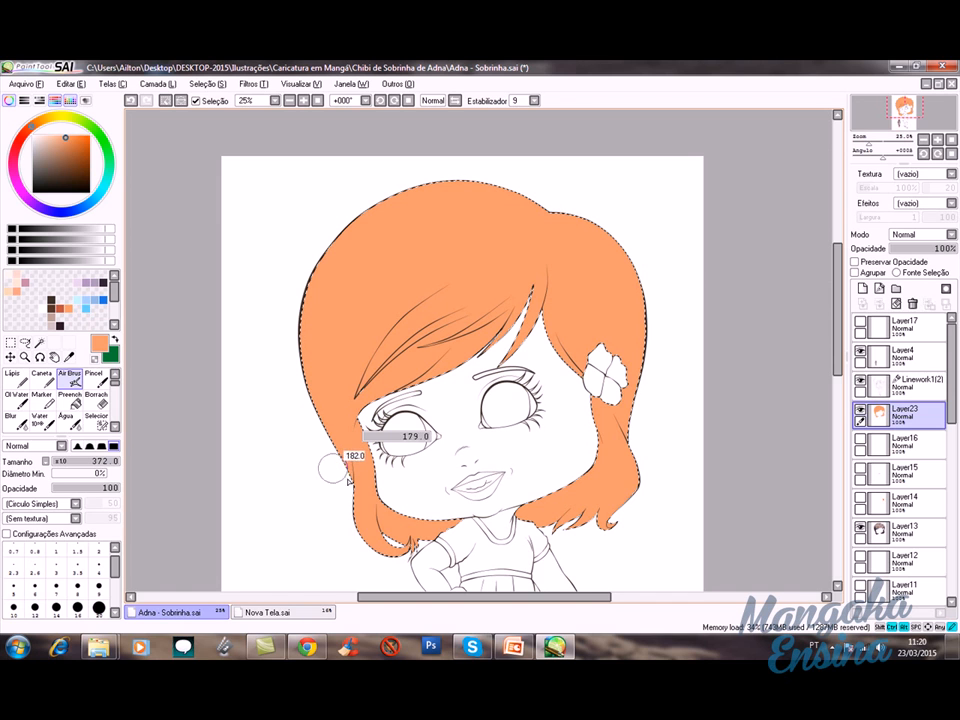
mouse_move(338, 472)
left_mouse_down()
mouse_move(366, 516)
mouse_move(366, 473)
mouse_move(378, 525)
mouse_move(385, 486)
mouse_move(401, 535)
mouse_move(436, 528)
mouse_move(443, 508)
mouse_move(483, 518)
mouse_move(563, 491)
mouse_move(603, 505)
mouse_move(625, 483)
mouse_move(606, 456)
left_mouse_up()
left_click(51, 299)
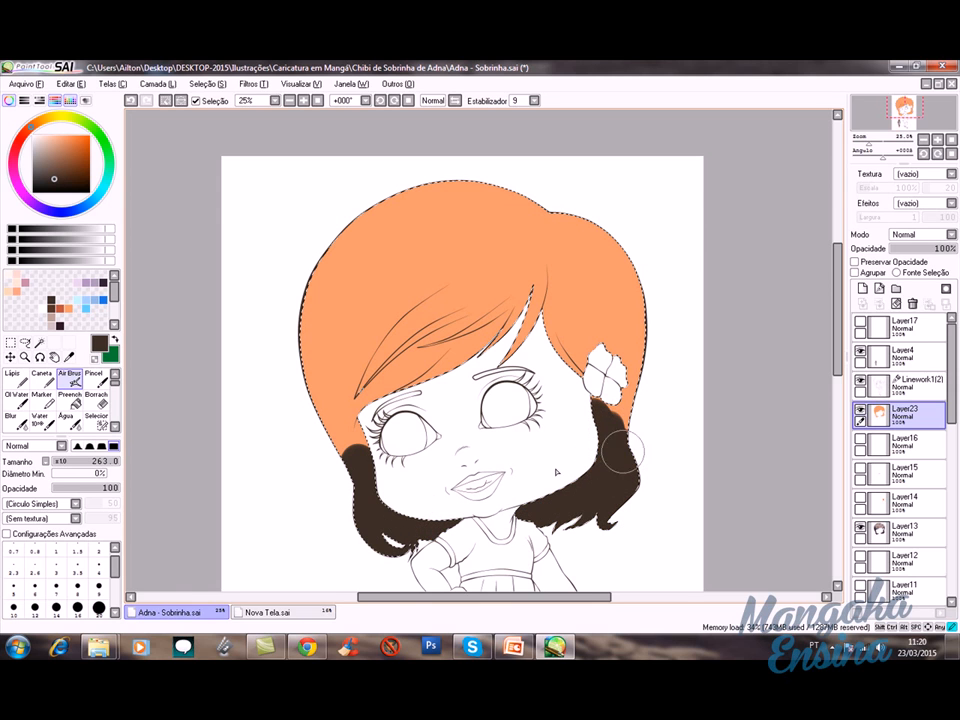
left_click_drag(366, 478, 332, 320)
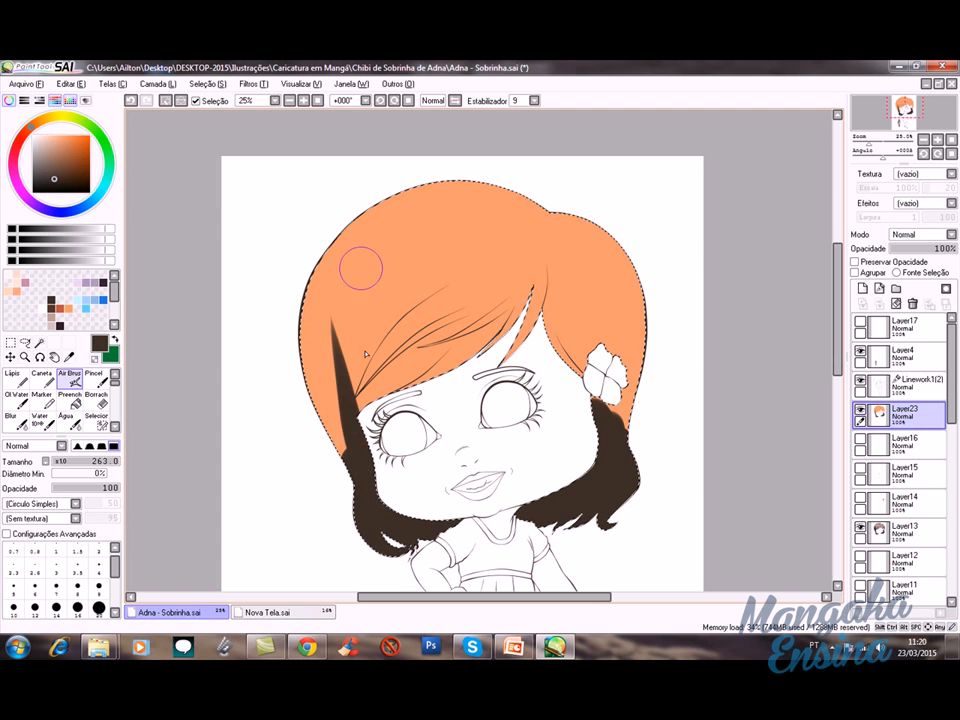
left_click_drag(362, 488, 322, 328)
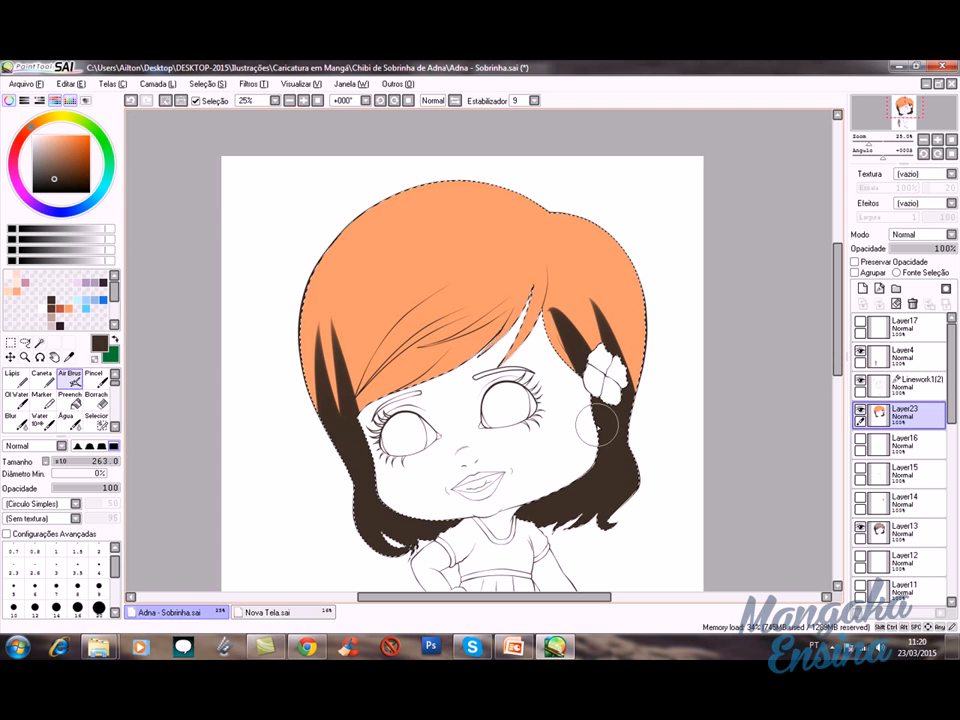
Step: Try extending the dark brown strands around the hair flower, and undo the strokes painted there
left_click_drag(596, 425, 605, 398)
key("ctrl+z")
key("ctrl+z")
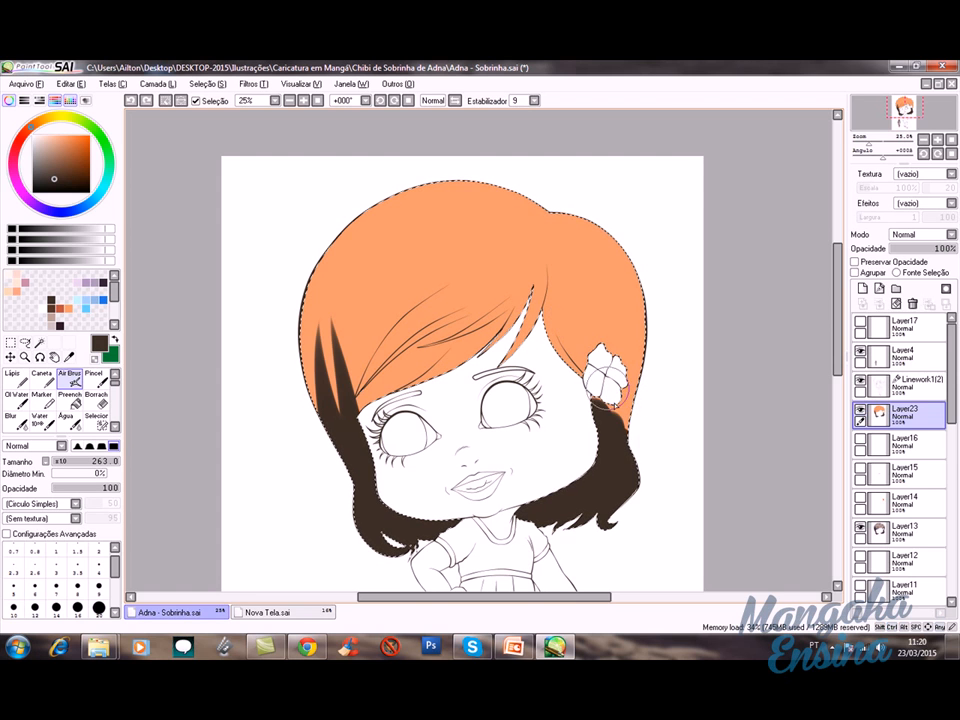
Step: Airbrush tapered dark brown strands from the lower hair up into the orange area around the flower
key("alt+space")
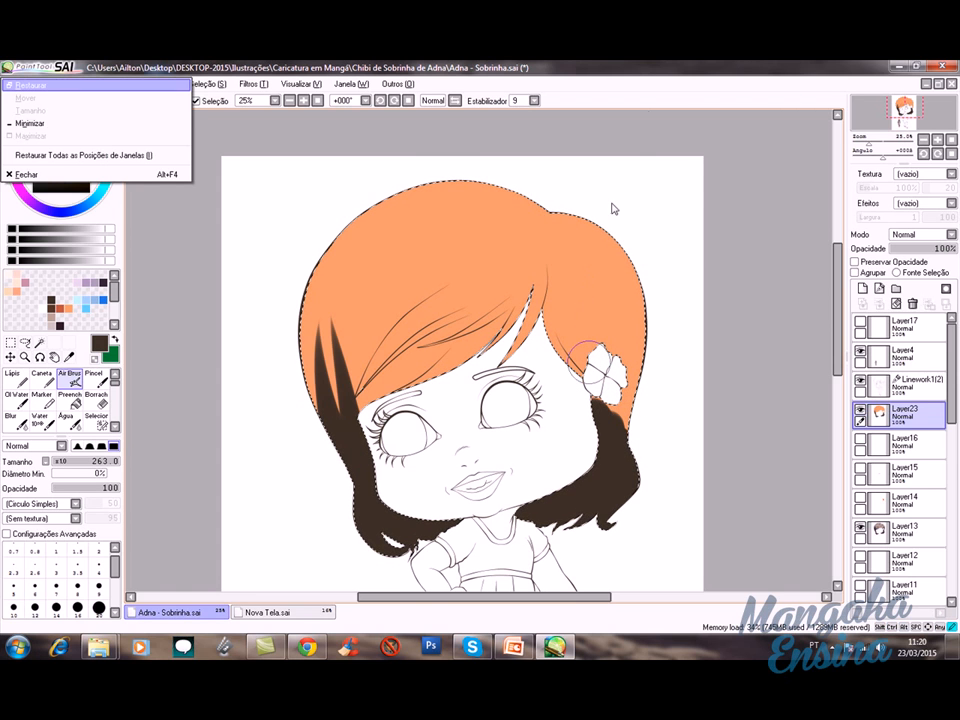
key("Escape")
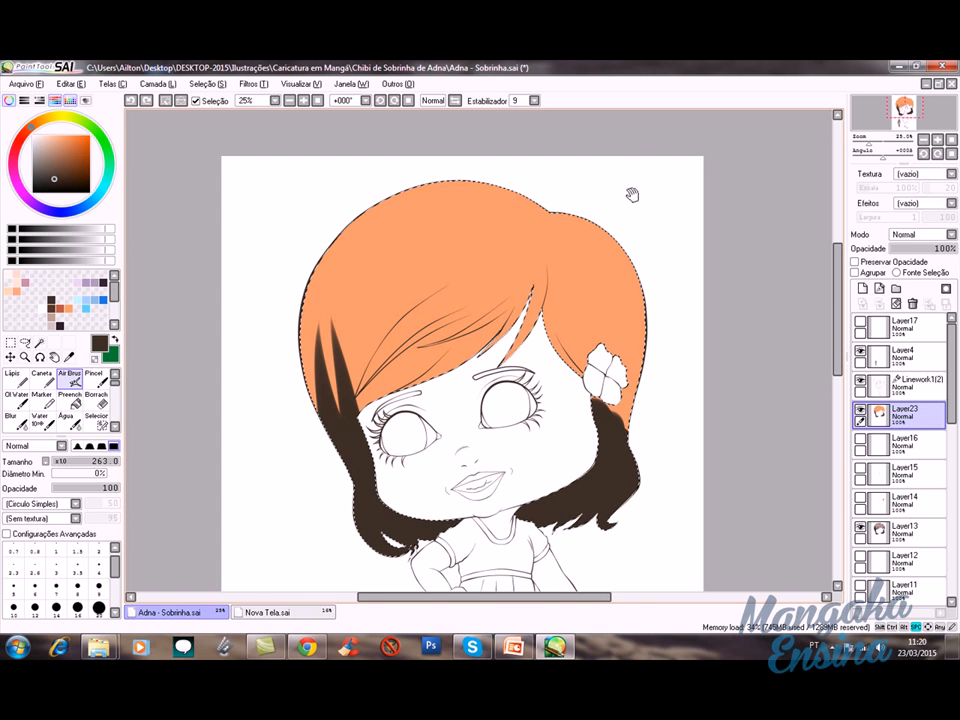
mouse_move(610, 255)
left_mouse_down()
mouse_move(536, 285)
mouse_move(529, 480)
mouse_move(456, 221)
mouse_move(287, 373)
mouse_move(265, 406)
left_mouse_up()
left_click_drag(390, 245, 342, 385)
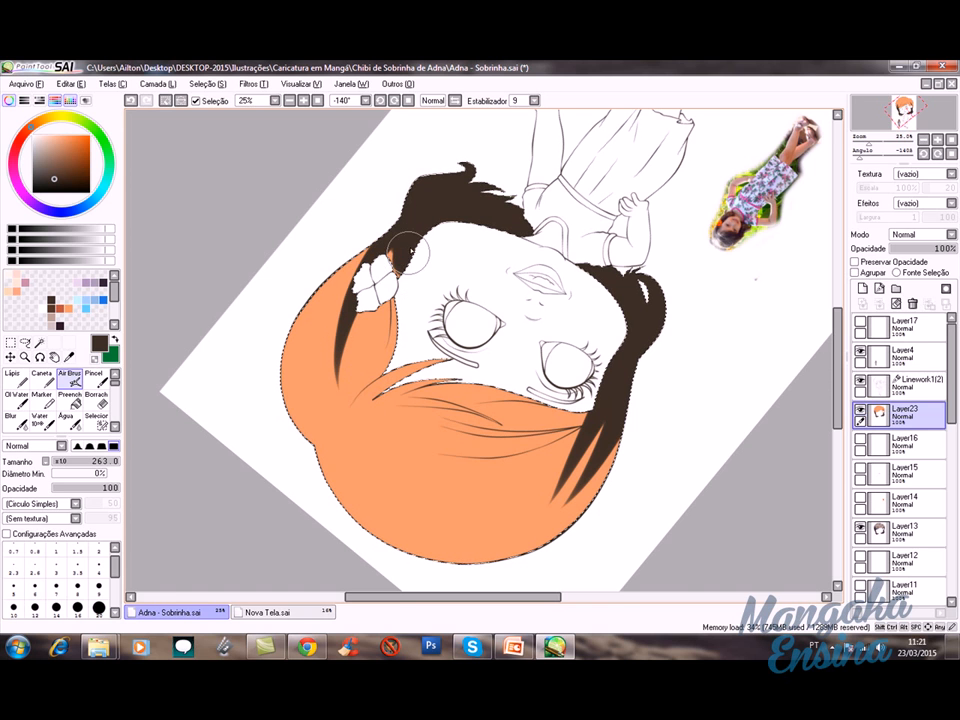
left_click_drag(407, 256, 377, 370)
left_click_drag(389, 242, 304, 362)
mouse_move(408, 417)
left_mouse_down()
mouse_move(429, 452)
mouse_move(373, 484)
mouse_move(430, 470)
mouse_move(450, 378)
mouse_move(412, 386)
left_mouse_up()
left_click_drag(443, 430, 433, 410)
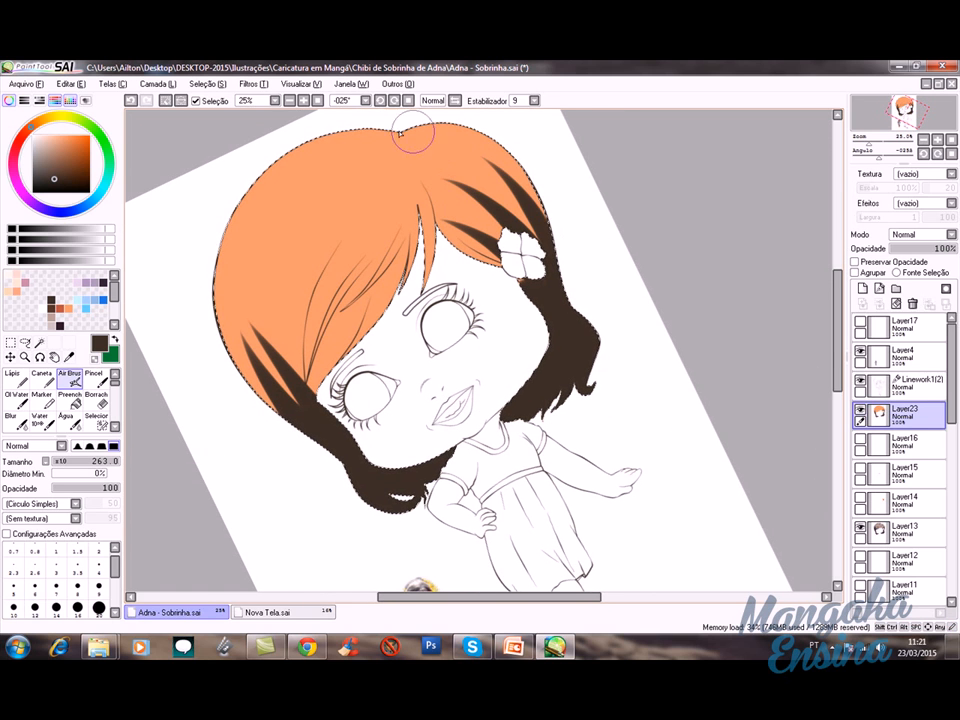
key("Home")
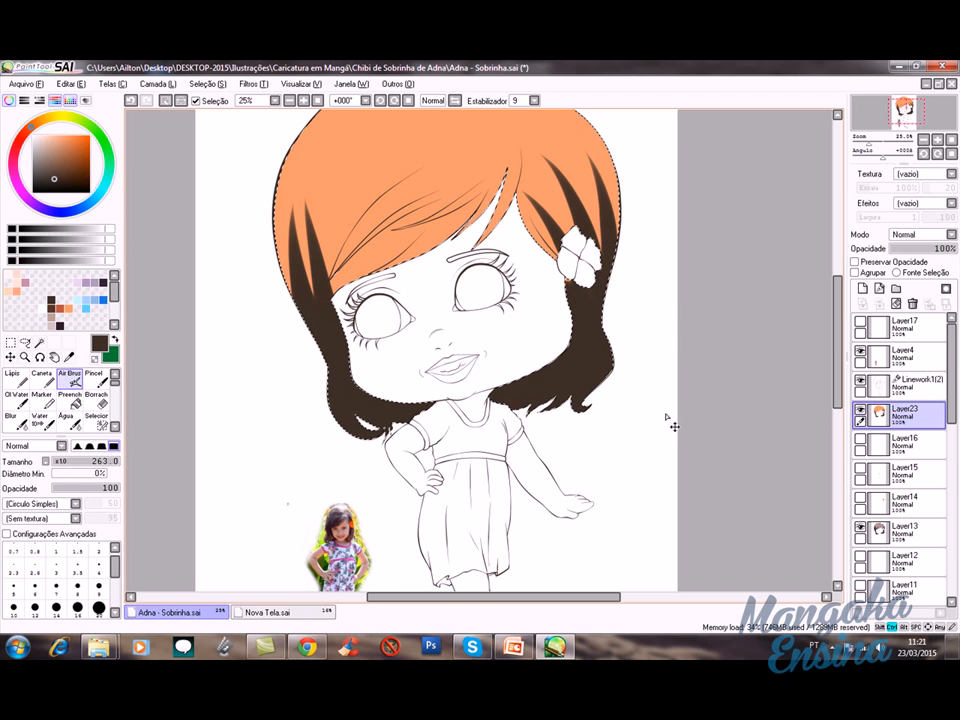
Step: Clear the selection and delete Layer23, the orange and dark brown hair layer
key("ctrl+d")
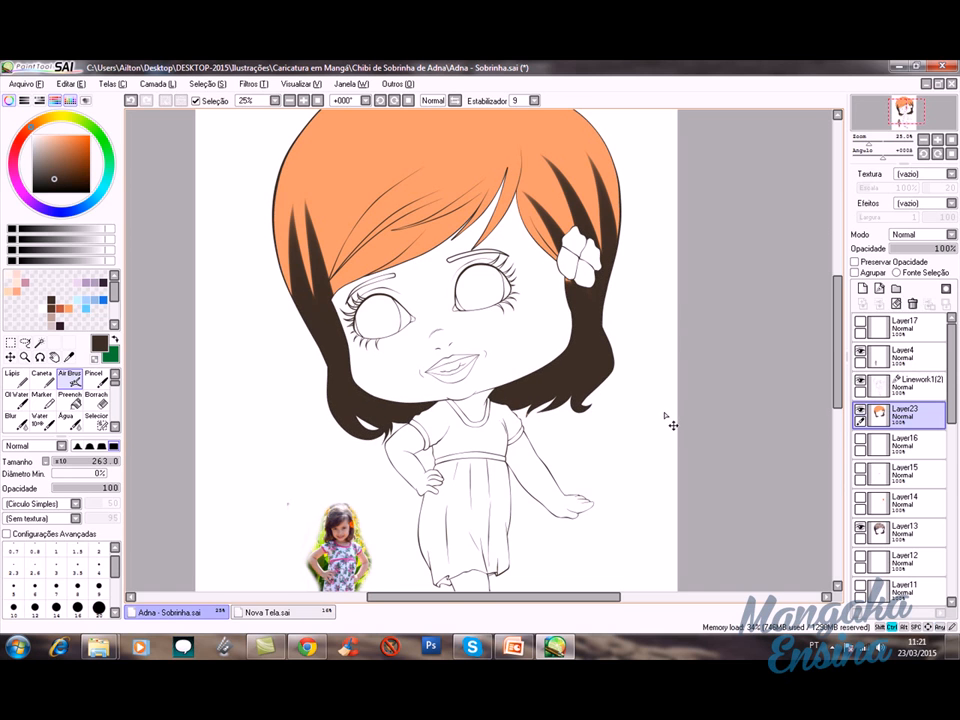
left_click(859, 409)
left_click(897, 536)
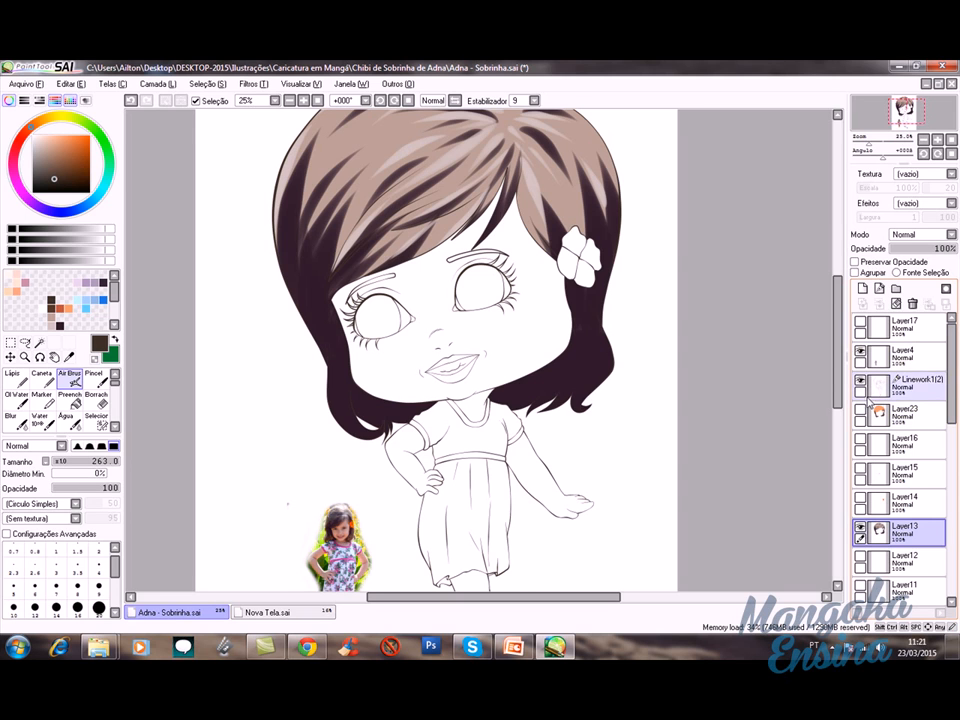
left_click(861, 324)
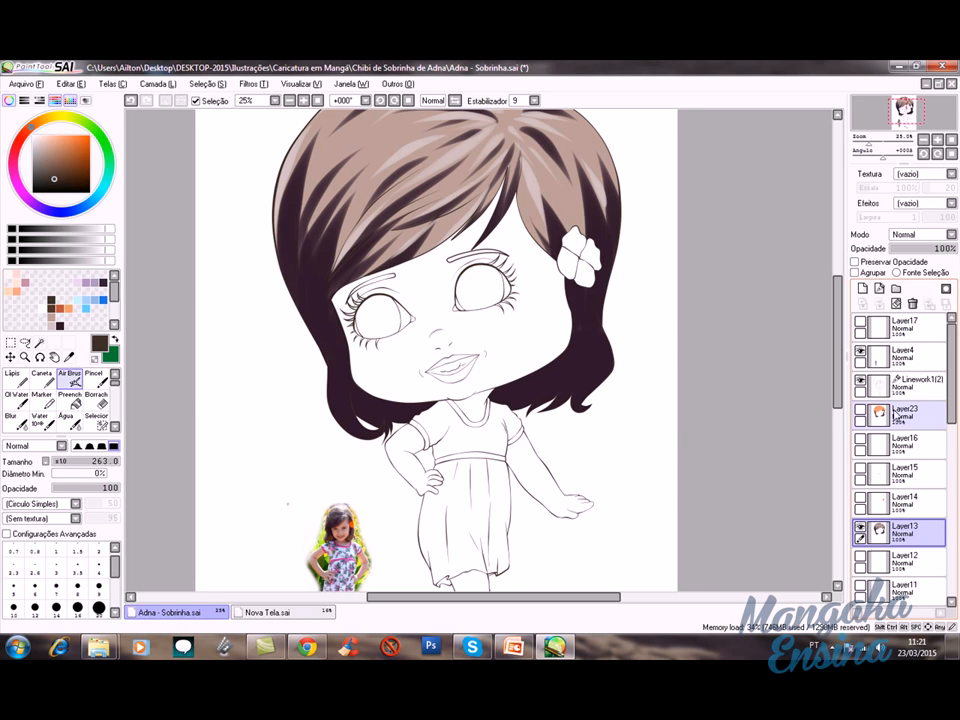
left_click(898, 416)
left_click(912, 303)
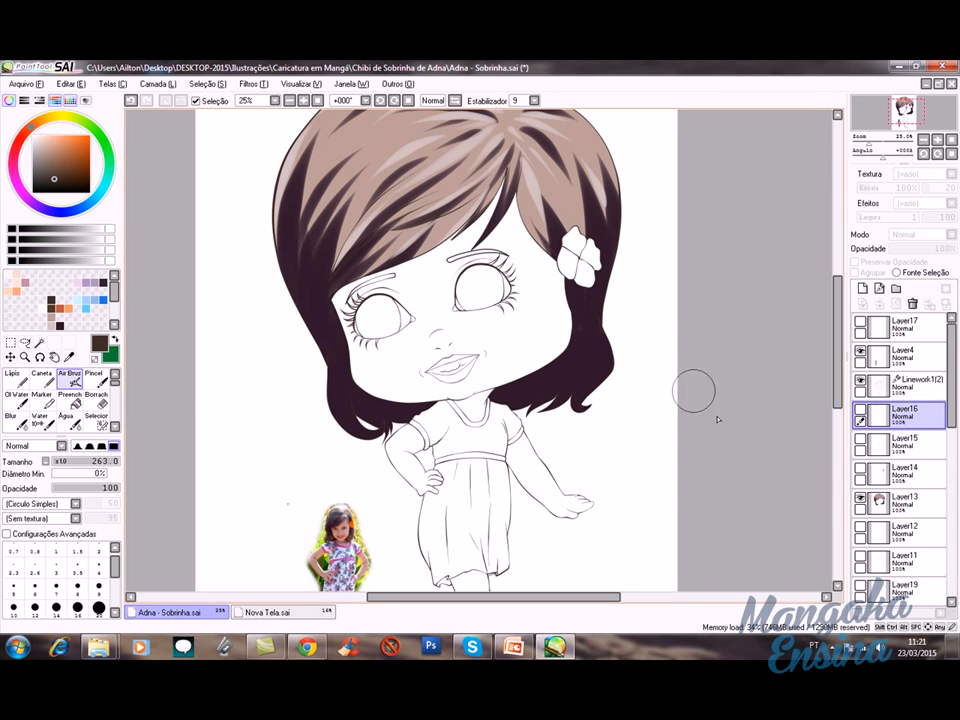
Step: Show Layer16, Layer15, Layer14, Layer12 and Layer11, which hold the lip, flower and eyebrow colouring
left_click(859, 416)
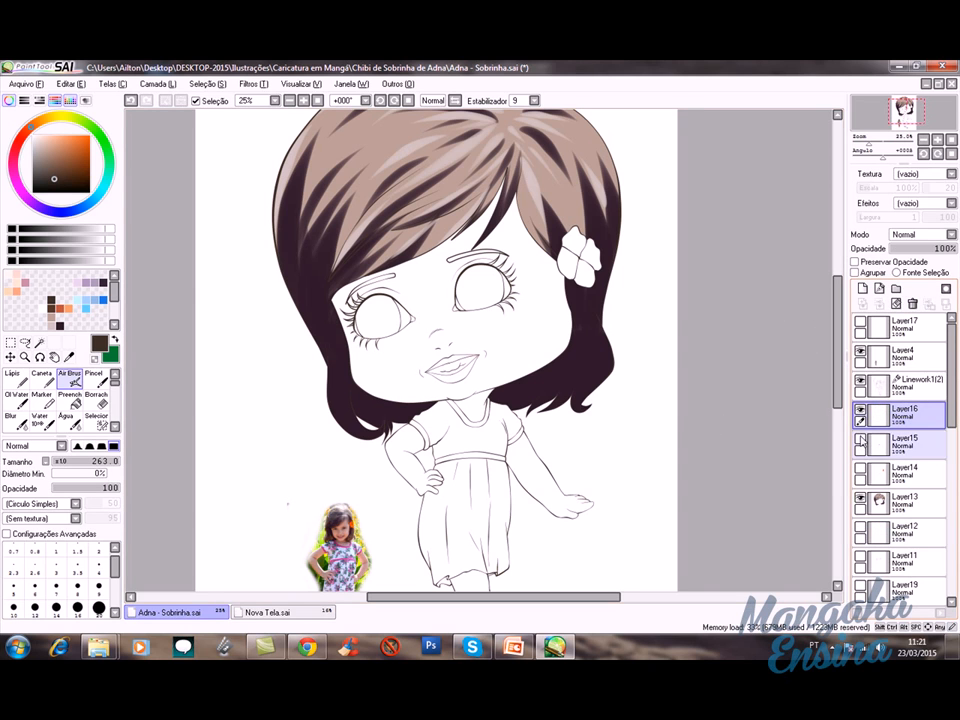
left_click(859, 445)
left_click(860, 470)
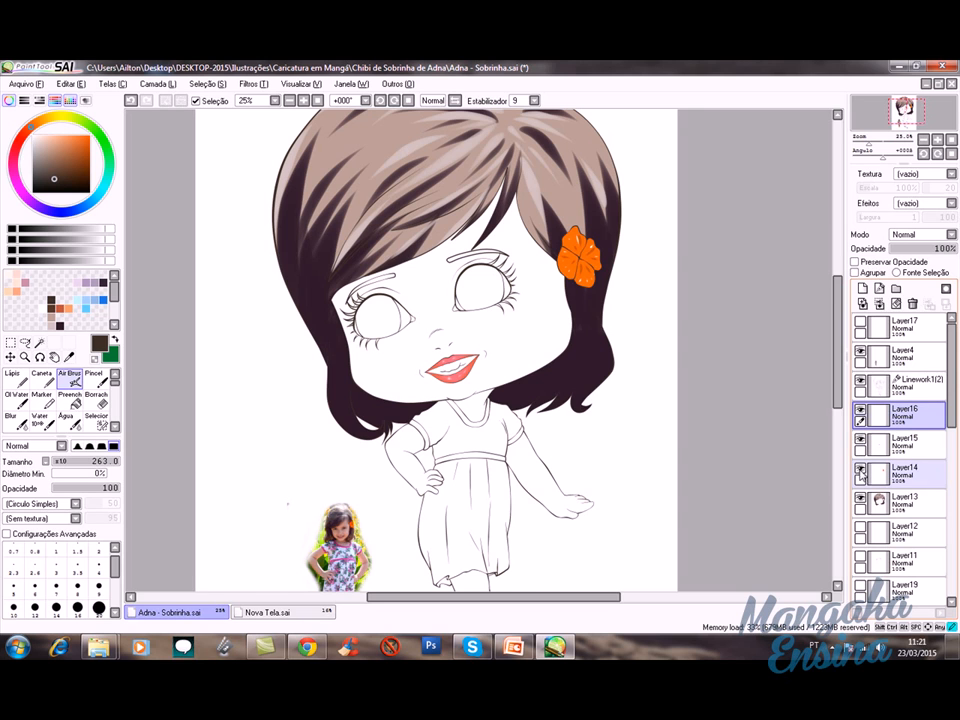
left_click(860, 529)
left_click(860, 559)
Step: Show the eye colouring layers Layer19, Layer10 and Layer9, plus Layer17 with the eye highlights
left_click_drag(952, 398, 952, 446)
left_click(902, 468)
left_click(860, 472)
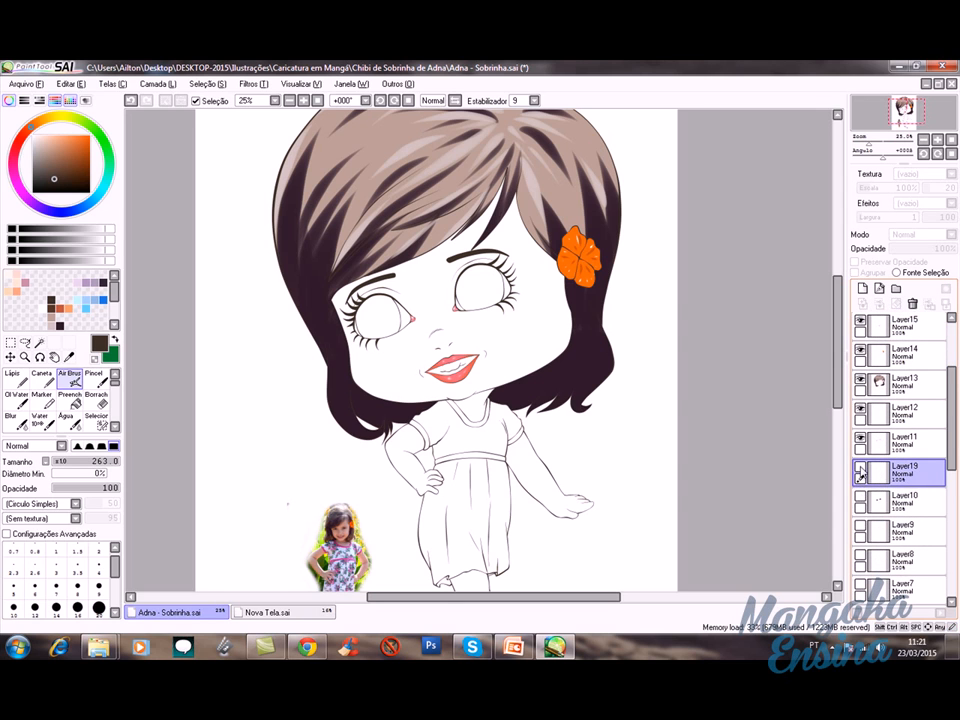
left_click(860, 498)
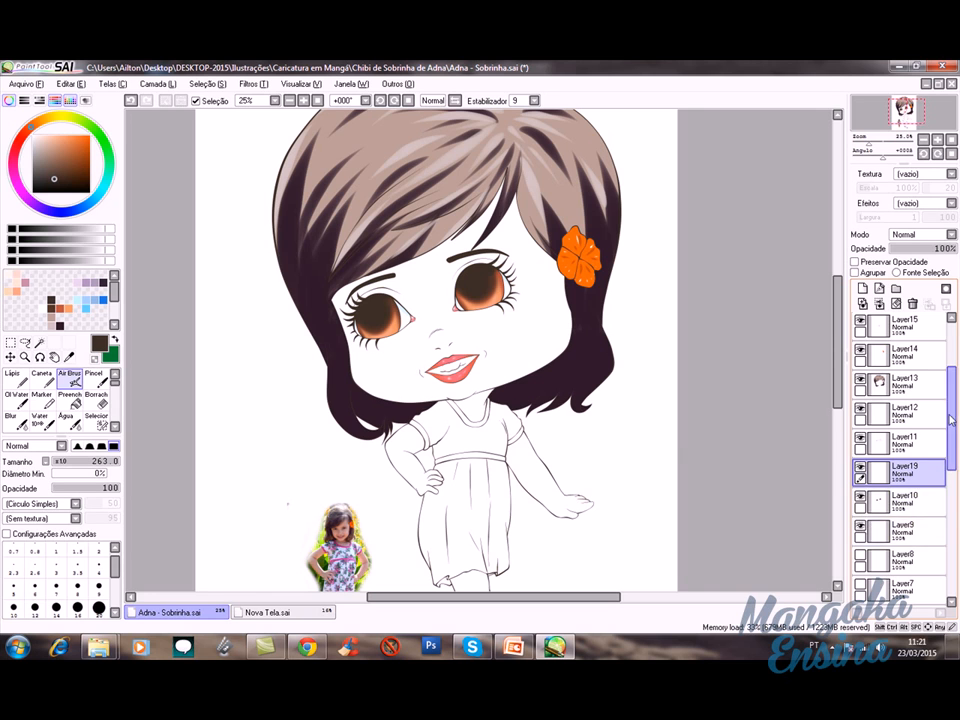
scroll(880, 420, "up", 3)
left_click(860, 320)
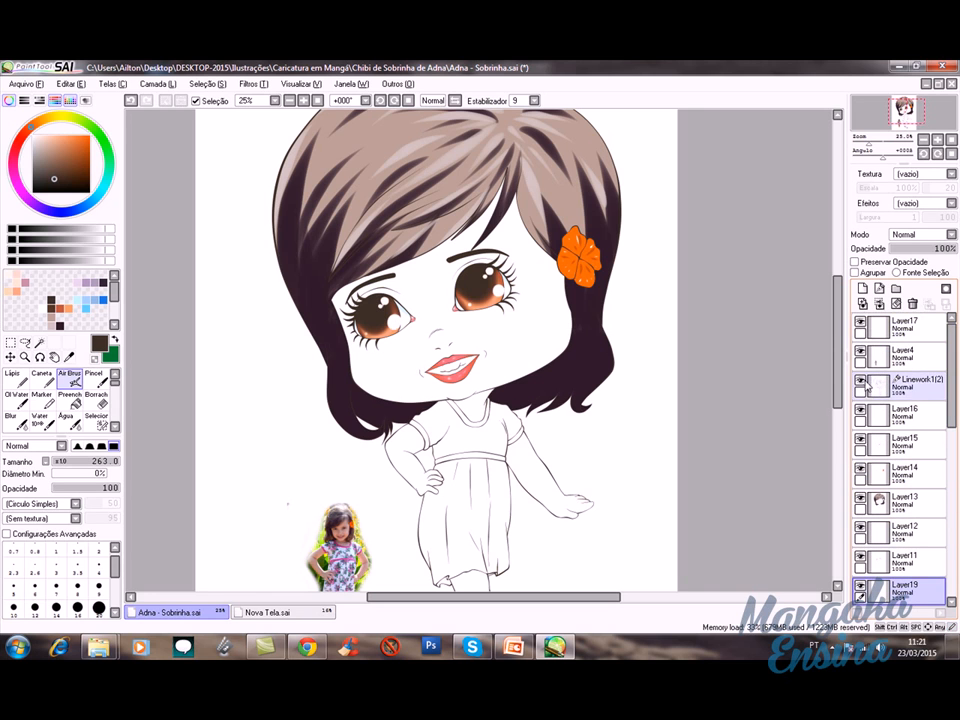
Step: Show Layer8, Layer7, Layer6 and Layer20, including the pink trim of the dress
left_click_drag(948, 369, 948, 450)
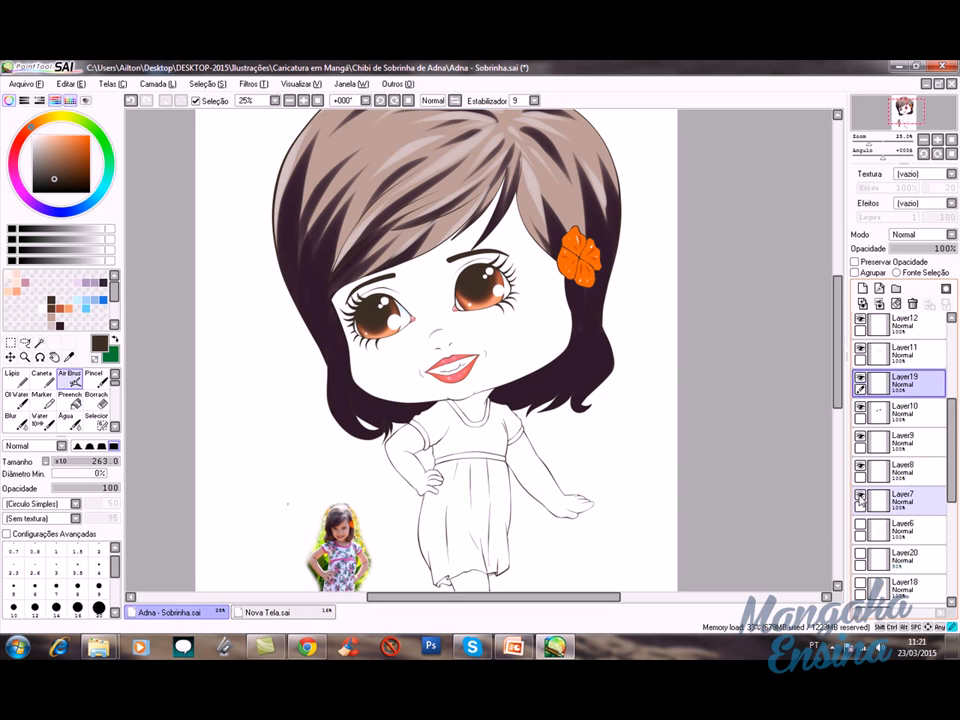
left_click(860, 497)
left_click(860, 526)
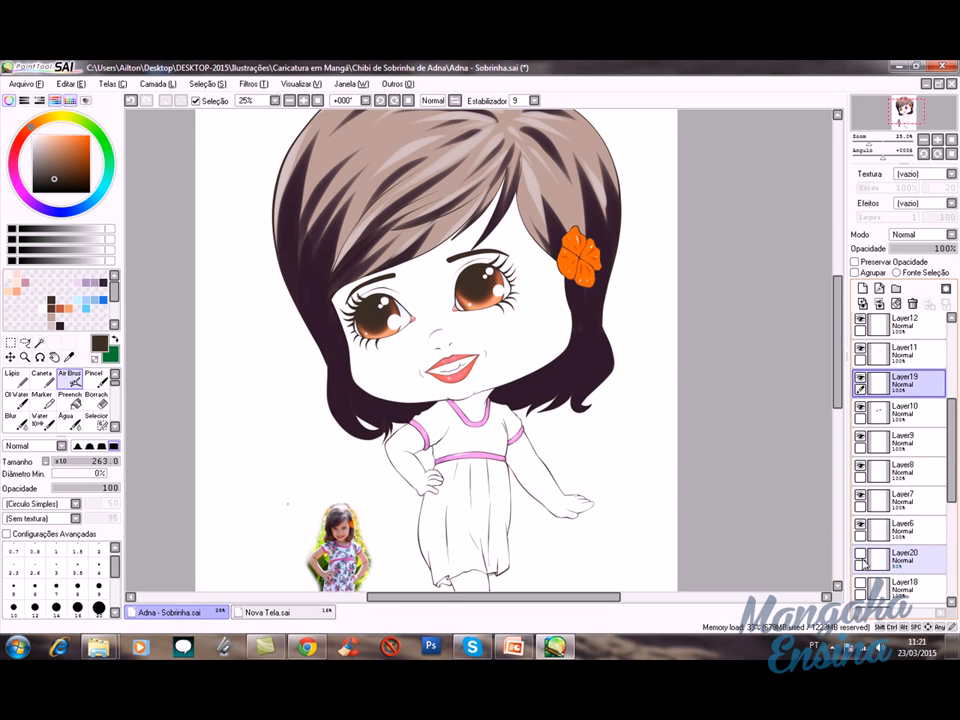
left_click(860, 556)
Step: Show the skin and dress layers Layer18, Layer21 and Layer5, and the Set1 folder
left_click_drag(953, 458, 953, 497)
left_click(862, 474)
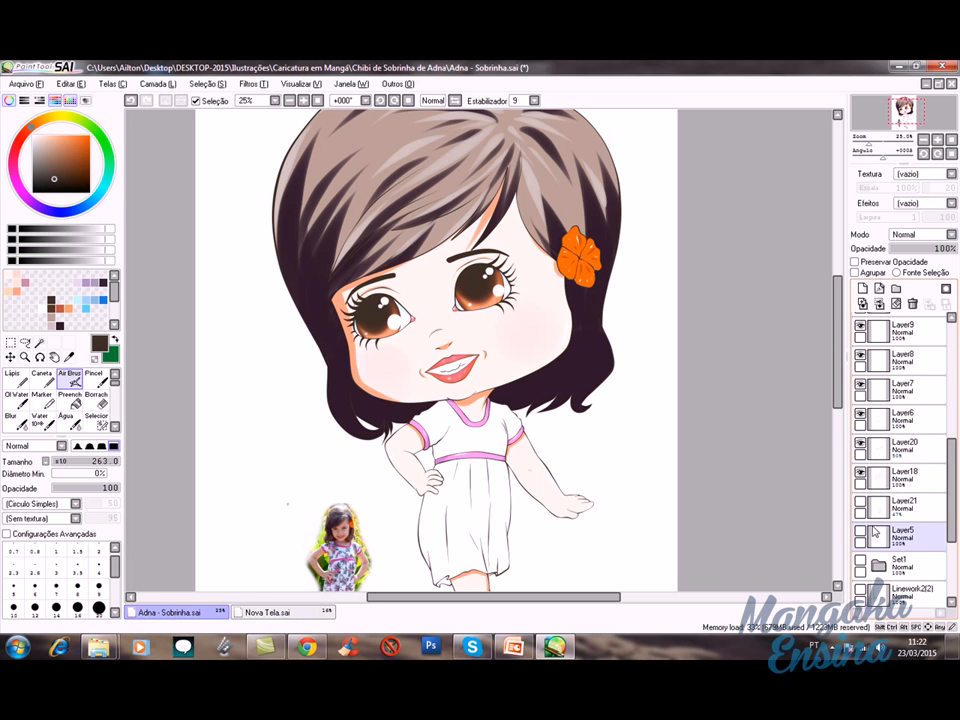
left_click(862, 503)
left_click(862, 537)
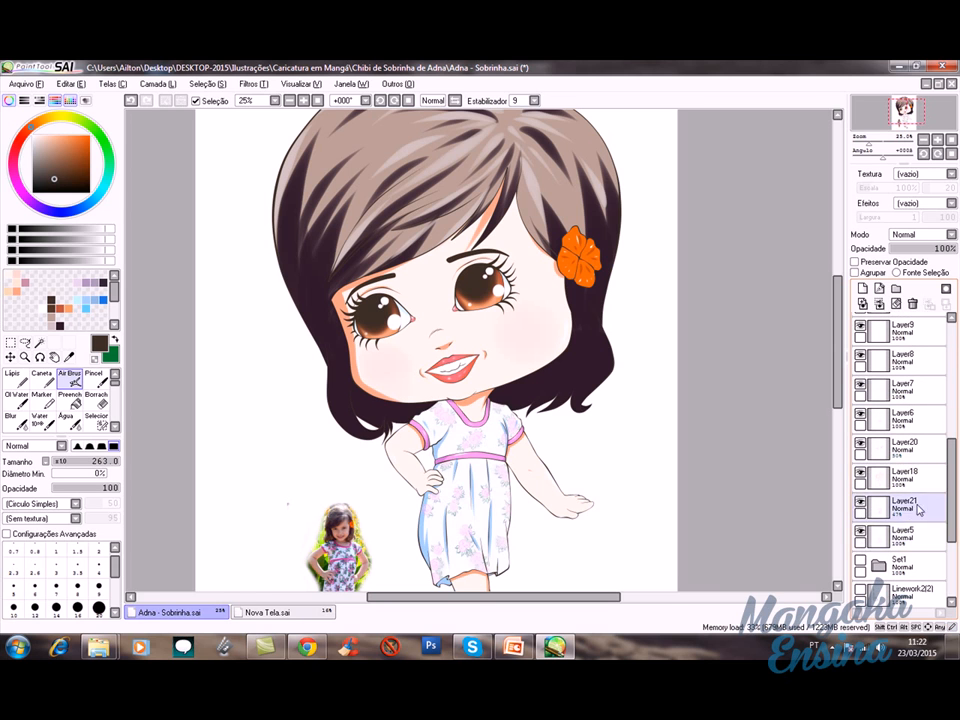
scroll(875, 500, "down", 3)
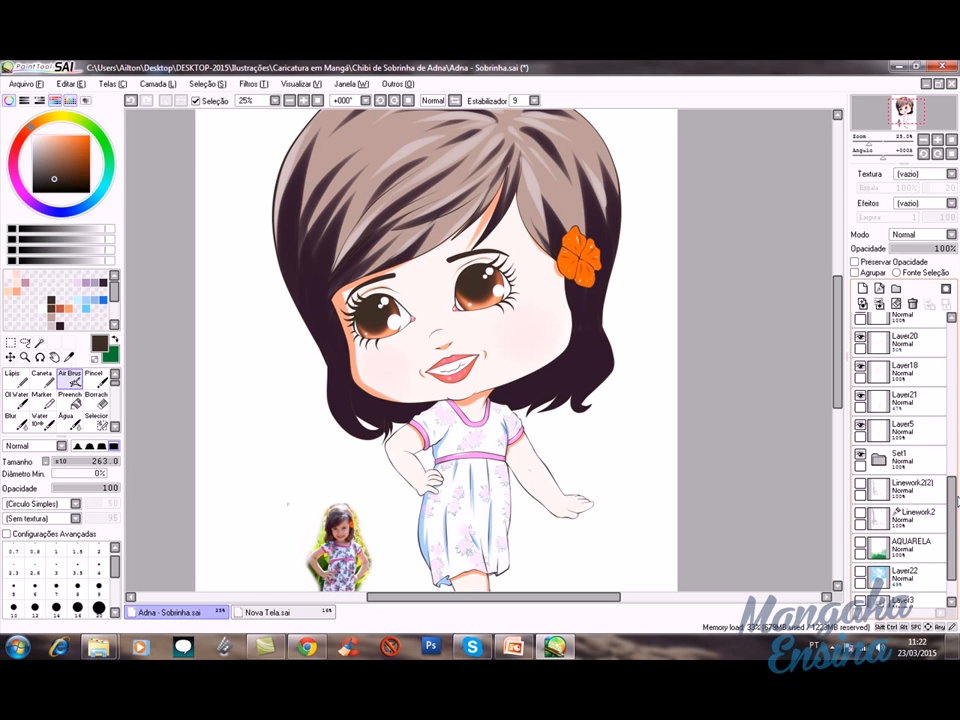
left_click_drag(952, 498, 952, 517)
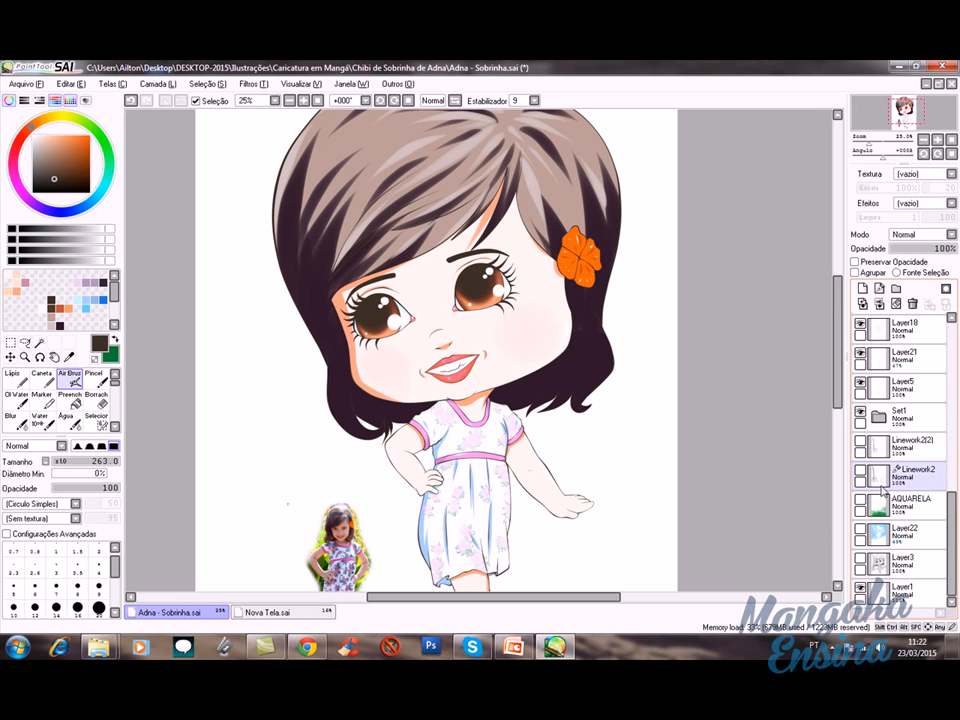
left_click_drag(952, 522, 944, 341)
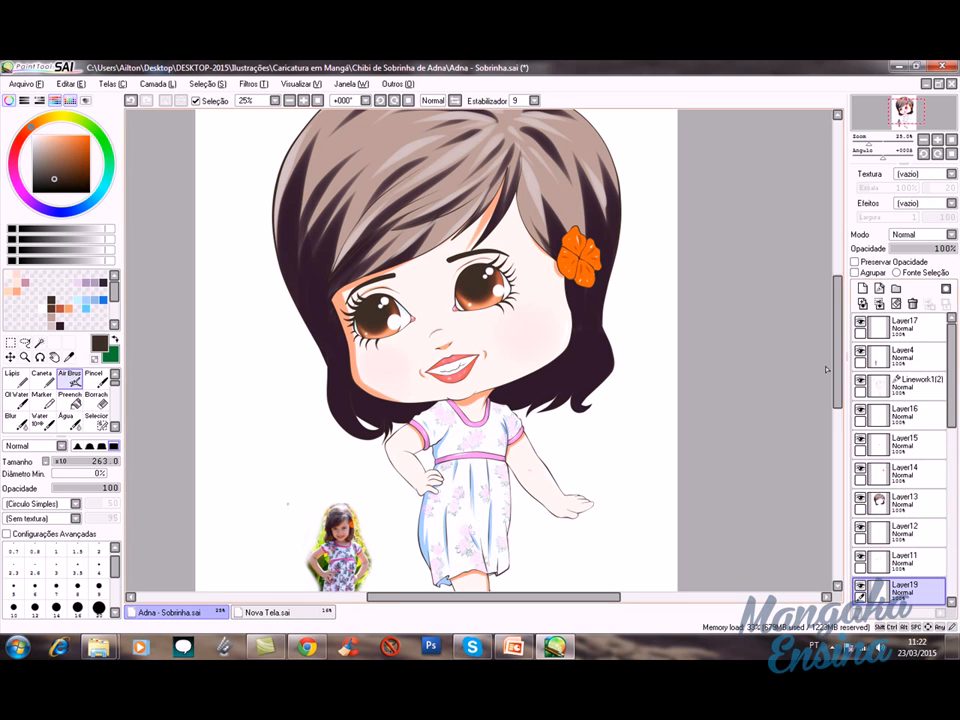
Step: Try recolouring the irises on Layer10 green with Hue/Saturation: hue +58, saturation +5 and luminosity +3
left_click(906, 452)
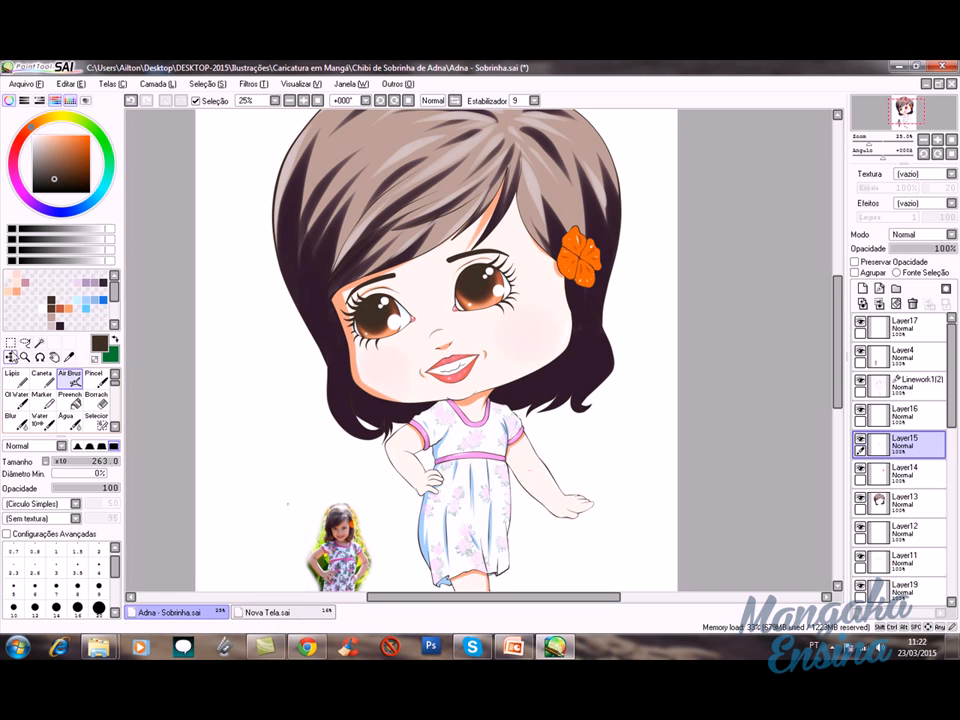
left_click(38, 341)
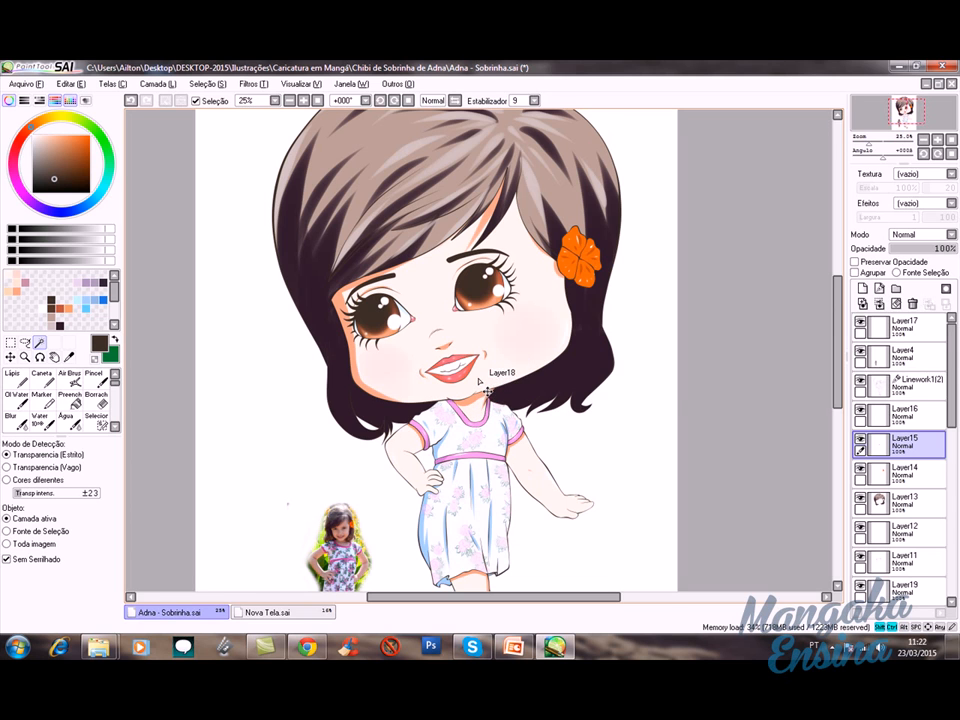
left_click(486, 304, "ctrl+shift")
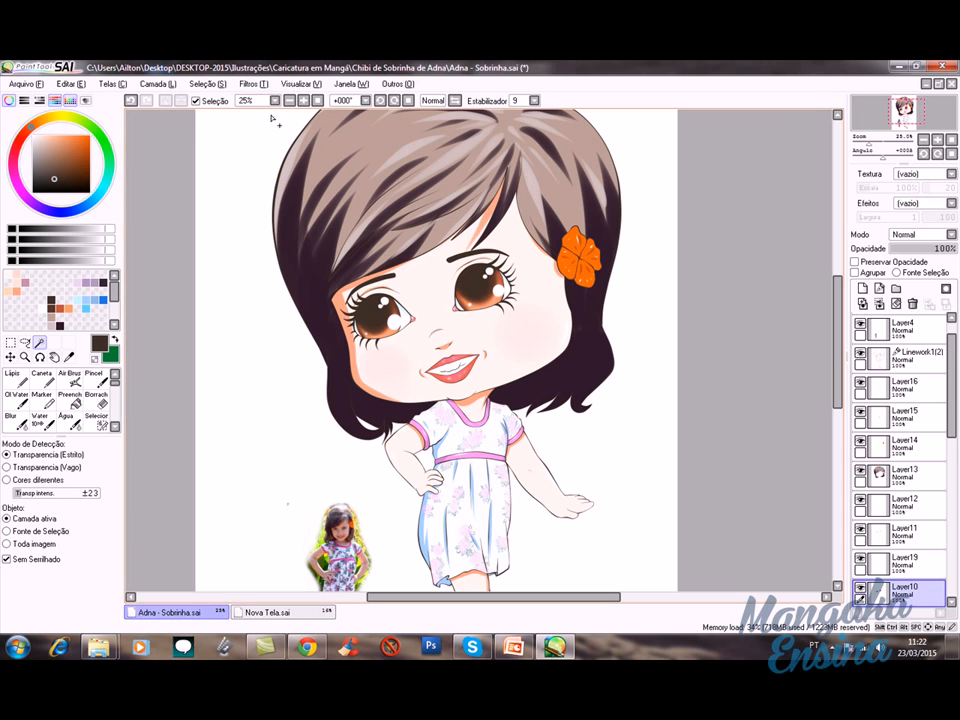
left_click(257, 85)
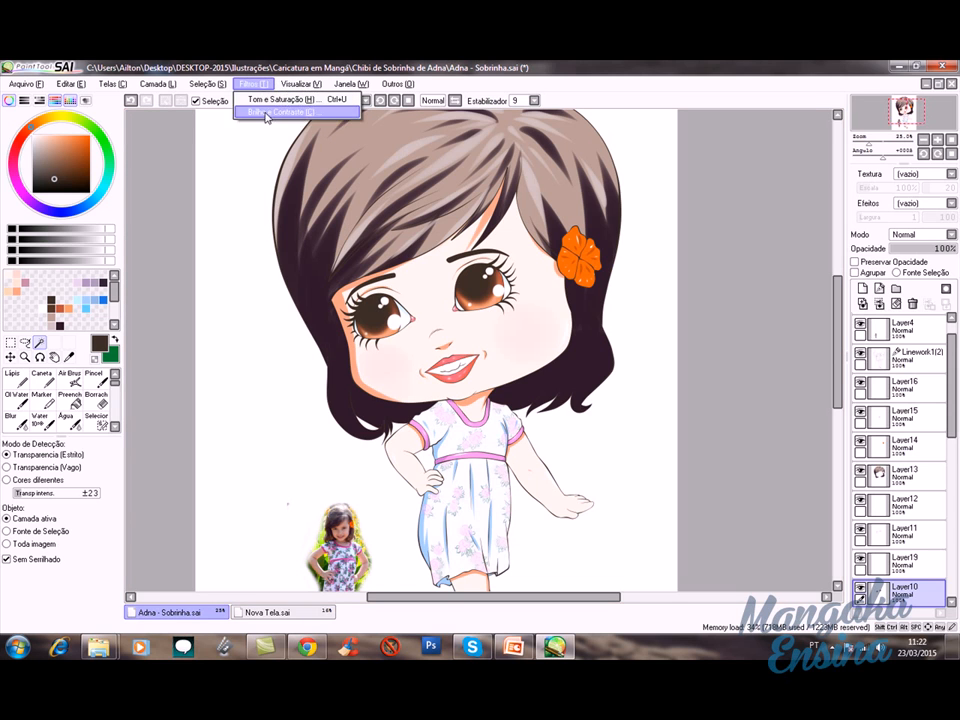
left_click(279, 101)
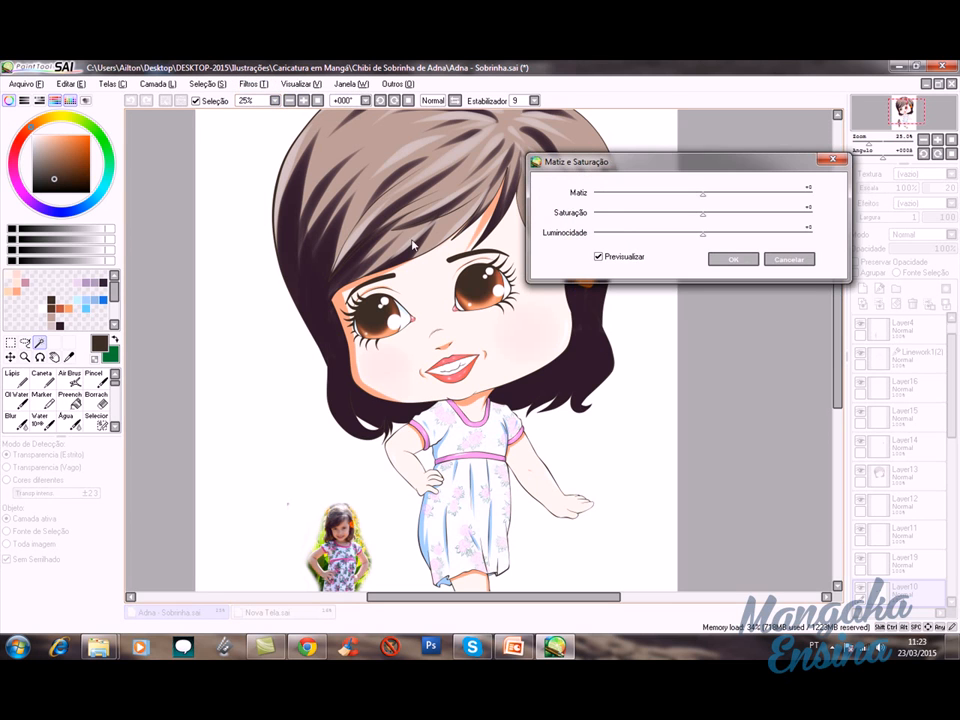
left_click_drag(612, 165, 671, 180)
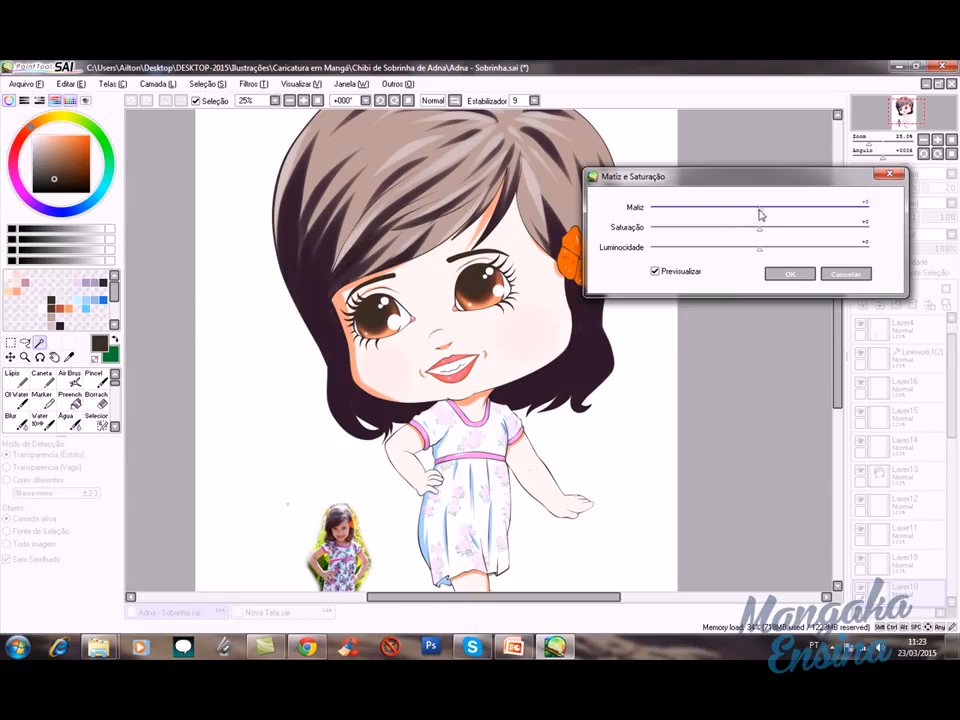
left_click_drag(759, 212, 806, 219)
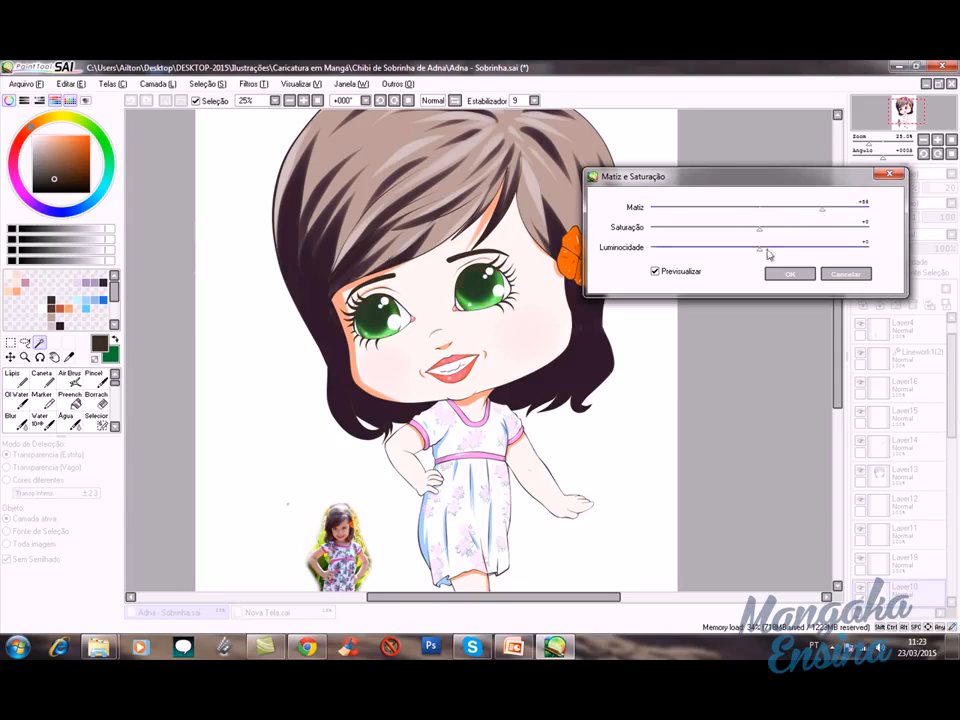
left_click_drag(761, 230, 789, 236)
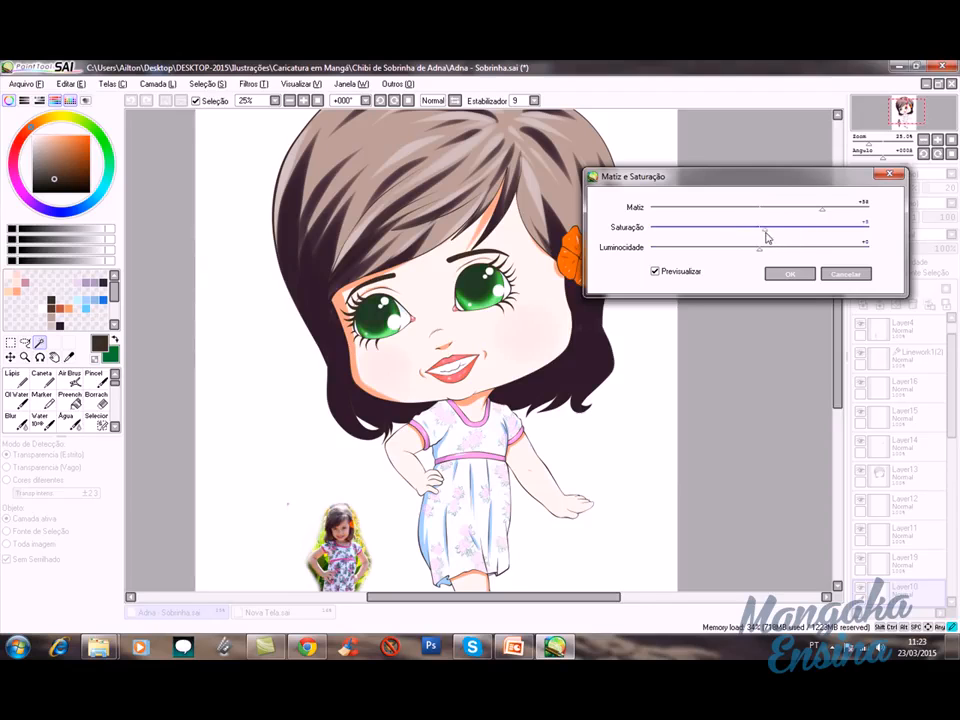
mouse_move(759, 254)
left_mouse_down()
mouse_move(784, 251)
mouse_move(748, 248)
mouse_move(767, 253)
left_mouse_up()
left_click(787, 273)
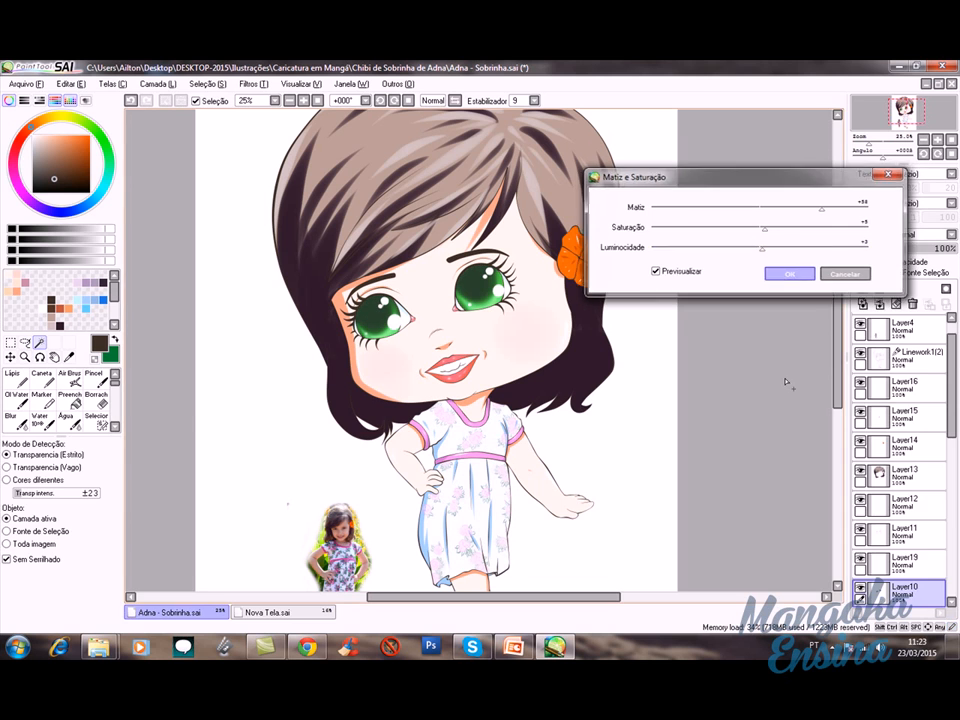
Step: Undo and redo the iris recolouring to compare green and brown eyes, leaving the change undone
scroll(582, 525, "down", 1)
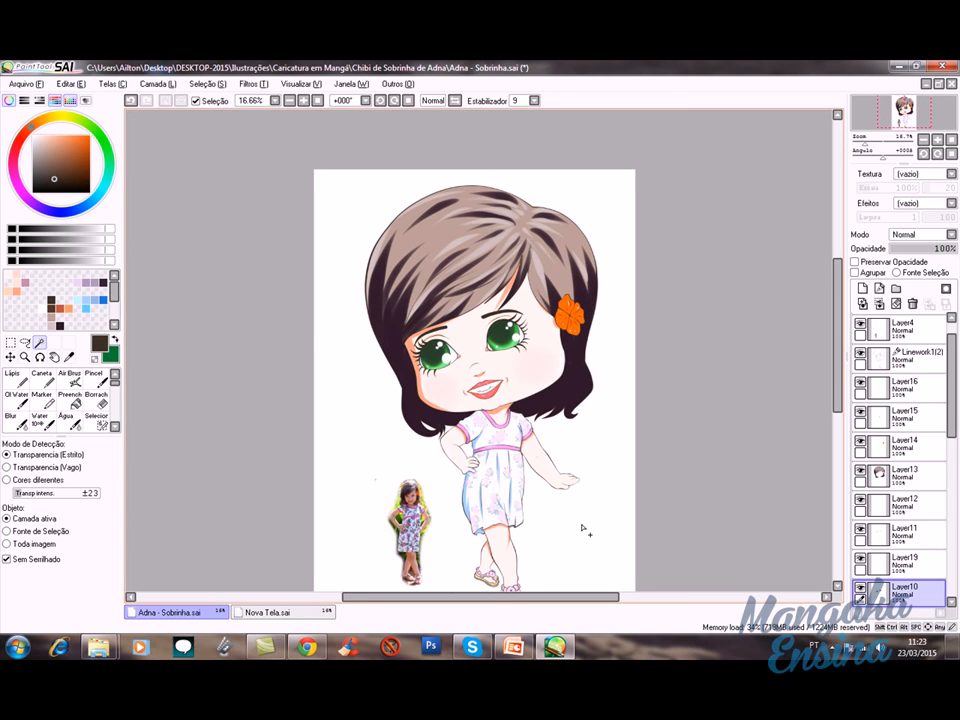
key("ctrl+z")
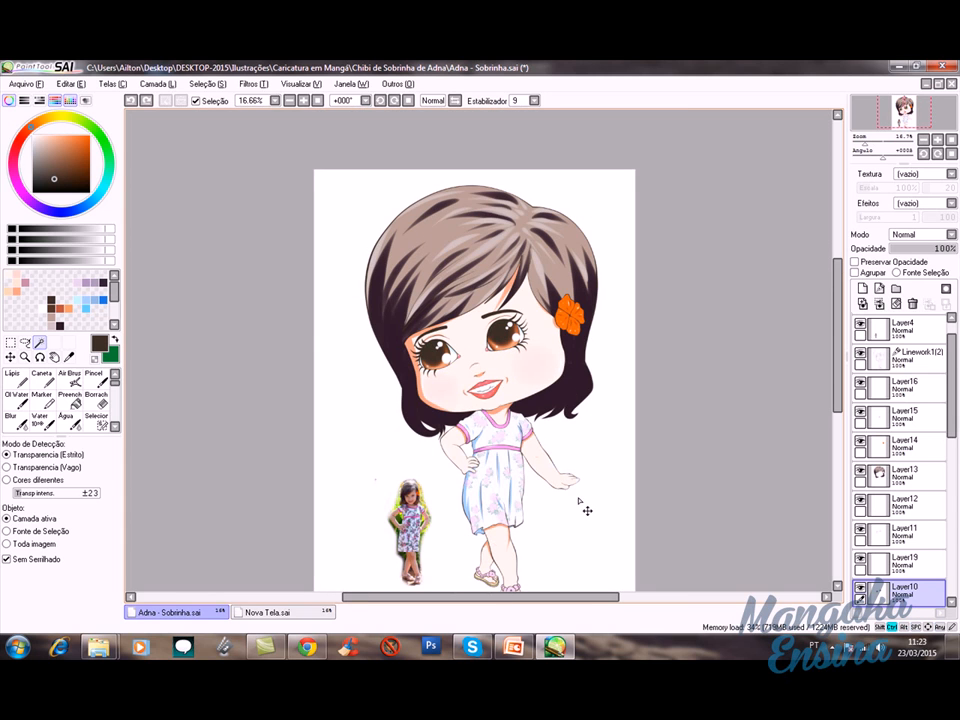
key("ctrl+y")
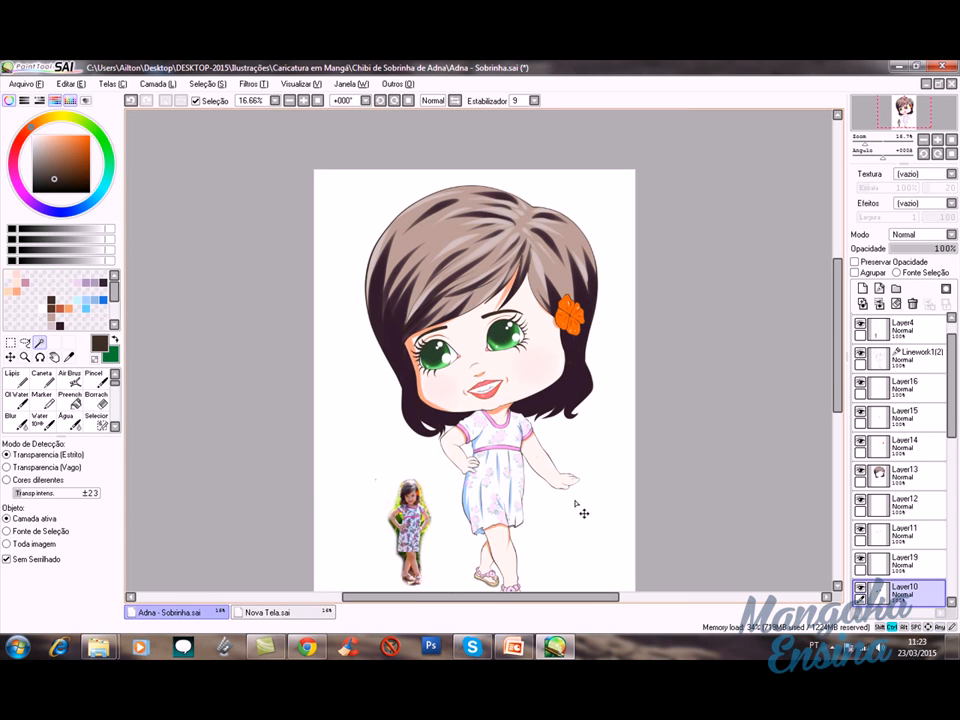
key("ctrl+z")
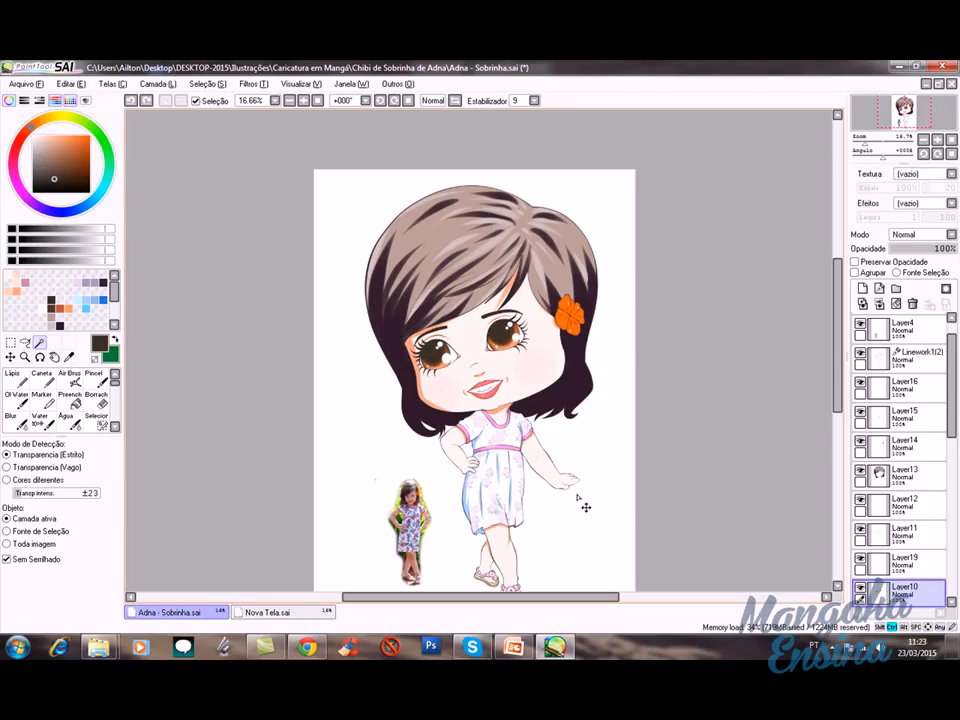
key("ctrl+y")
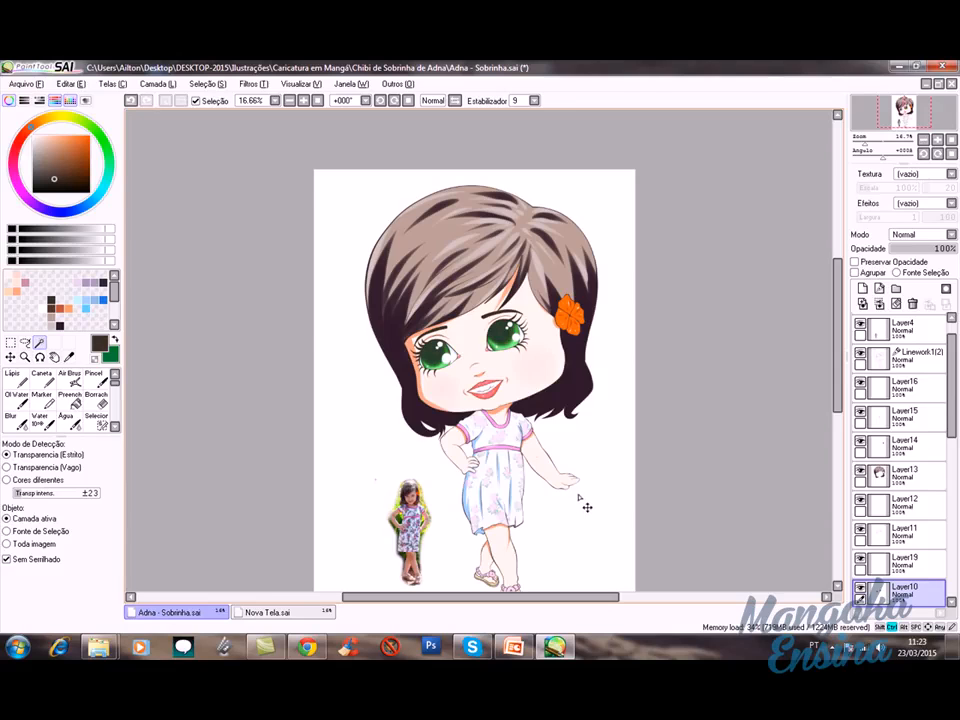
key("ctrl+z")
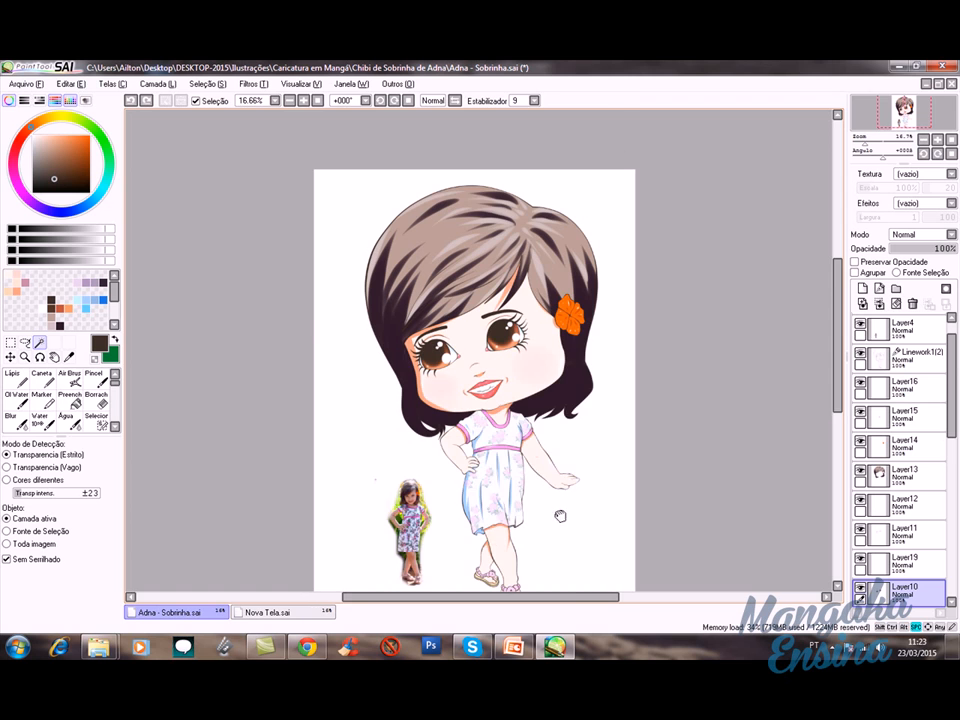
left_click_drag(563, 514, 524, 450)
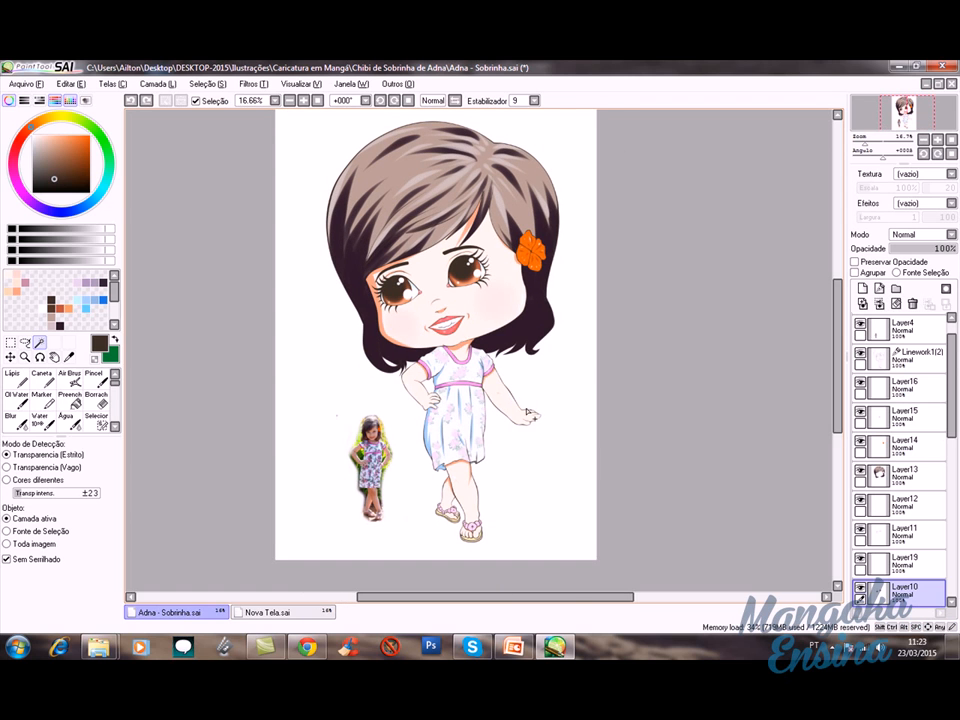
Step: On the Nova Tela.sai canvas, clear the selection and pencil a round smiling face with spiky hair strands and an ear
left_click(305, 614)
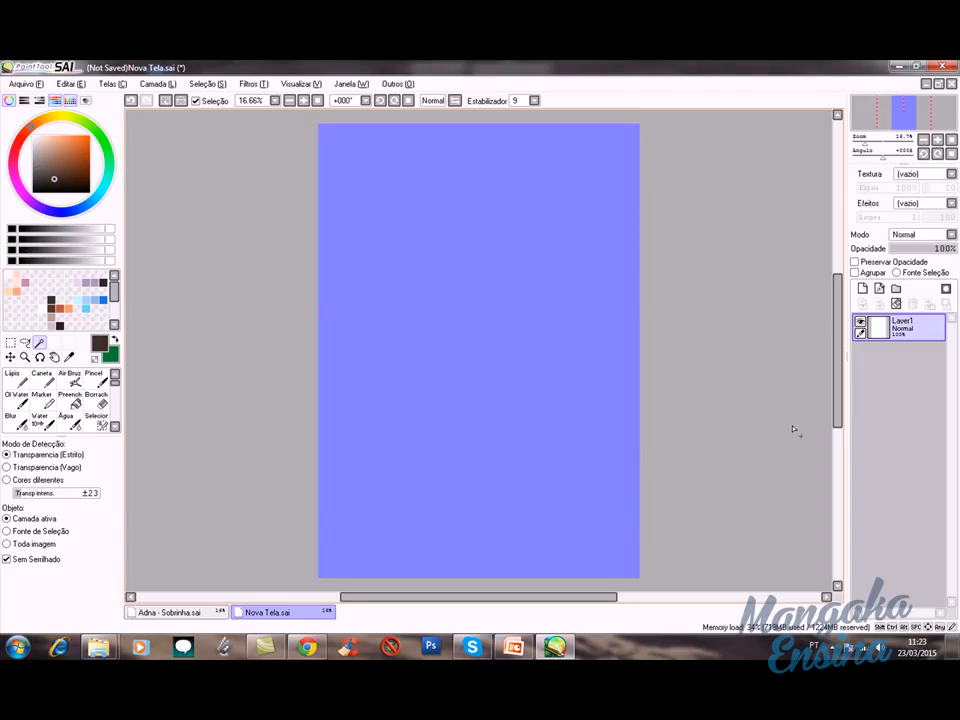
key("ctrl+d")
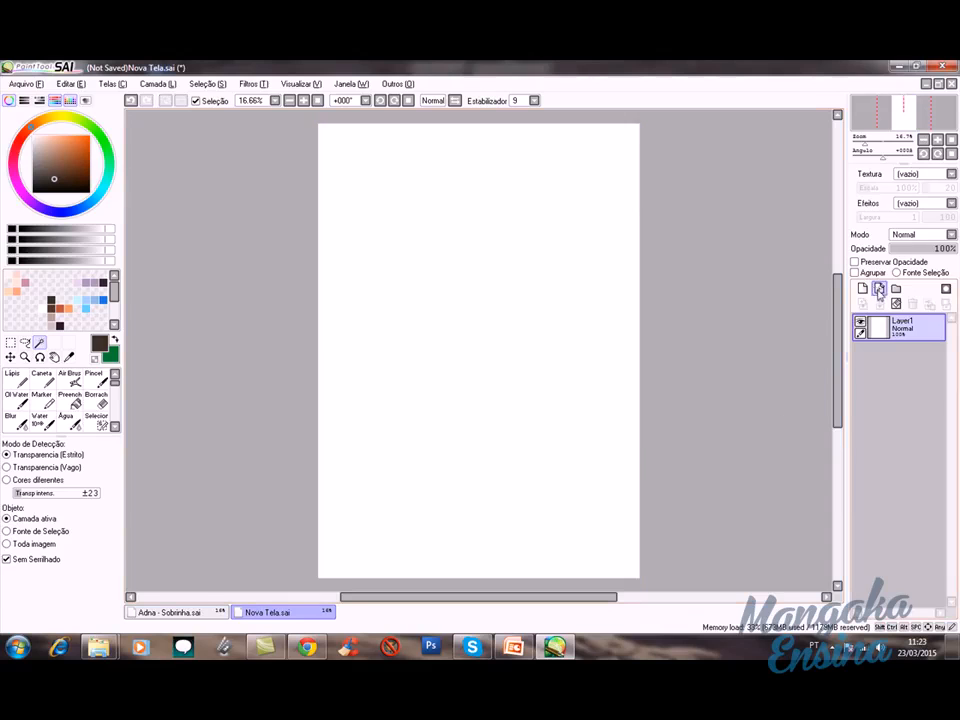
left_click(18, 378)
mouse_move(388, 305)
left_mouse_down()
mouse_move(474, 369)
mouse_move(386, 312)
left_mouse_up()
left_click_drag(450, 306, 453, 336)
left_click_drag(462, 267, 471, 241)
mouse_move(361, 297)
left_mouse_down()
mouse_move(398, 293)
mouse_move(385, 341)
left_mouse_up()
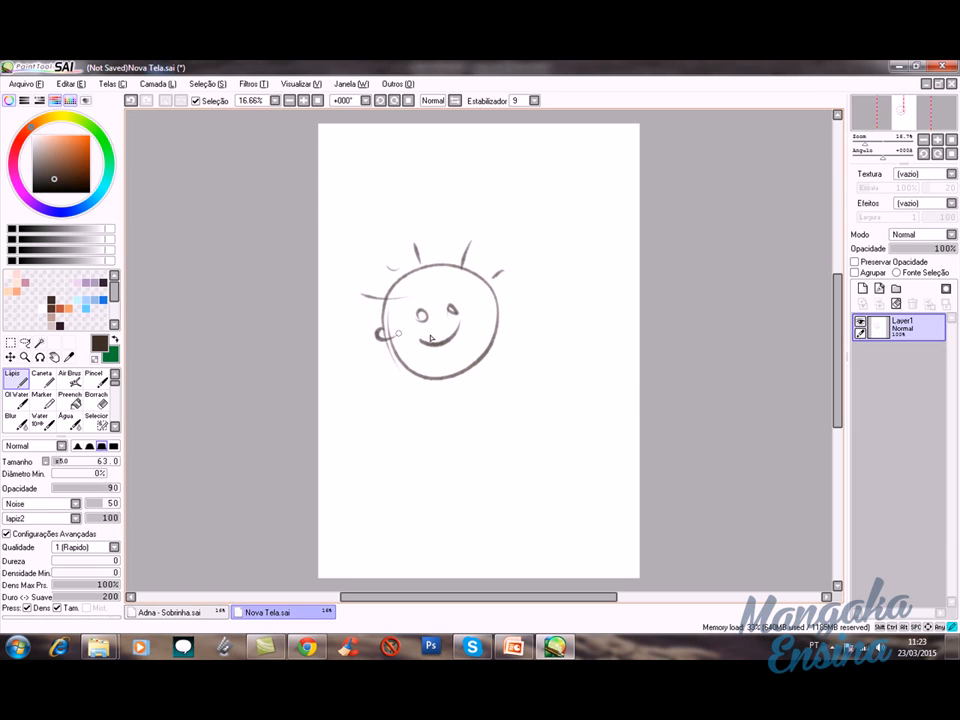
Step: Pencil the second ear and a small body with legs and feet below the smiling face
left_click_drag(503, 310, 505, 330)
left_click_drag(440, 378, 428, 416)
mouse_move(453, 384)
left_mouse_down()
mouse_move(450, 414)
mouse_move(429, 443)
mouse_move(438, 440)
left_mouse_up()
left_click_drag(457, 414, 461, 436)
left_click_drag(455, 437, 470, 431)
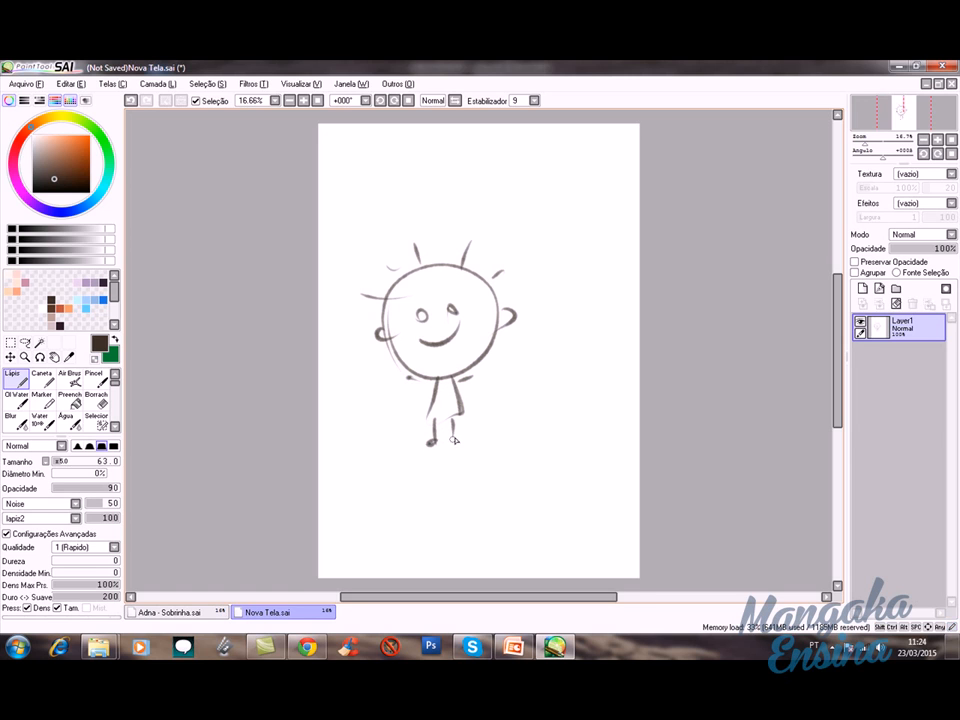
Step: Add a linework layer above the sketch and lower the sketch layer's opacity to 77%
left_click(879, 290)
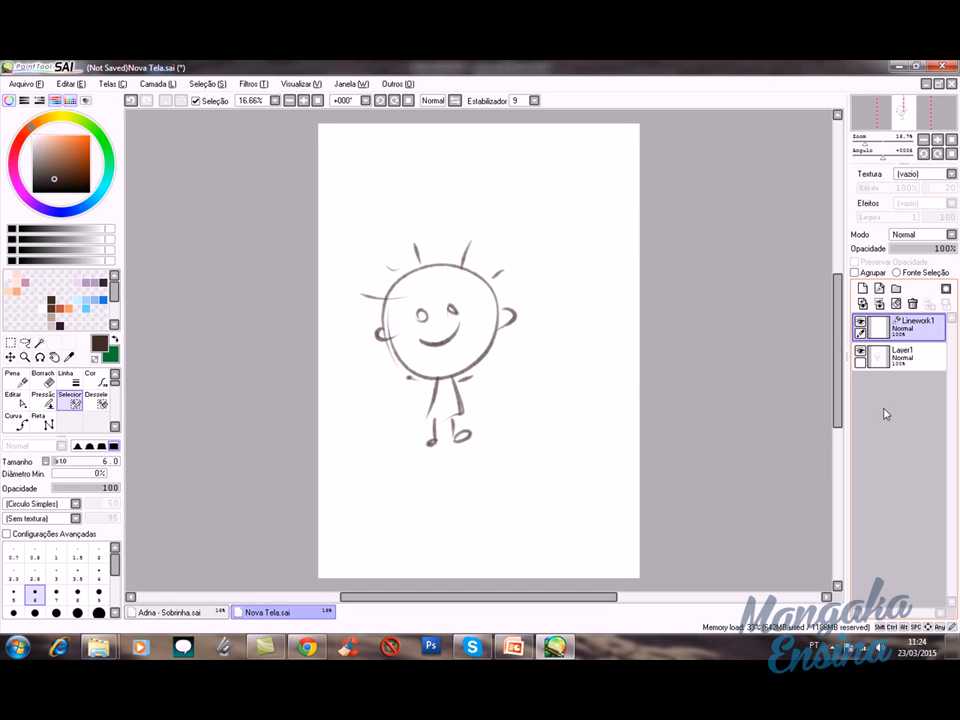
left_click(893, 357)
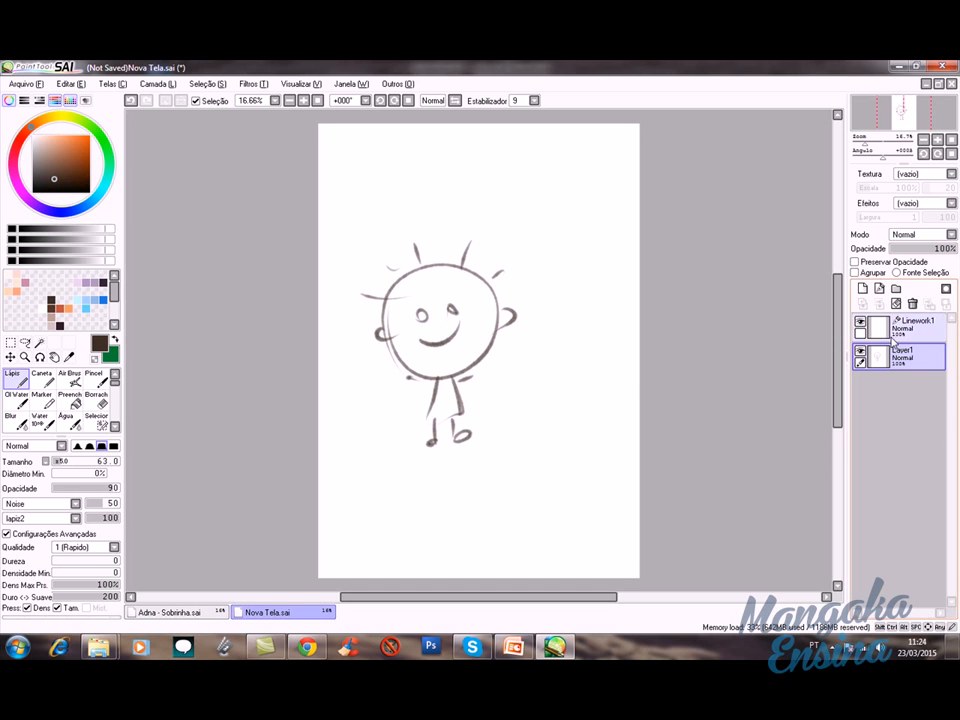
left_click_drag(945, 252, 940, 250)
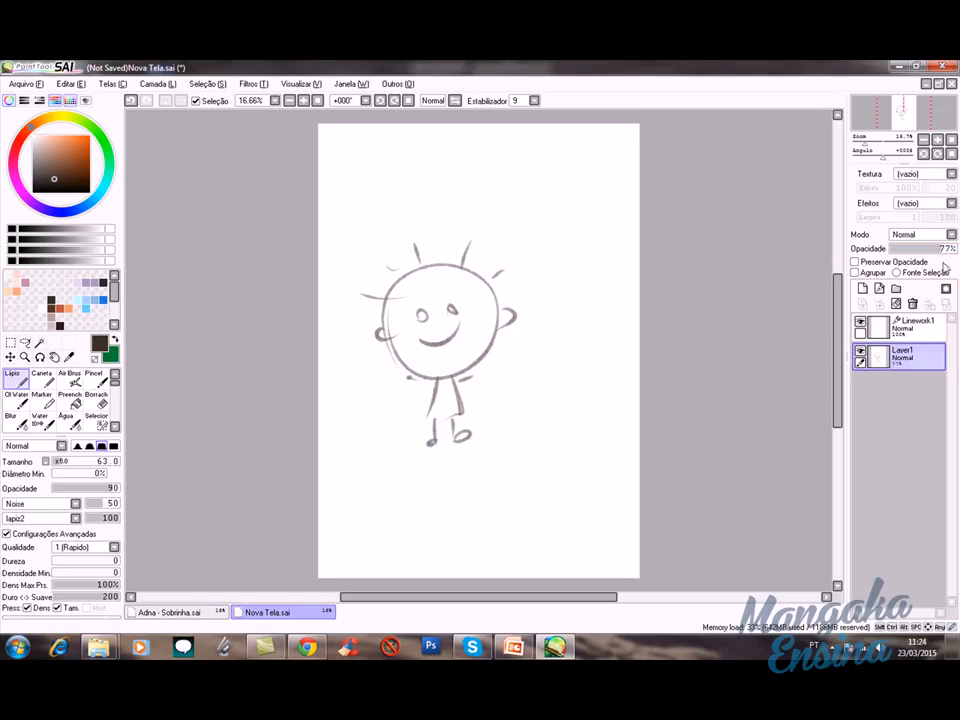
Step: On the Linework1 layer, choose bright green and the Pena tool, then test a short stroke at the left eye and undo it
left_click(908, 326)
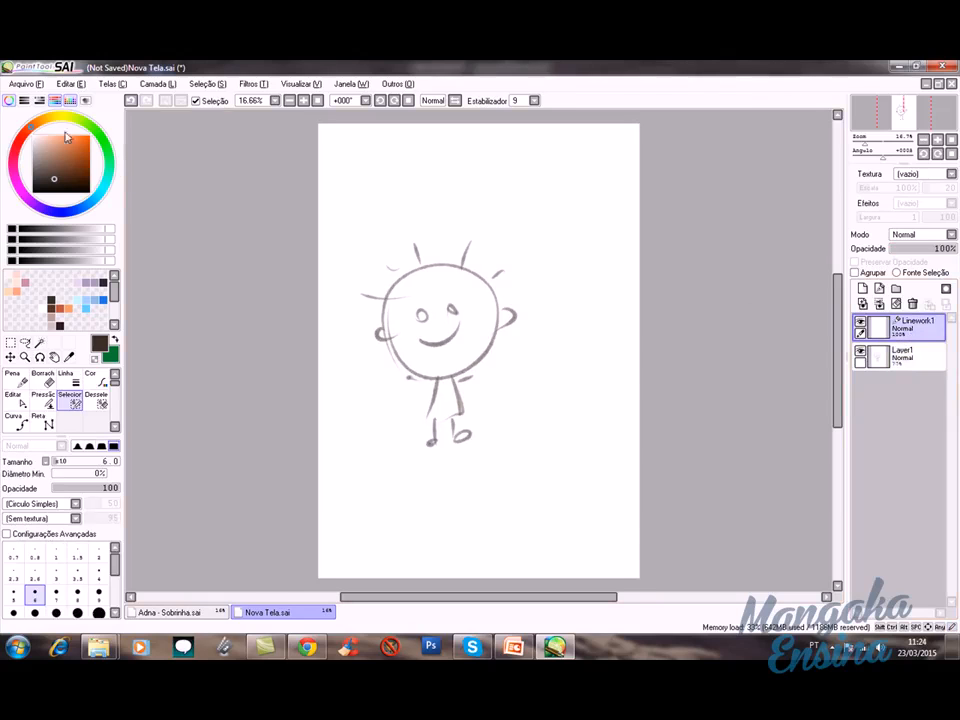
left_click_drag(76, 145, 107, 134)
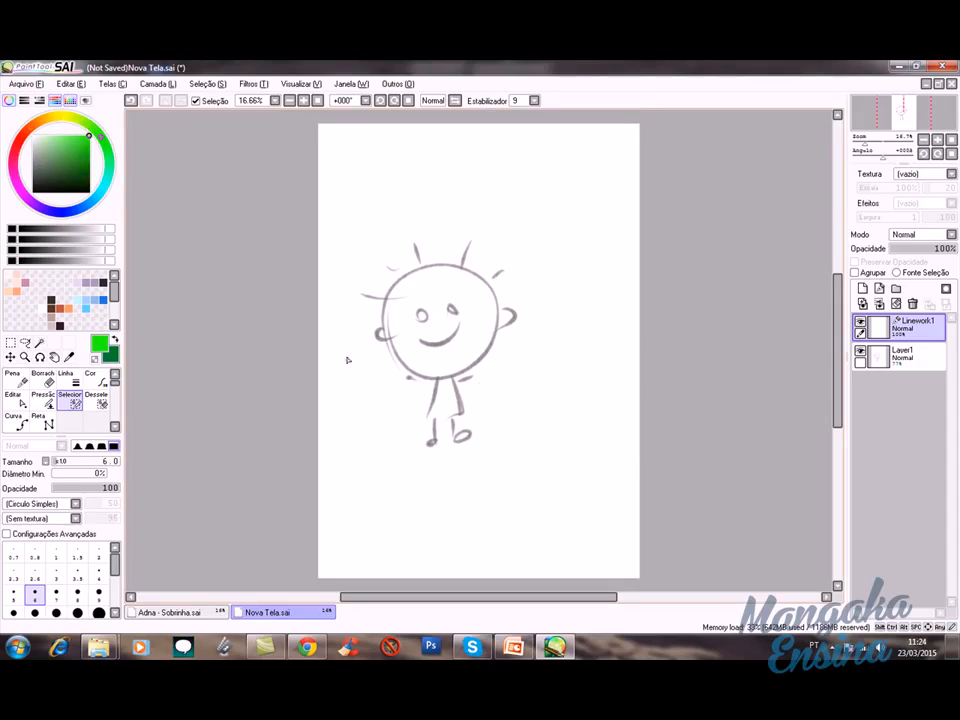
left_click(21, 384)
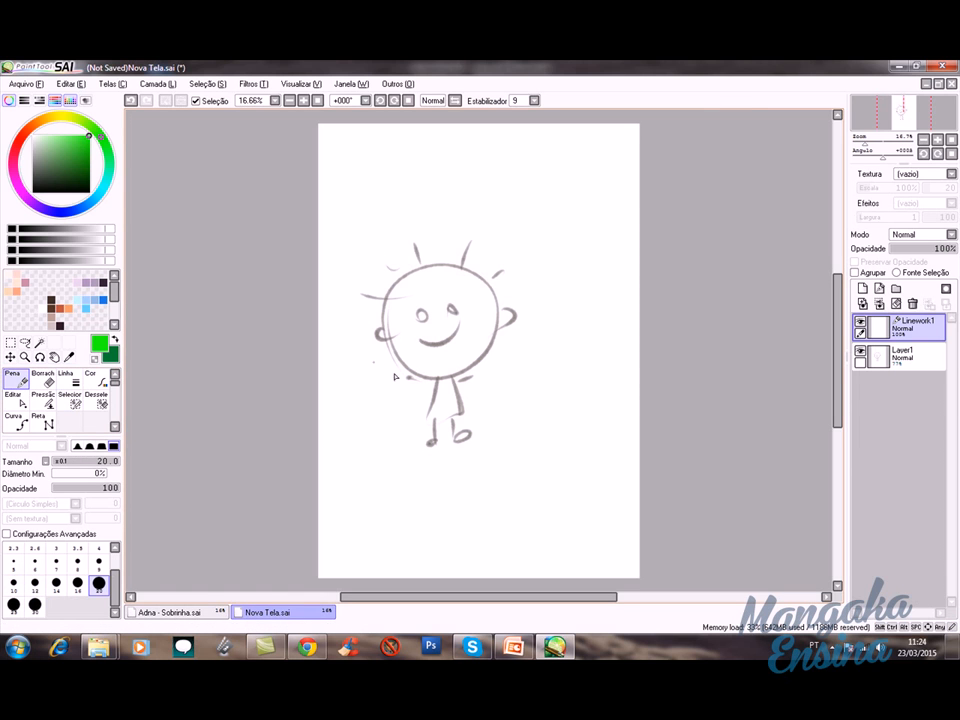
scroll(410, 340, "up", 5)
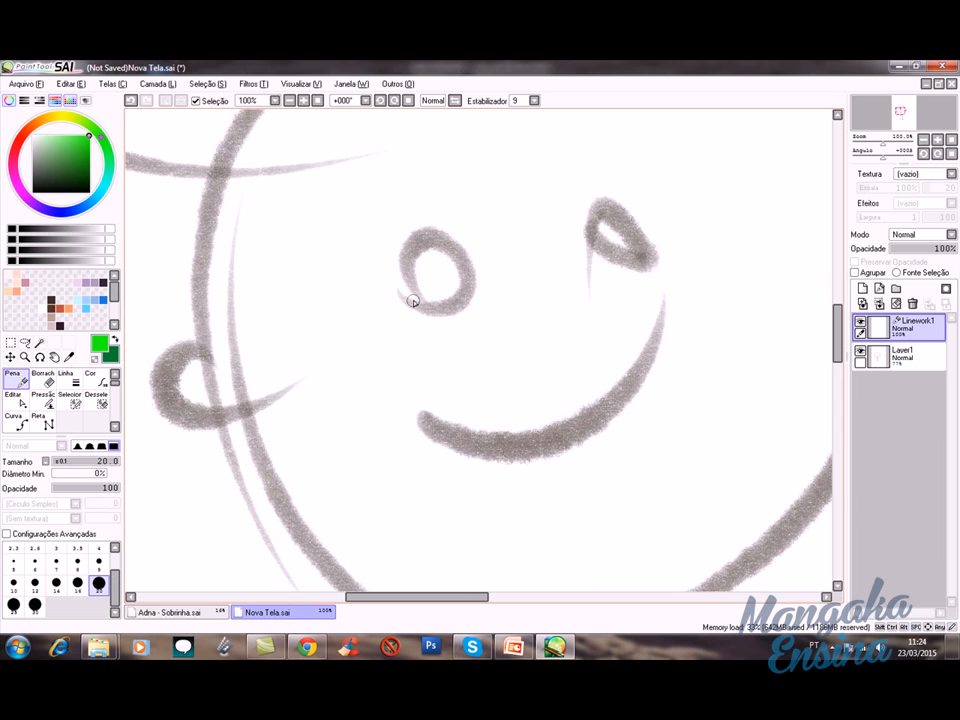
mouse_move(413, 301)
left_mouse_down()
mouse_move(443, 305)
mouse_move(443, 244)
mouse_move(420, 305)
left_mouse_up()
key("ctrl+z")
Step: Set the stroke stabilizer to S-7
left_click(534, 100)
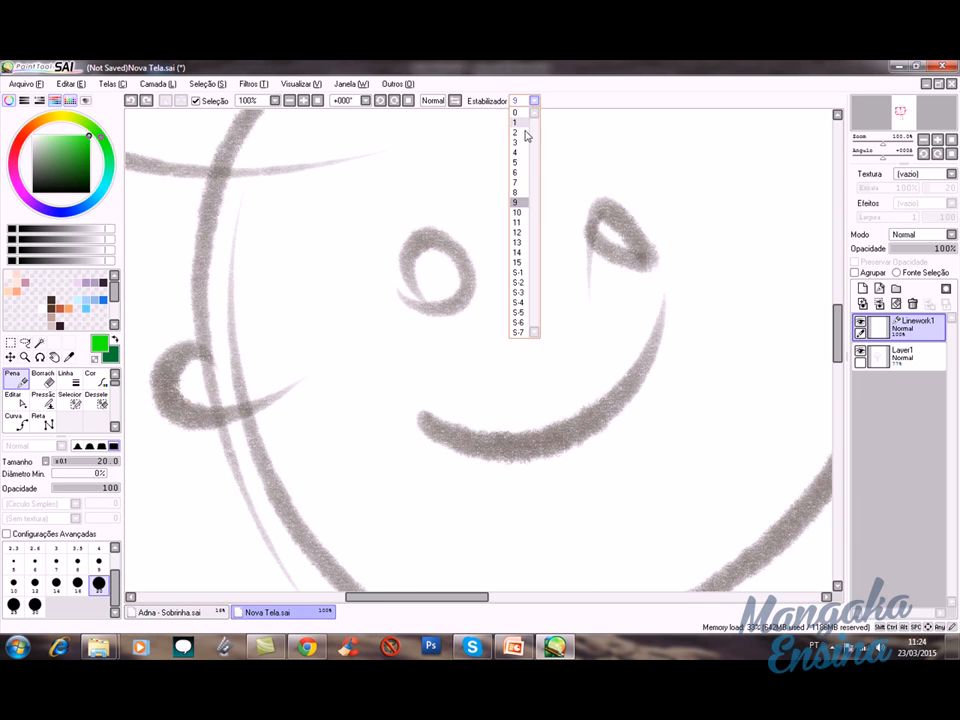
left_click(524, 331)
left_click(532, 102)
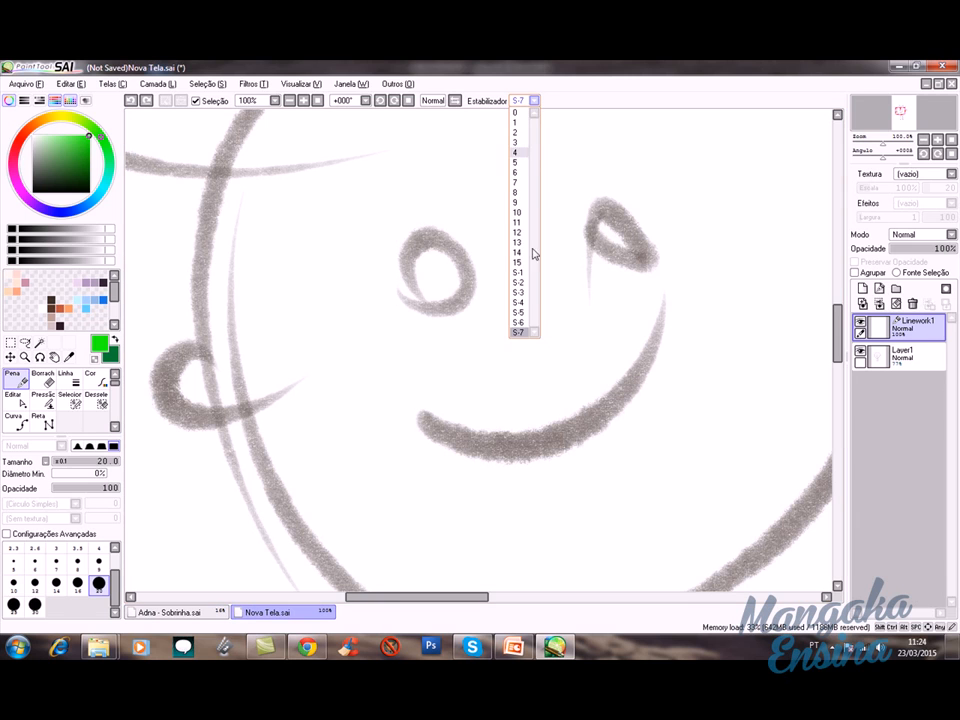
left_click(525, 332)
Step: Ink the outline of the left eye over the sketch in green, undoing unsuitable strokes, with a pen size of 44.2
mouse_move(414, 302)
left_mouse_down()
mouse_move(456, 240)
mouse_move(410, 245)
left_mouse_up()
key("ctrl+z")
mouse_move(400, 297)
left_mouse_down()
mouse_move(436, 320)
mouse_move(470, 310)
mouse_move(483, 278)
mouse_move(463, 238)
mouse_move(443, 227)
mouse_move(419, 230)
mouse_move(406, 252)
mouse_move(428, 290)
left_mouse_up()
key("ctrl+z")
left_click_drag(420, 349, 450, 367)
mouse_move(407, 306)
left_mouse_down()
mouse_move(454, 301)
mouse_move(454, 261)
mouse_move(436, 238)
mouse_move(420, 237)
mouse_move(410, 283)
mouse_move(447, 337)
mouse_move(420, 304)
mouse_move(446, 306)
mouse_move(460, 266)
mouse_move(447, 238)
mouse_move(426, 233)
mouse_move(407, 264)
left_mouse_up()
key("ctrl+z")
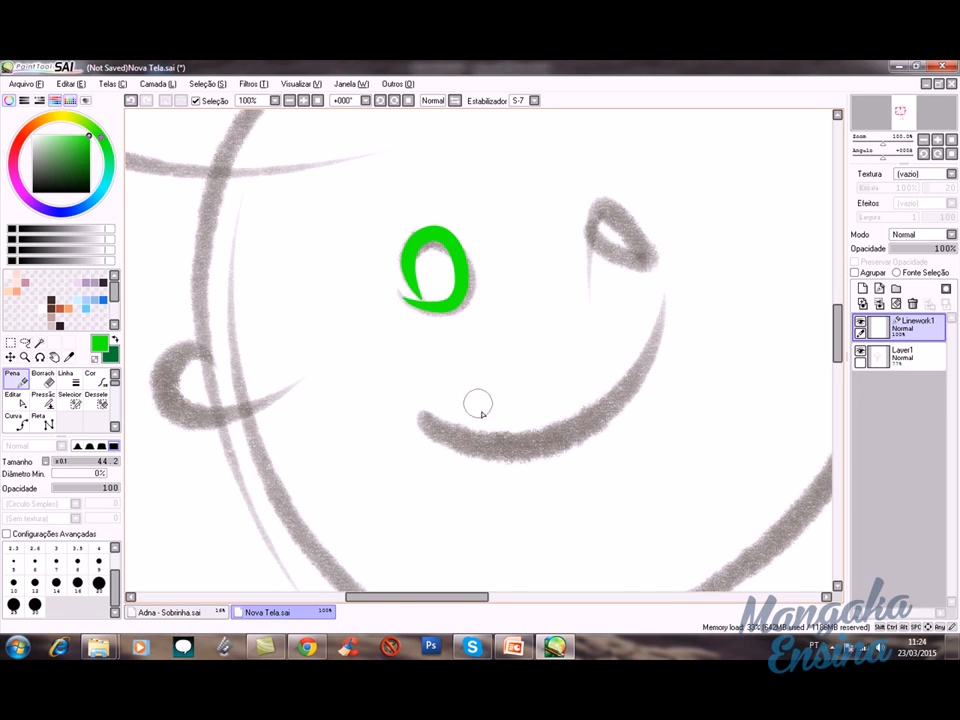
Step: Move the control points on the right side of the left eye's outline outward to follow the sketch
scroll(452, 279, "up", 3)
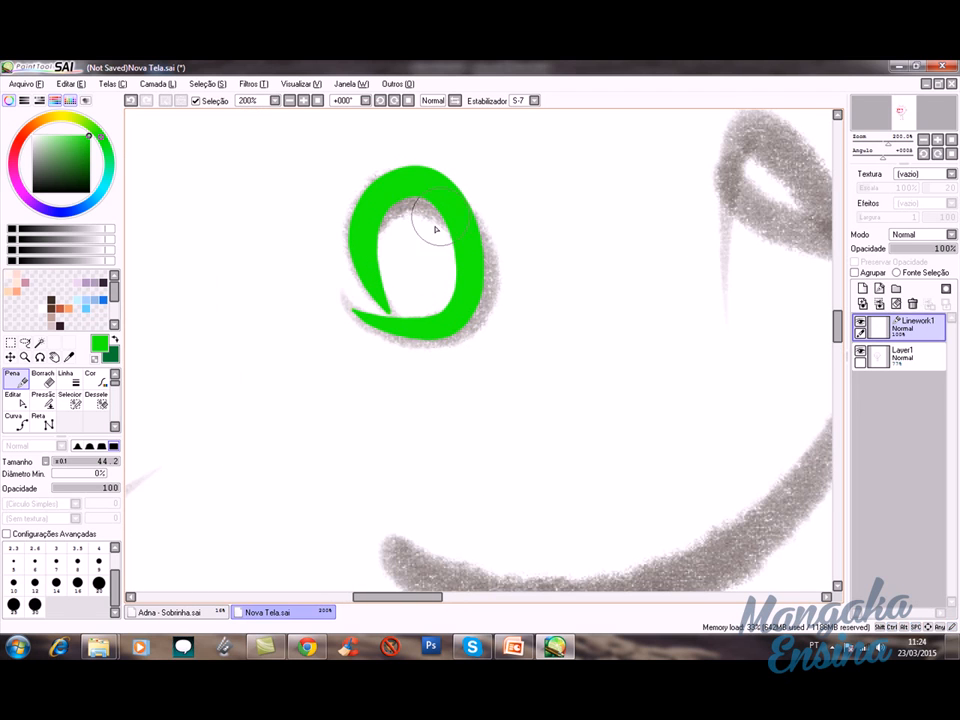
key("ctrl")
left_click_drag(469, 292, 475, 295)
left_click_drag(466, 239, 472, 241)
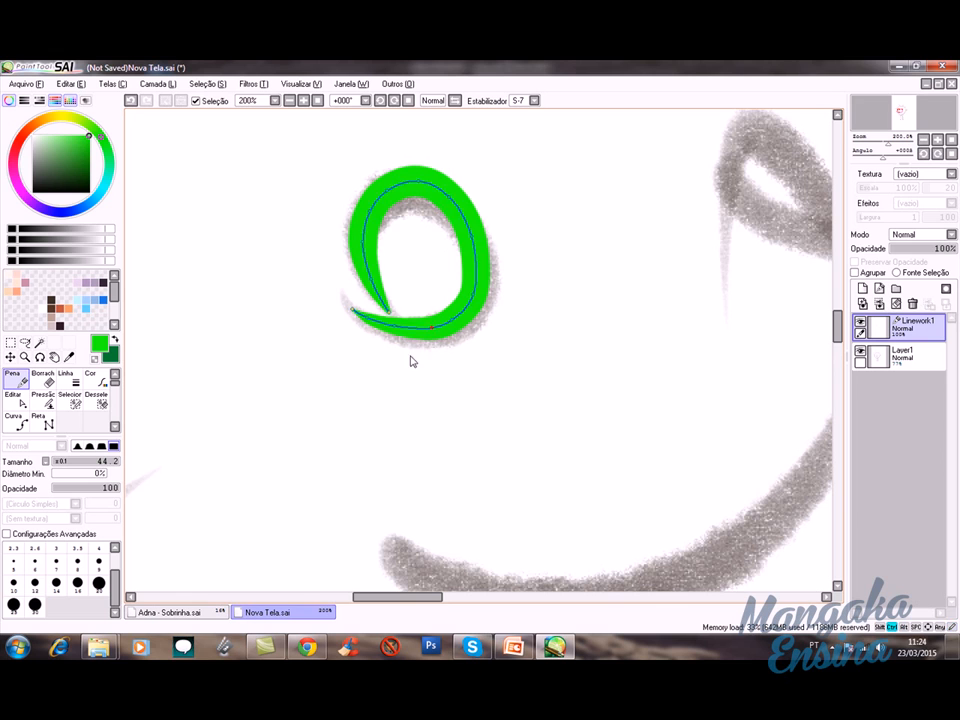
Step: Delete the control point at the lower right of the left eye's outline and pull the curve back outward there
left_click_drag(589, 286, 454, 336)
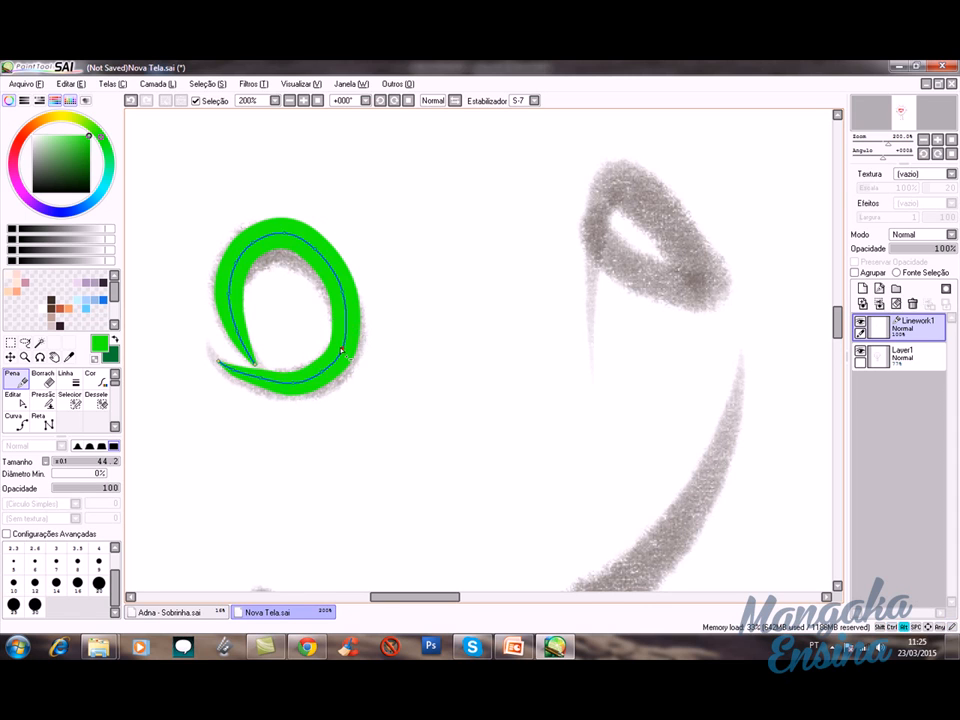
left_click(343, 350, "alt")
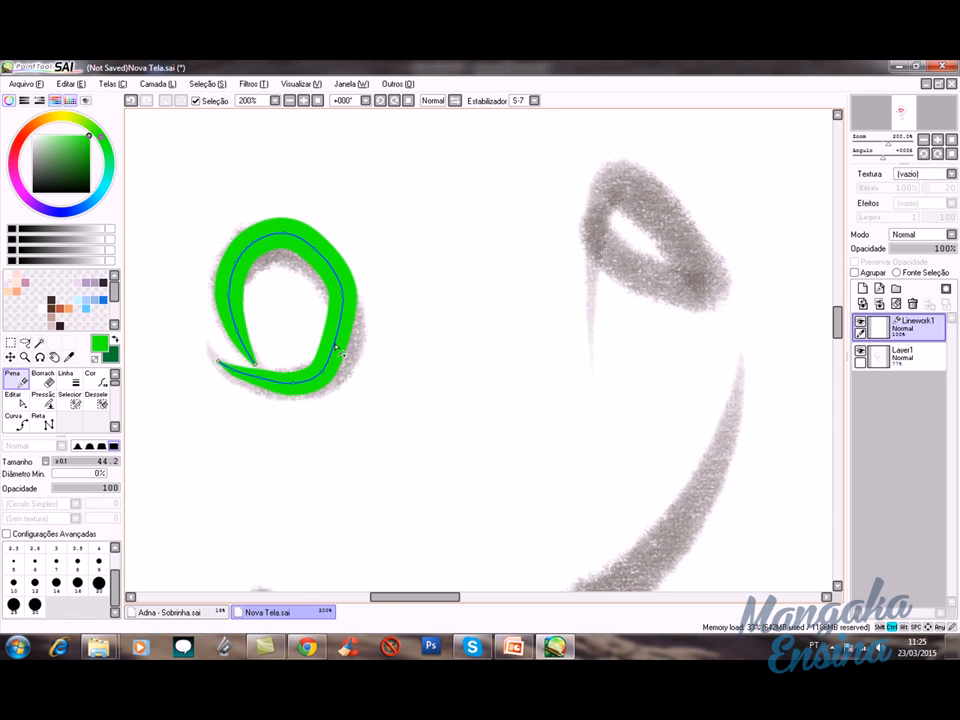
left_click_drag(337, 347, 345, 348)
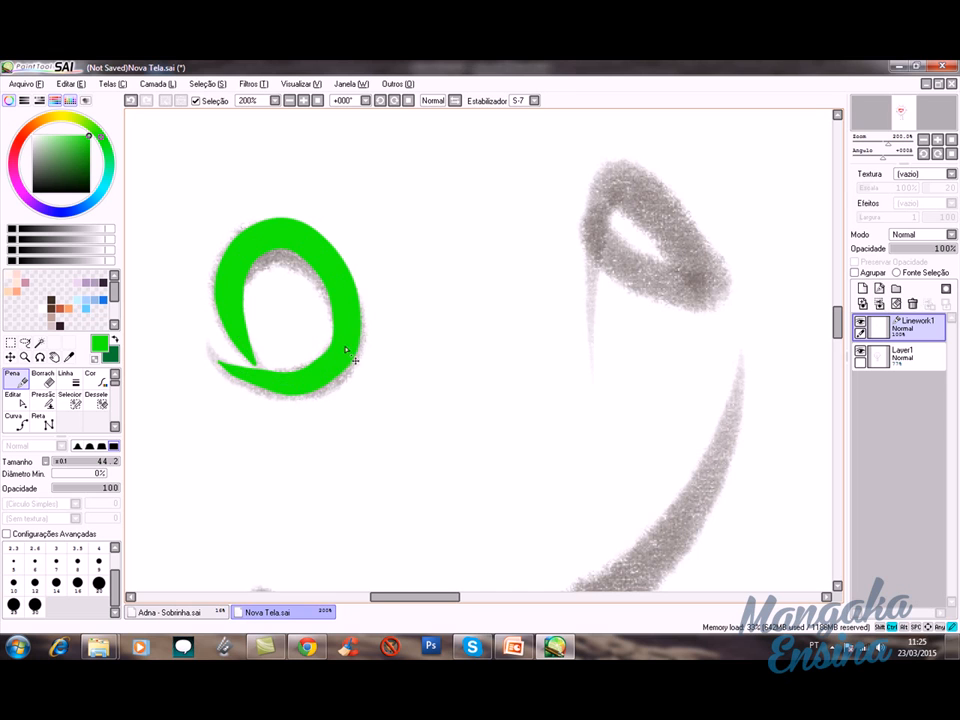
Step: Ink the right eye and the smile in green over the sketch, redoing the smile stroke once
left_click_drag(609, 291, 495, 350)
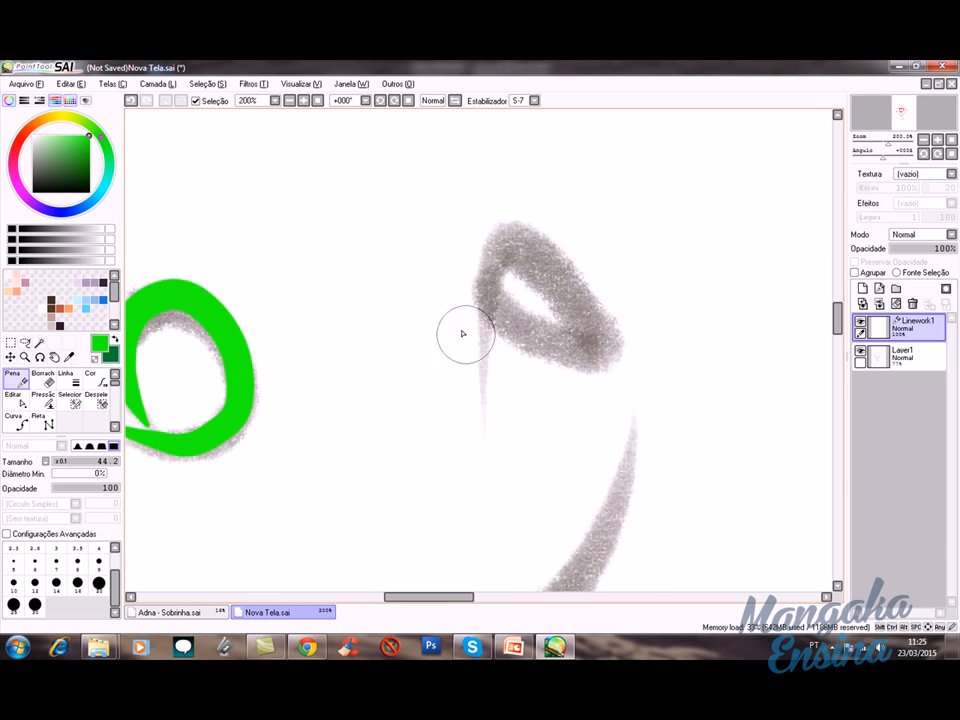
mouse_move(487, 412)
left_mouse_down()
mouse_move(476, 336)
mouse_move(491, 230)
mouse_move(526, 201)
mouse_move(581, 250)
mouse_move(609, 330)
mouse_move(600, 352)
mouse_move(559, 348)
mouse_move(518, 325)
left_mouse_up()
scroll(531, 431, "down", 4)
mouse_move(508, 446)
left_mouse_down()
mouse_move(508, 343)
mouse_move(497, 360)
mouse_move(540, 378)
mouse_move(606, 332)
mouse_move(608, 285)
left_mouse_up()
key("ctrl+z")
mouse_move(489, 366)
left_mouse_down()
mouse_move(546, 380)
mouse_move(602, 342)
mouse_move(604, 303)
left_mouse_up()
left_click(546, 403, "ctrl+alt")
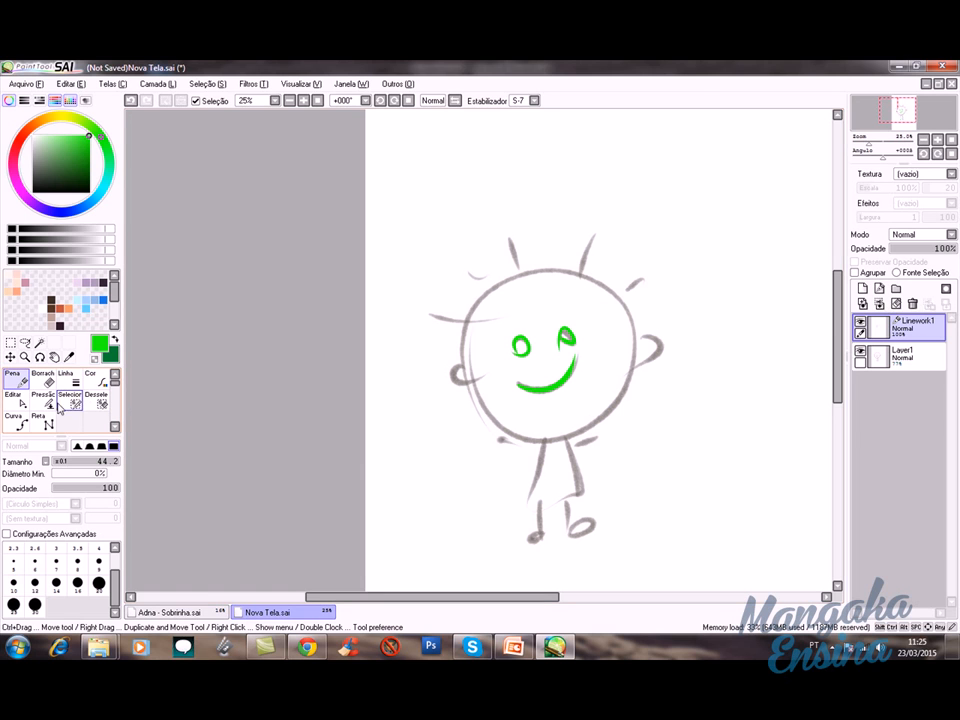
Step: Ink the left ear in green over the sketch with a pen size of 59.8
left_click(540, 378, "ctrl")
left_click(540, 378, "ctrl")
mouse_move(376, 352)
left_mouse_down()
mouse_move(482, 357)
mouse_move(439, 370)
mouse_move(434, 397)
mouse_move(462, 396)
mouse_move(500, 372)
left_mouse_up()
left_click(428, 418, "ctrl")
left_click_drag(430, 419, 456, 428)
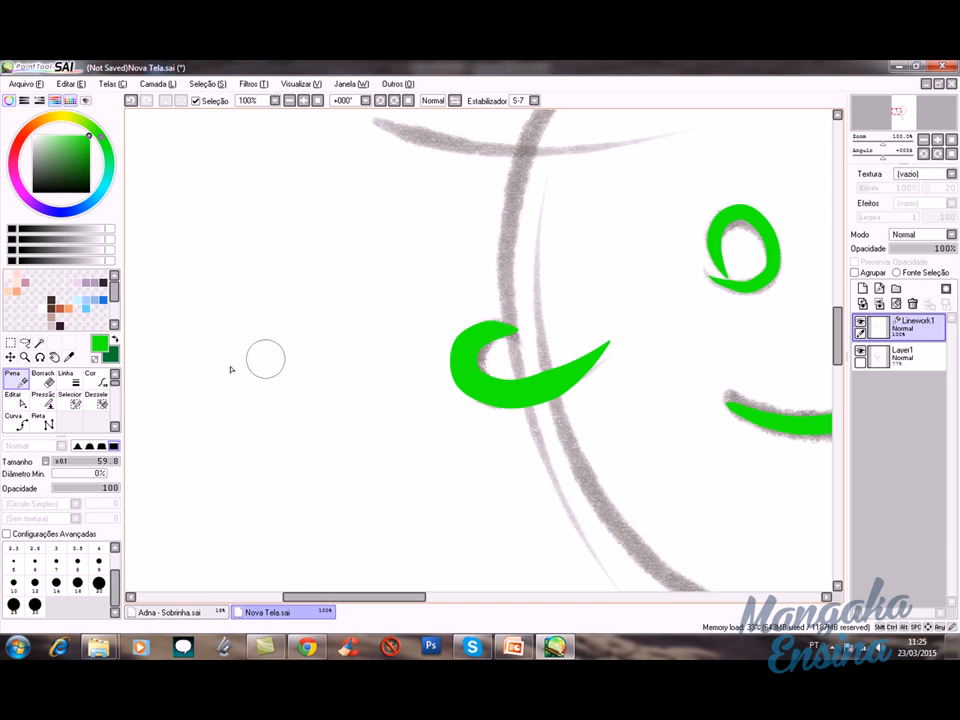
Step: Adjust the line pressure at control points along the left ear's lower curve and tip, and reposition the tip
left_click(46, 404)
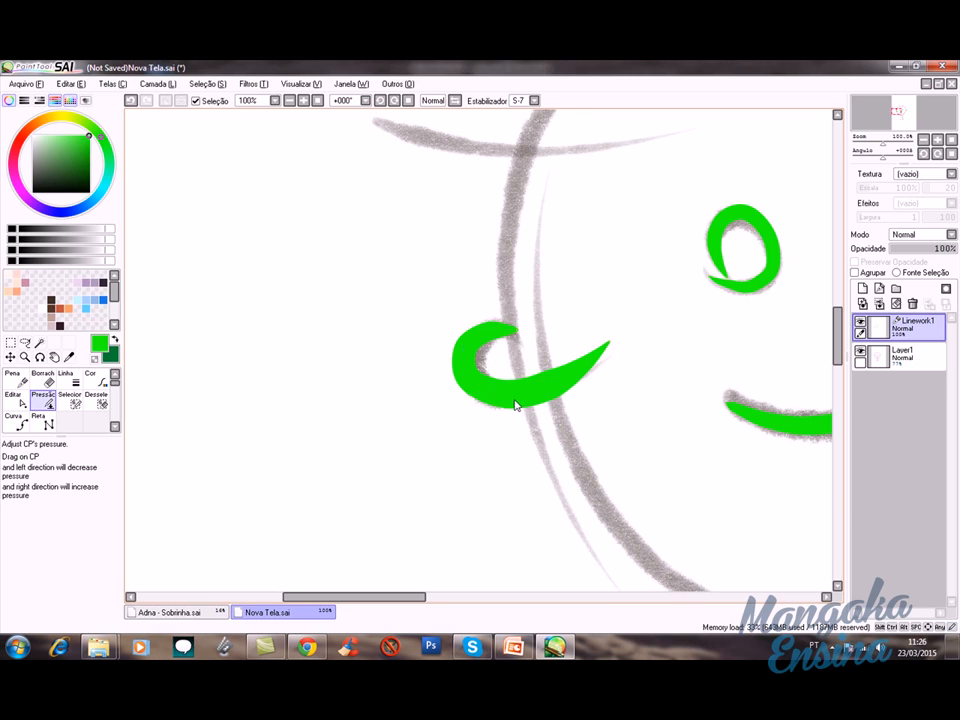
left_click_drag(507, 396, 540, 386)
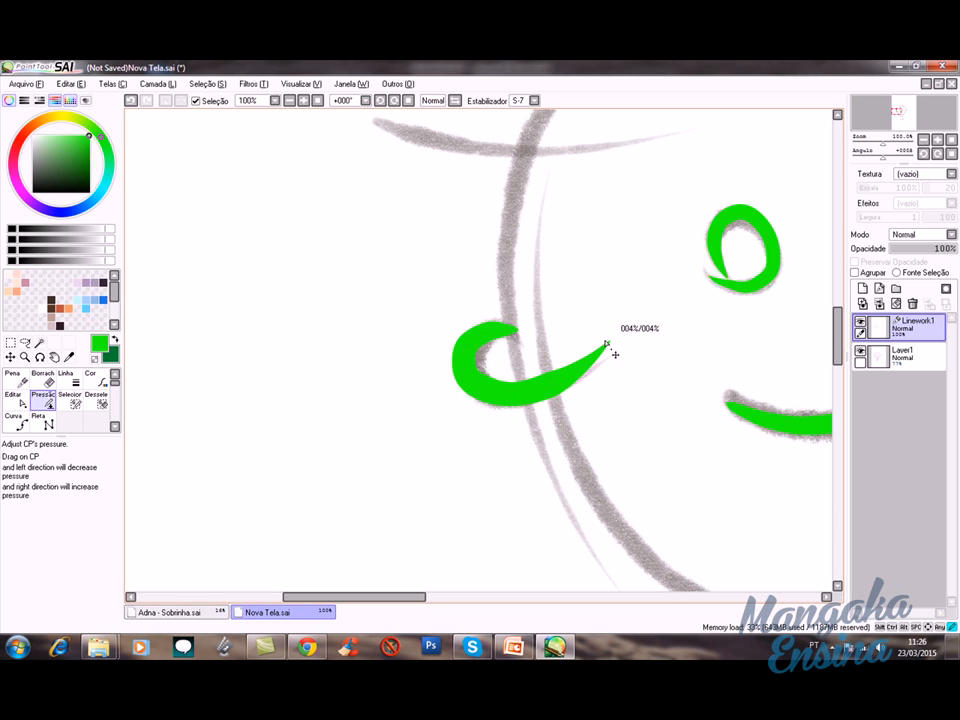
left_click_drag(609, 345, 589, 378)
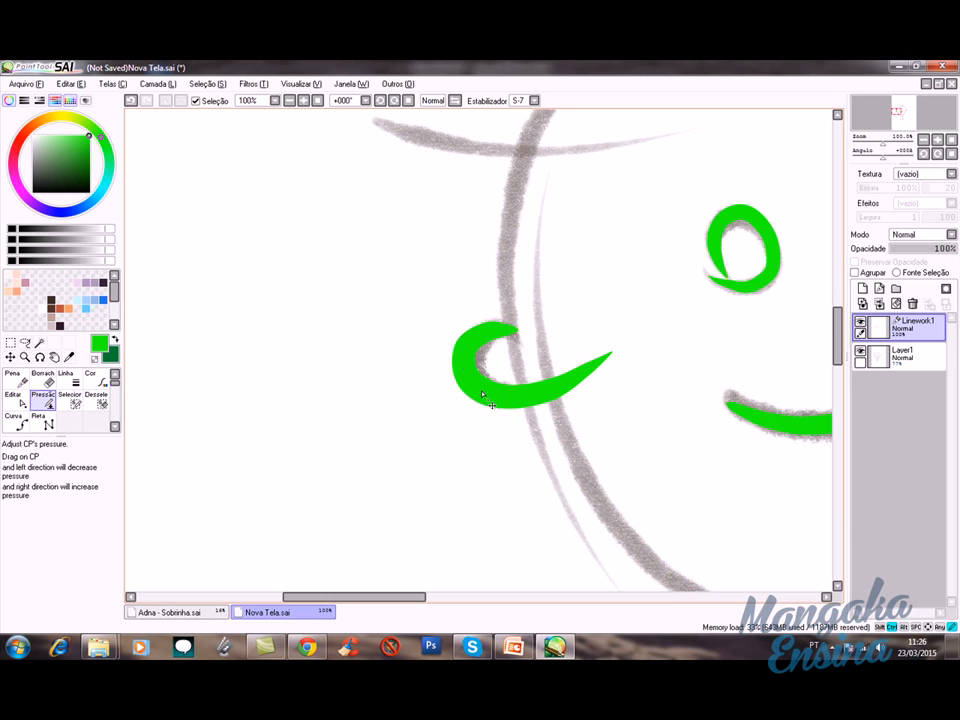
Step: Duplicate the Linework1 layer
scroll(553, 407, "down", 4)
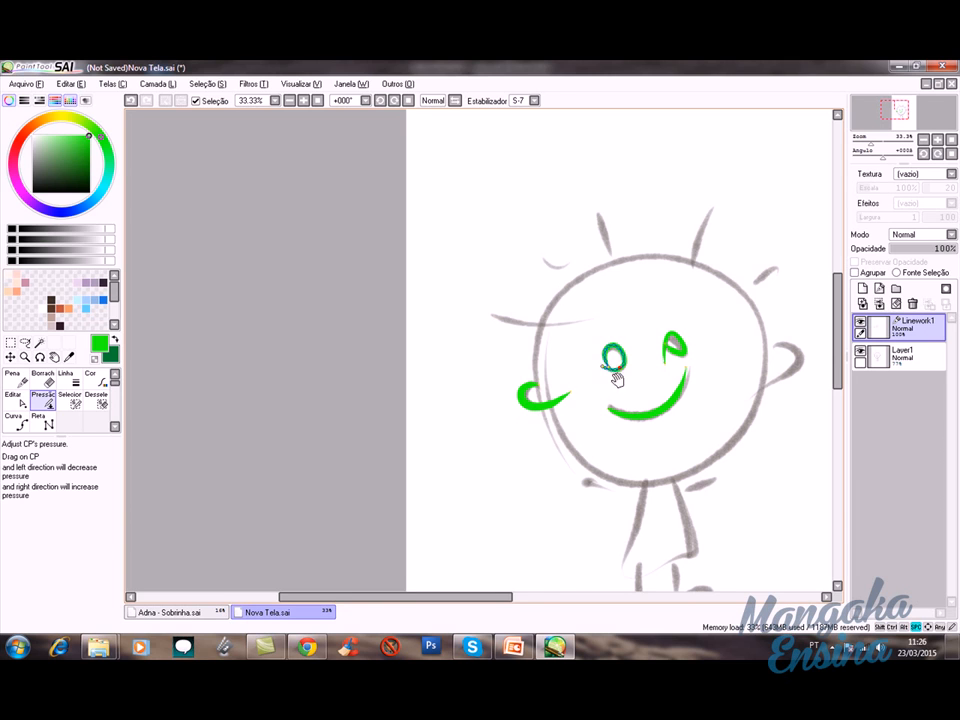
left_click_drag(614, 362, 519, 371)
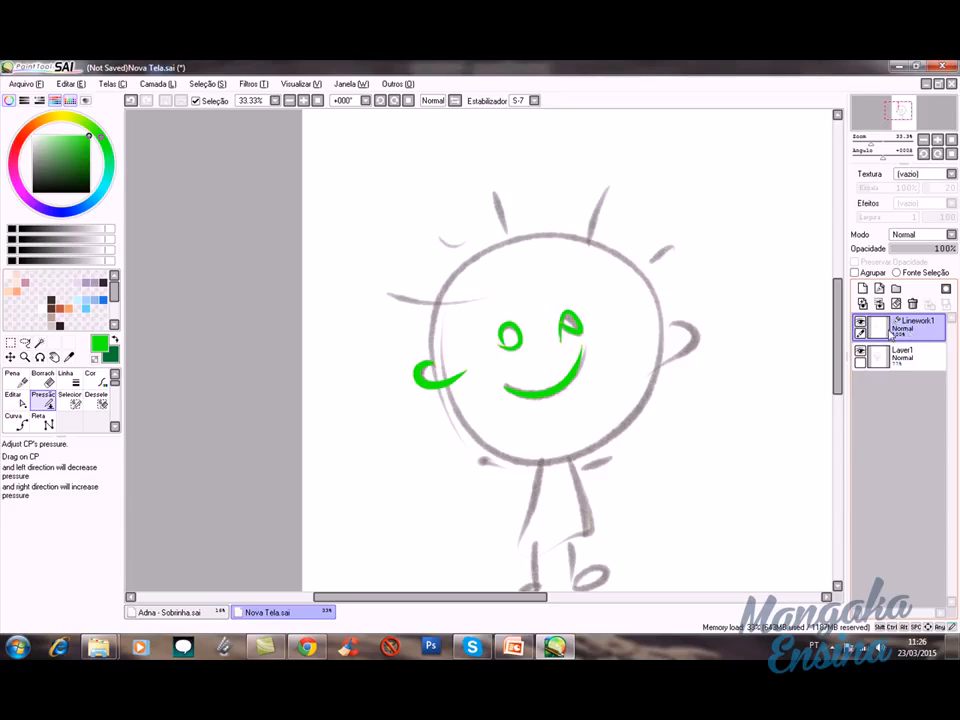
left_click(164, 84)
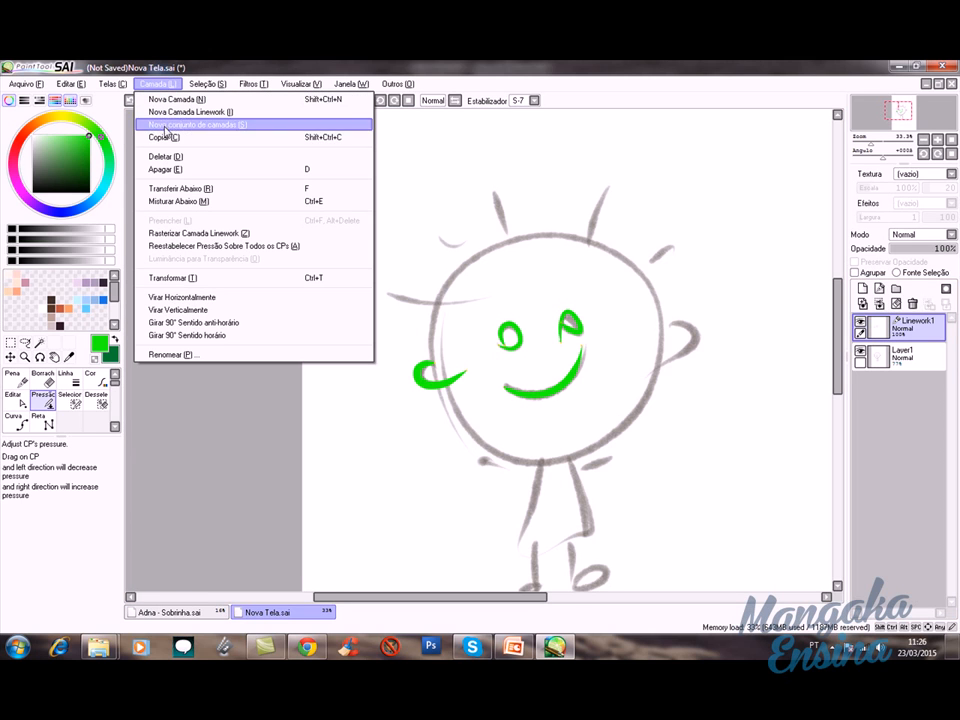
left_click(331, 146)
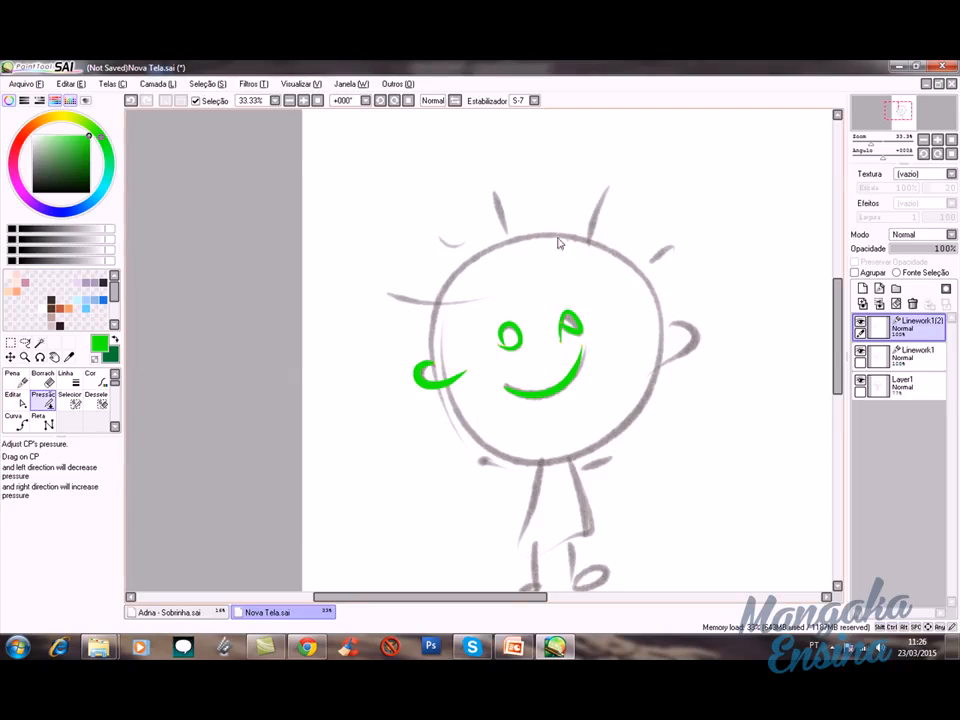
Step: Hide the original Linework1 layer and rasterize its copy, Linework1(2)
left_click(861, 351)
left_click(172, 85)
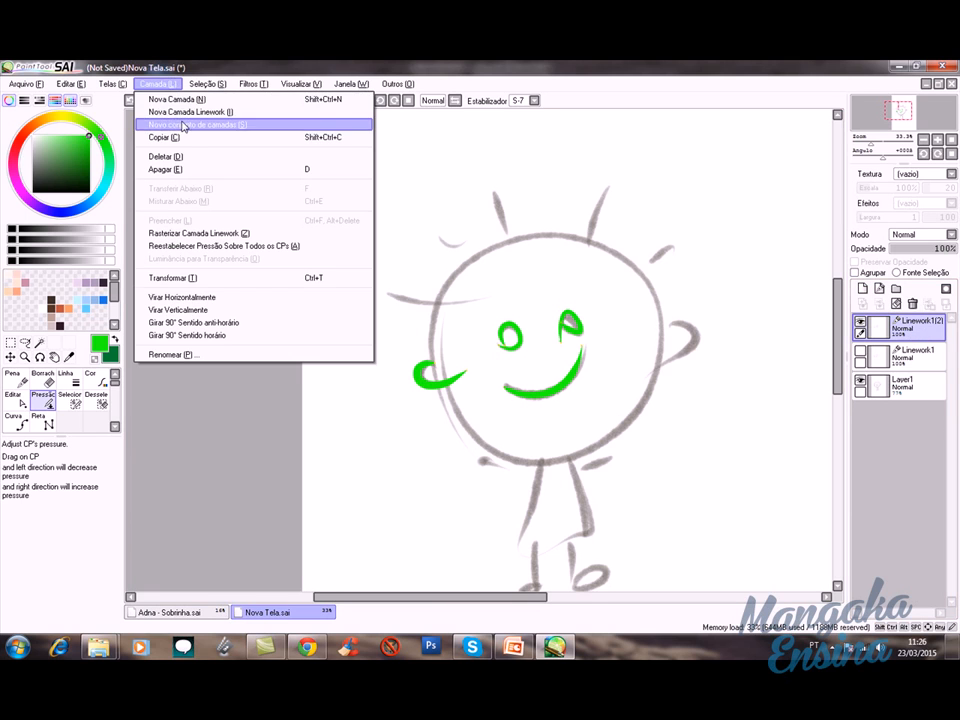
left_click(242, 242)
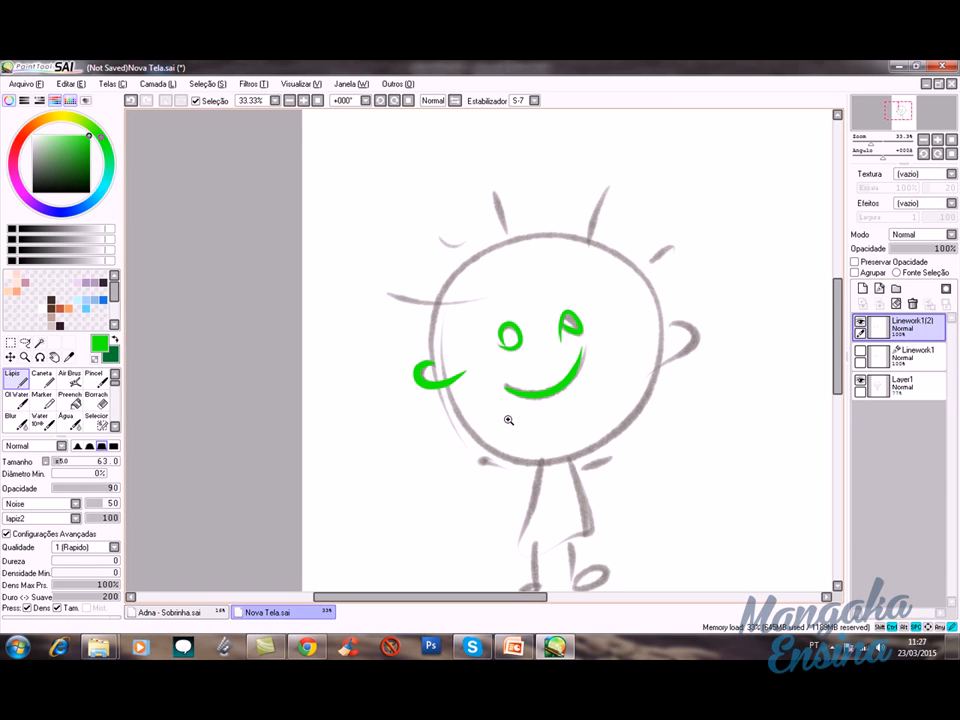
Step: Choose orange and try bucket-filling the left eye with Transparencia (Vago) detection, undoing each fill
scroll(497, 381, "up", 4)
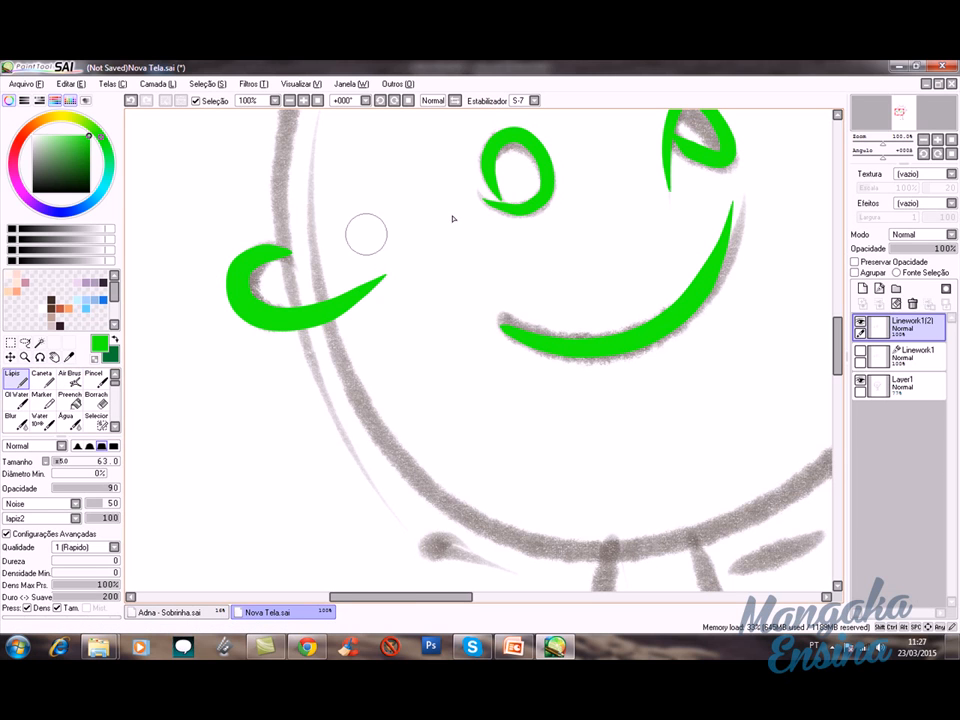
left_click_drag(589, 246, 499, 317)
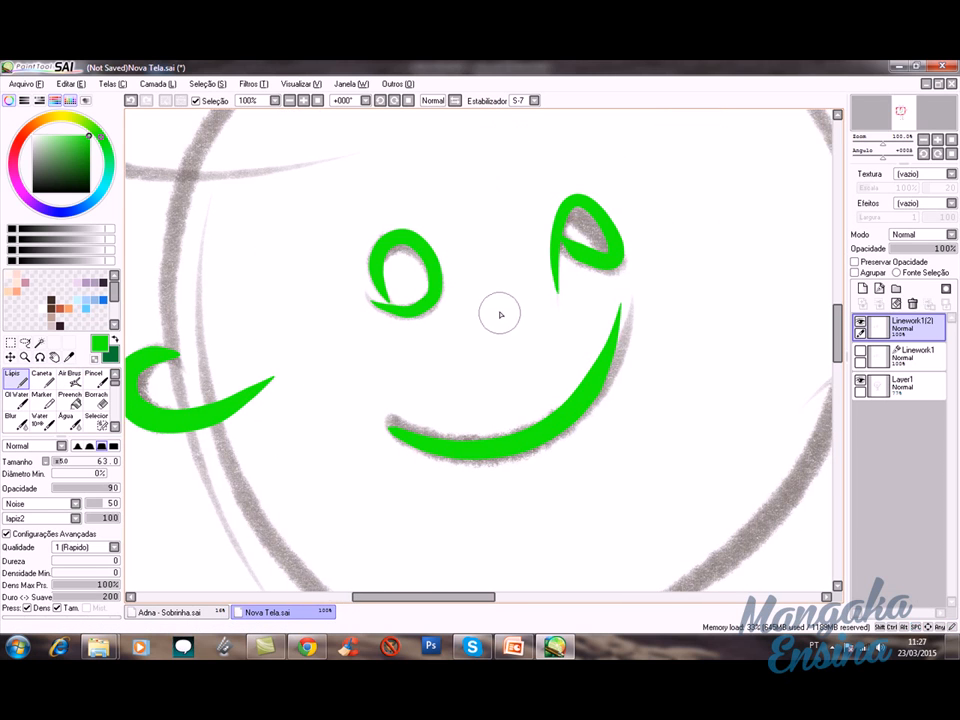
left_click(42, 124)
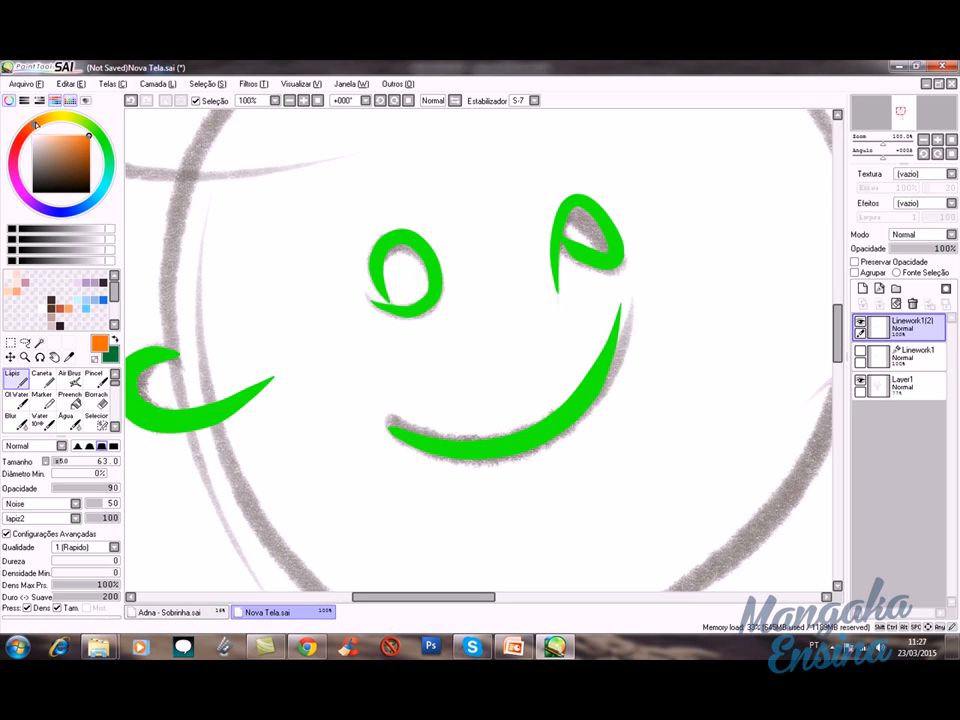
left_click(70, 400)
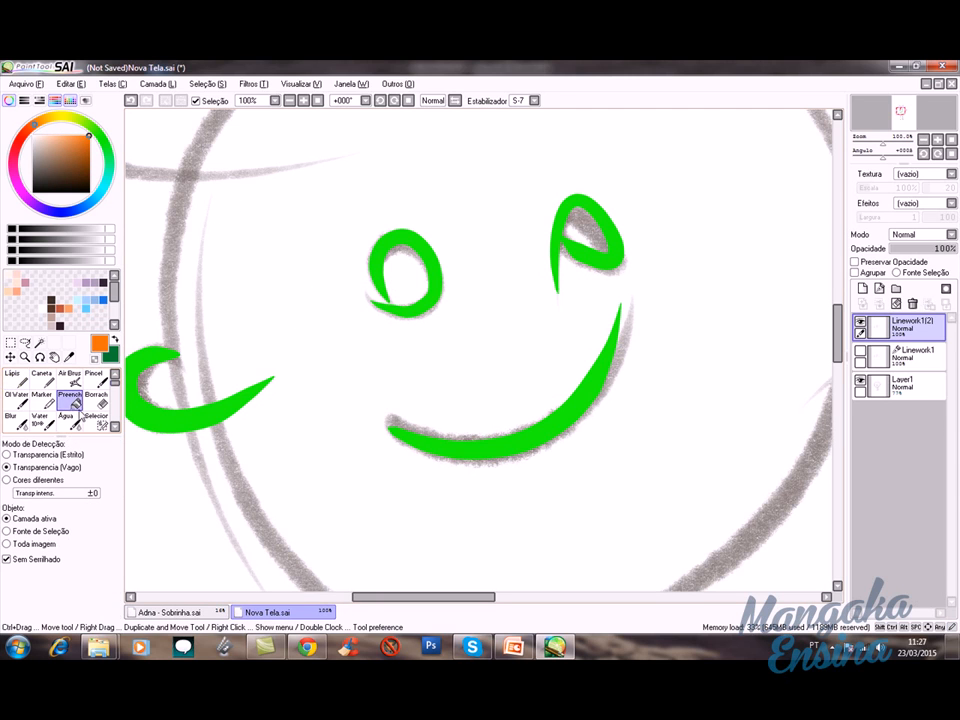
left_click(409, 281)
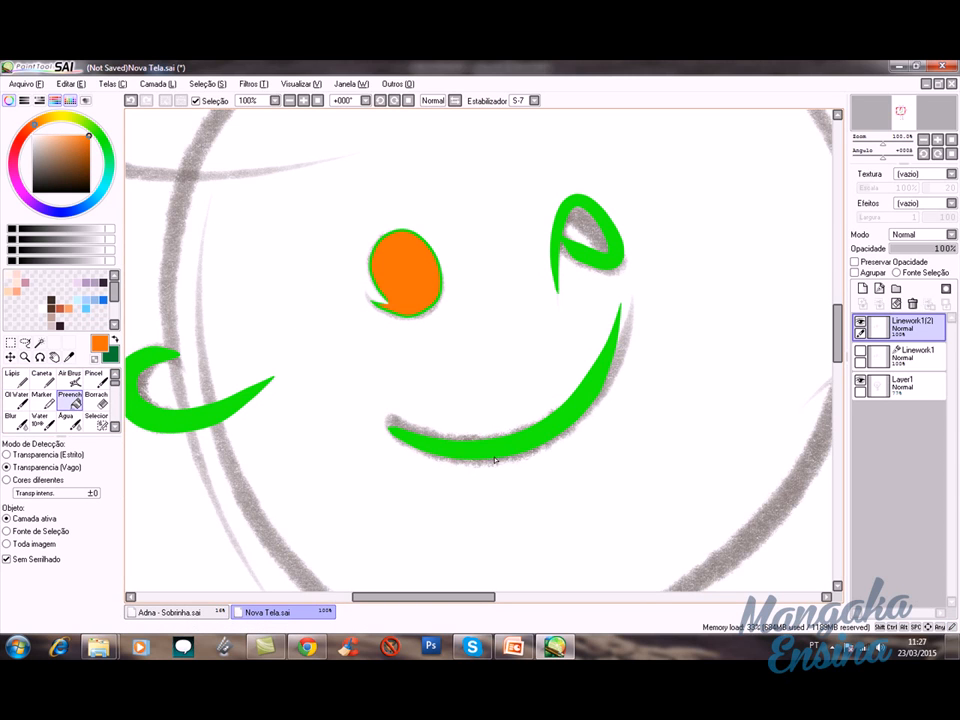
key("ctrl+z")
left_click(411, 281)
key("ctrl+z")
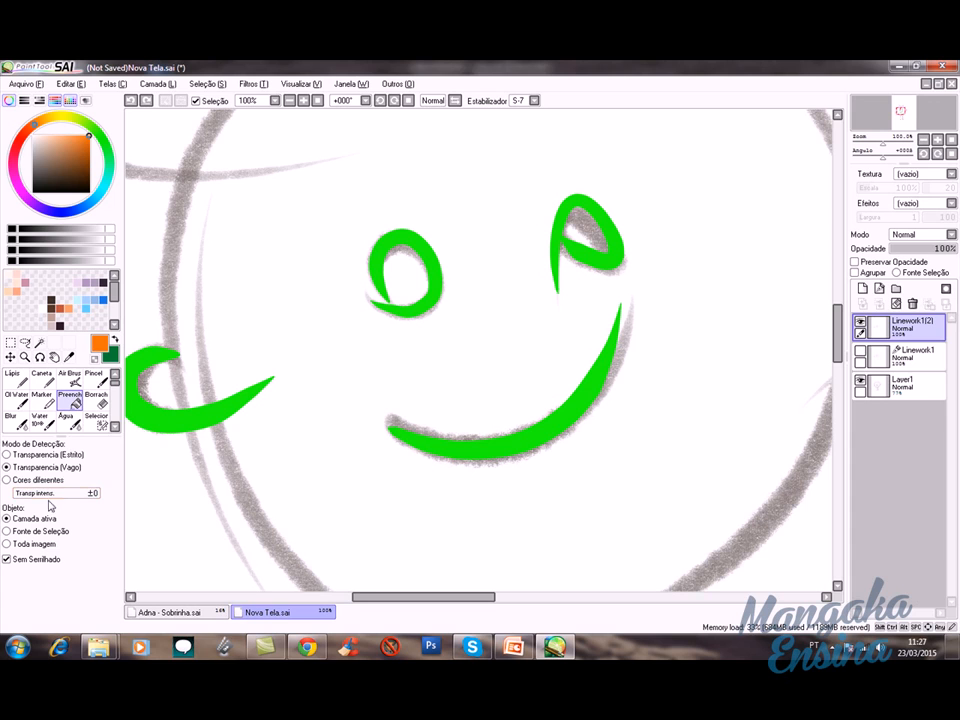
Step: Try filling the left eye with orange using Transparencia (Estrito) detection, and undo the fills
left_click(18, 456)
left_click(405, 268)
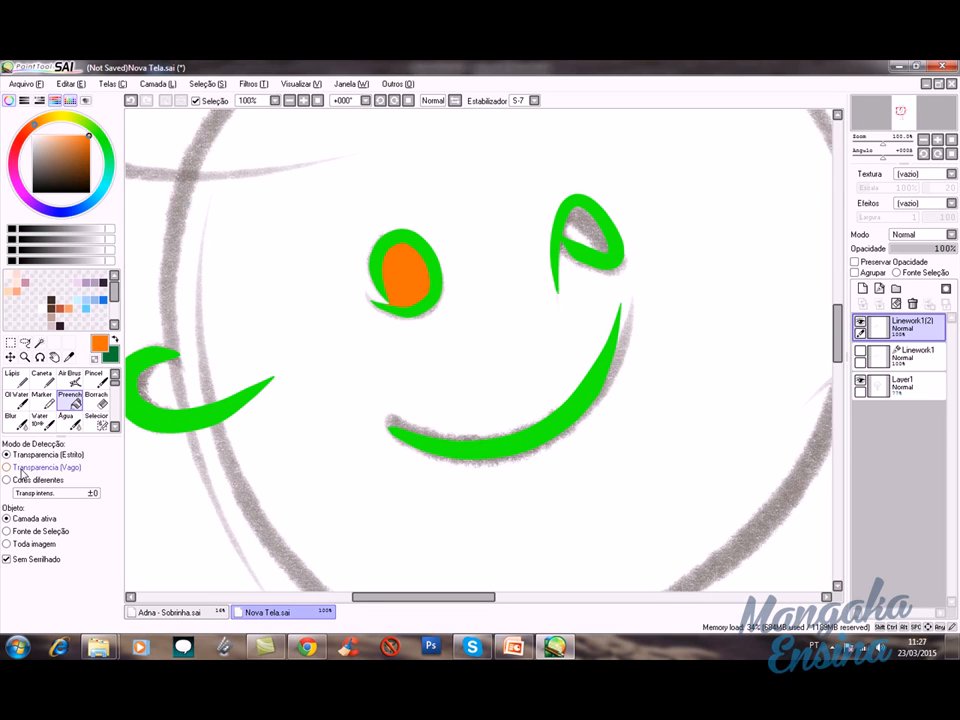
key("ctrl+z")
left_click(420, 285)
key("ctrl+z")
Step: Try the orange fill on the left eye again with Transparencia (Vago) detection for comparison, and undo it
left_click(8, 467)
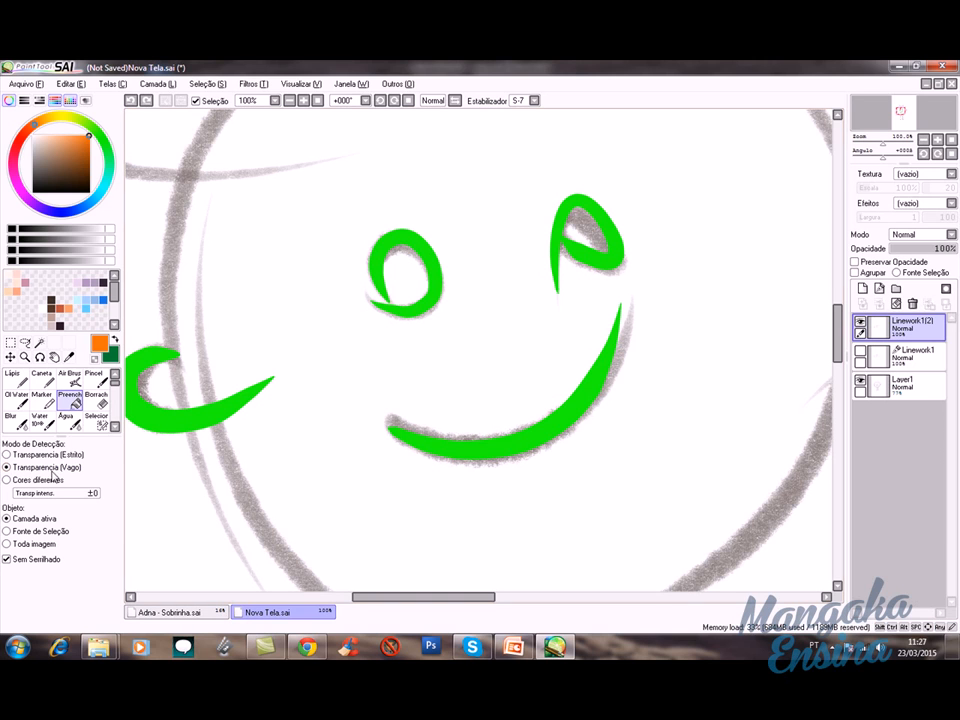
left_click(432, 292)
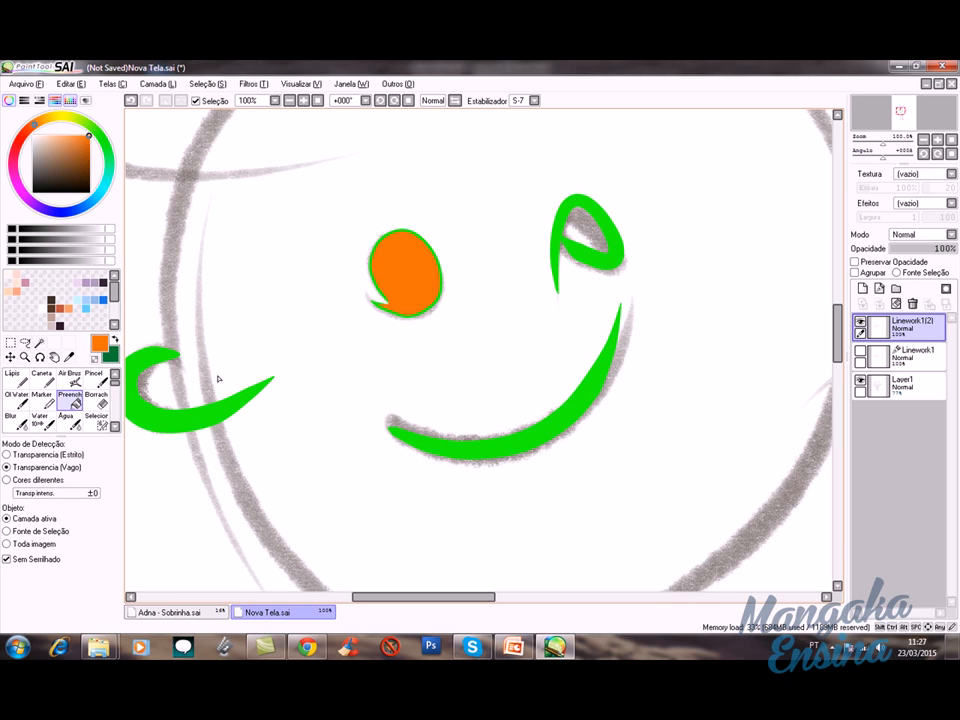
left_click(7, 455)
key("ctrl+z")
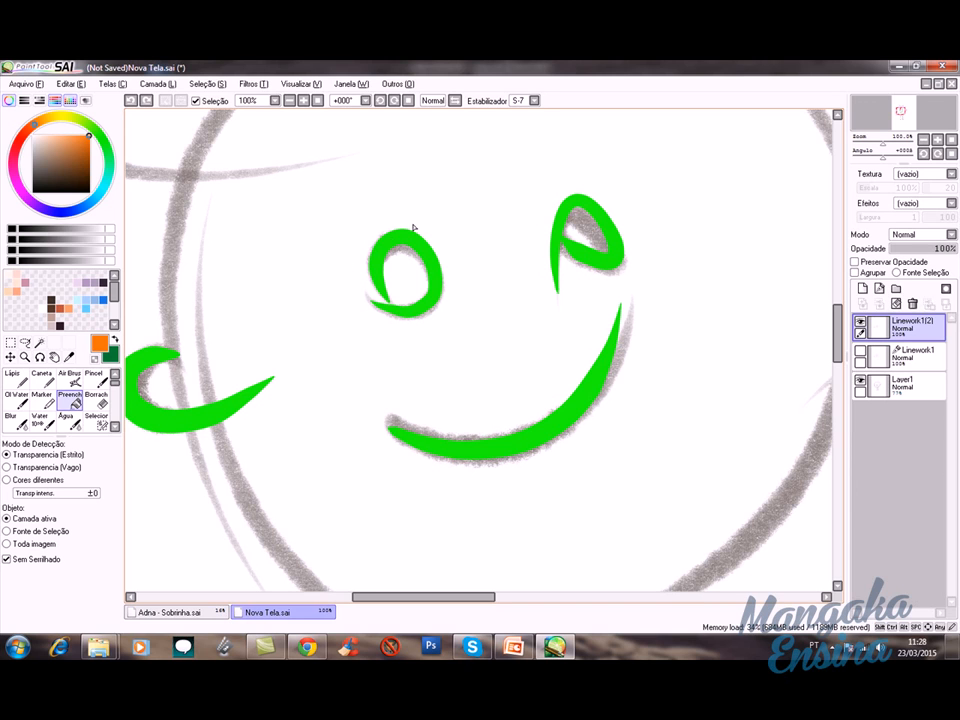
Step: Fill the inside of the left eye with orange using Cores diferentes detection
left_click(7, 480)
left_click(411, 296)
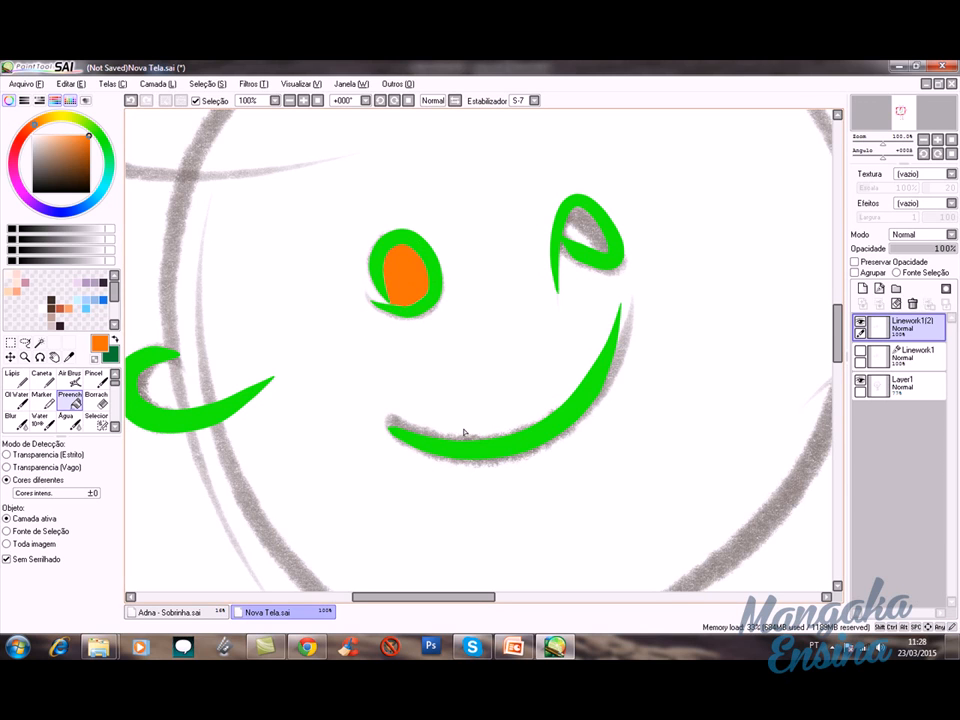
Step: Undo the orange fill in the left eye and set the bucket's detection mode to Transparencia (Estrito)
key("ctrl+z")
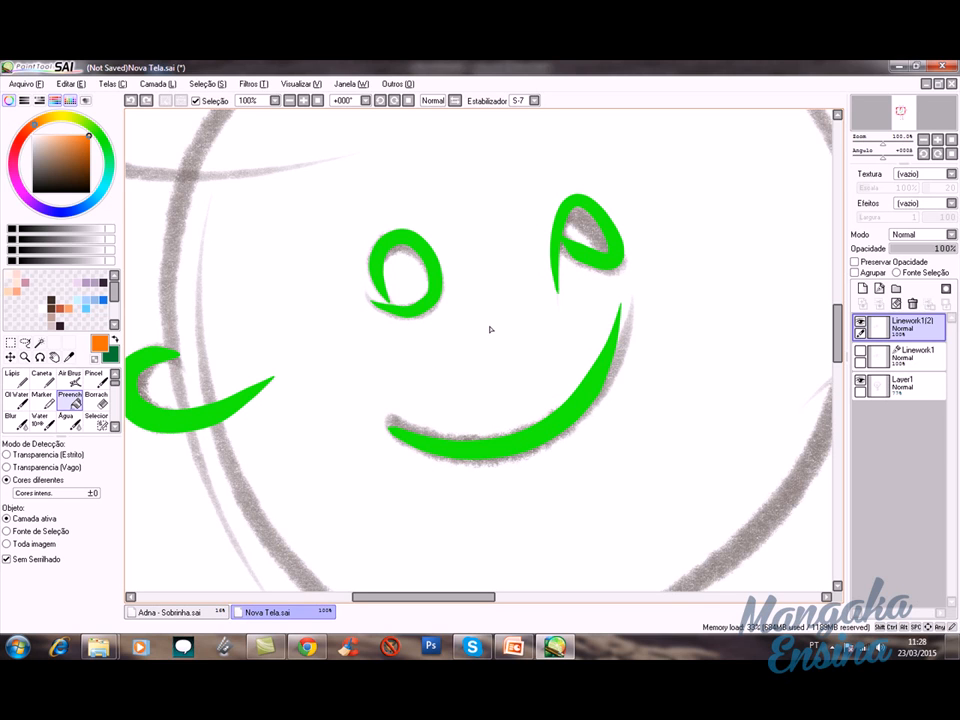
left_click(38, 454)
Step: Show the Linework1 layer in place of its rasterized copy Linework1(2), and delete both layers, keeping only the sketch on Layer1
left_click(917, 362)
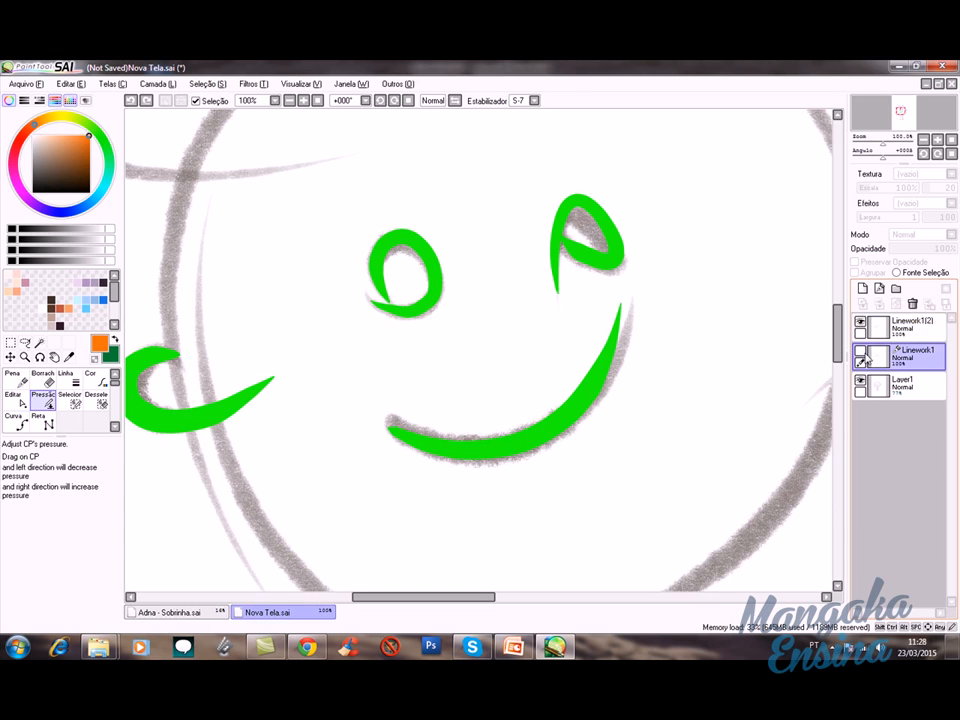
left_click(860, 322)
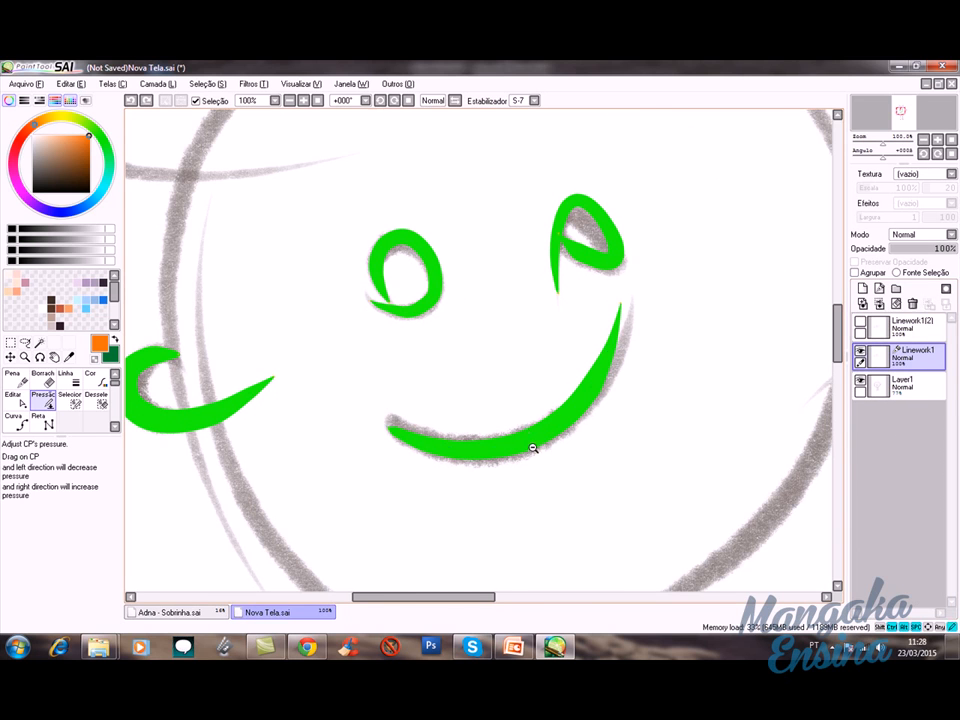
scroll(520, 435, "down", 3)
mouse_move(538, 467)
left_mouse_down()
mouse_move(508, 341)
mouse_move(529, 406)
mouse_move(533, 351)
left_mouse_up()
left_click_drag(527, 262, 539, 398)
scroll(538, 398, "down", 1)
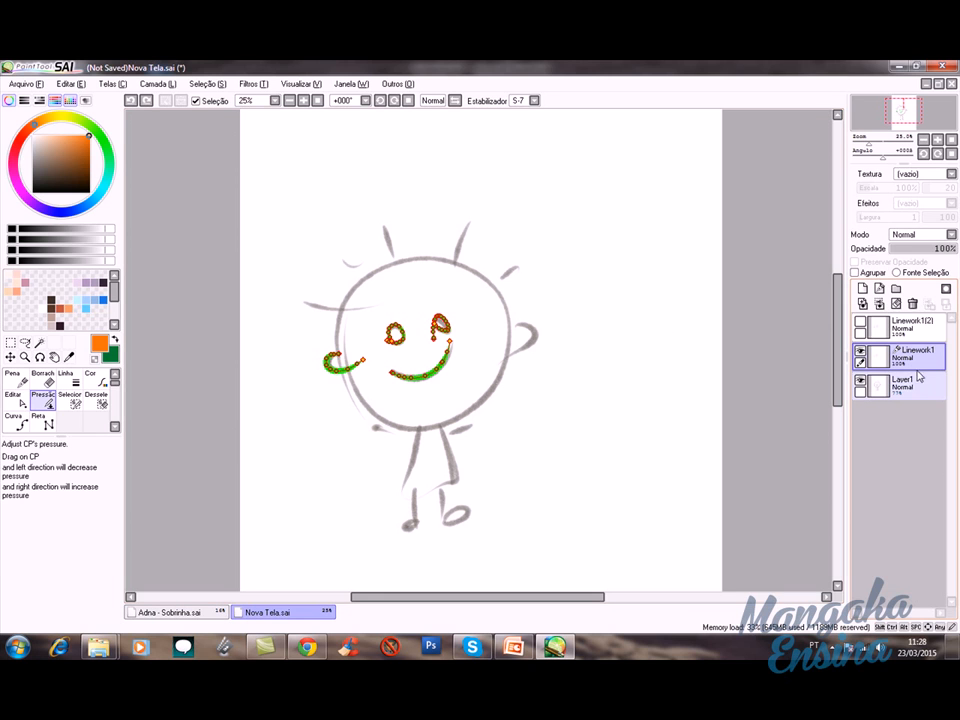
key("ctrl+e")
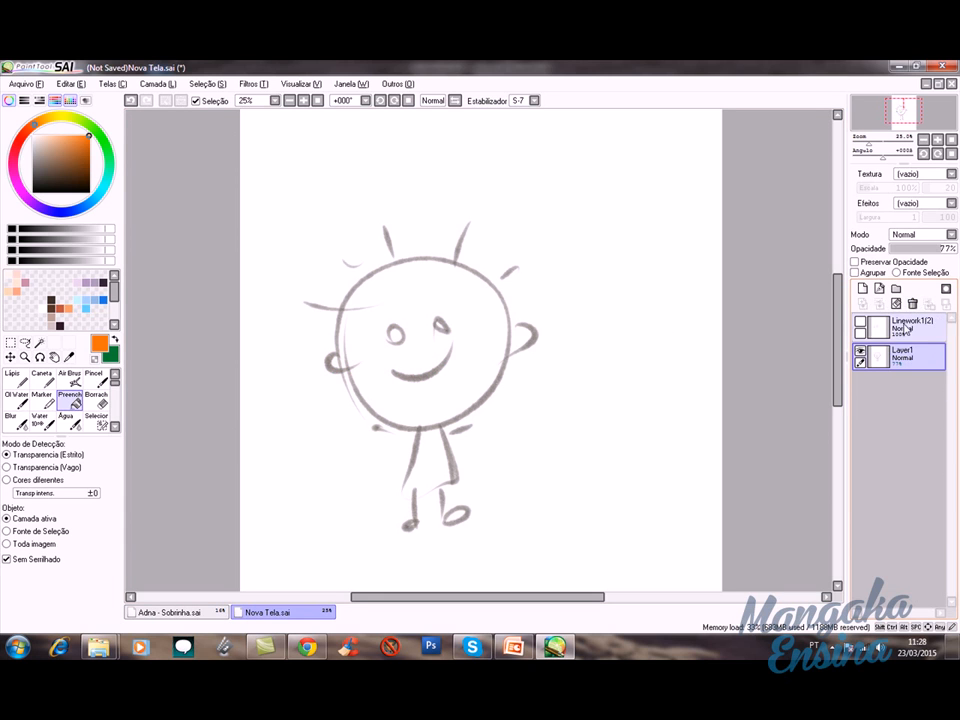
left_click(903, 328)
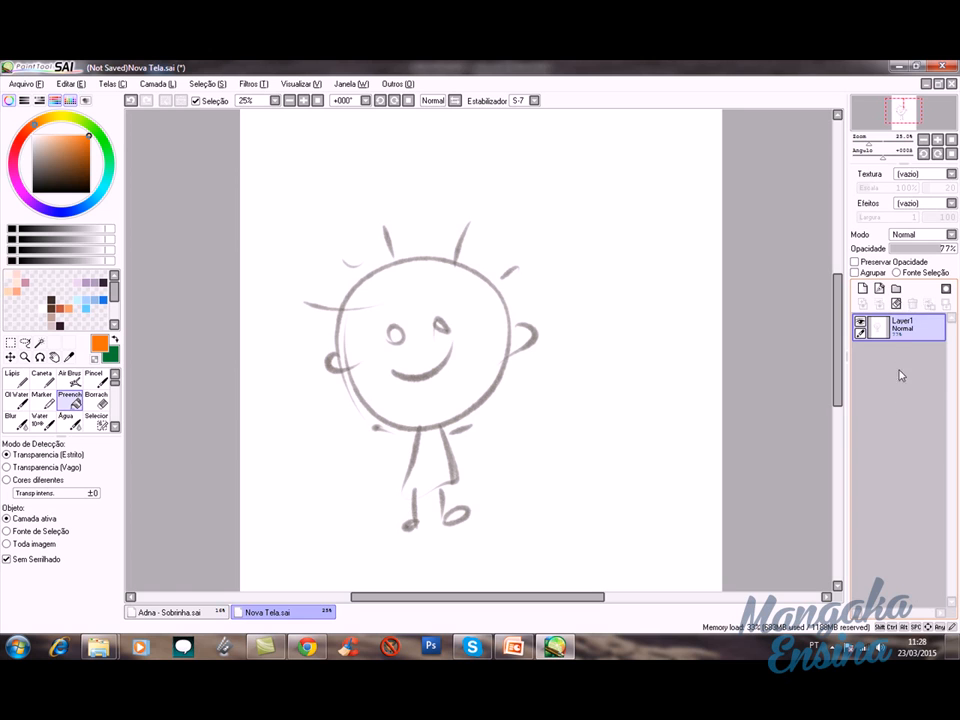
Step: Move the sketch on Layer1 slightly to the right and up with the Move tool, centring it horizontally on the page
left_click(516, 423, "ctrl+alt")
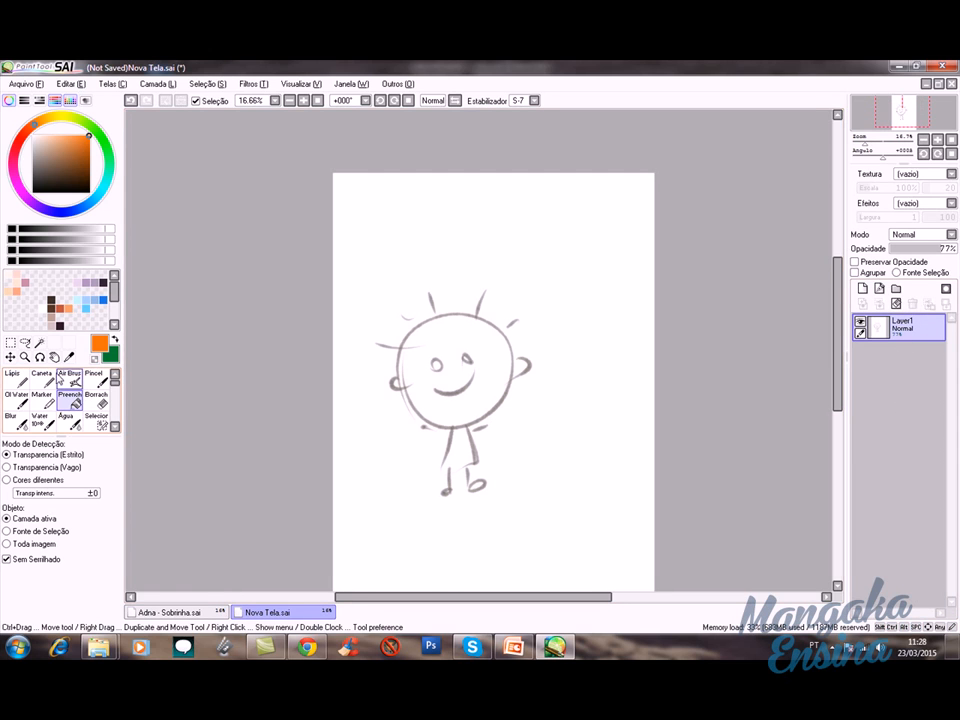
left_click(10, 357)
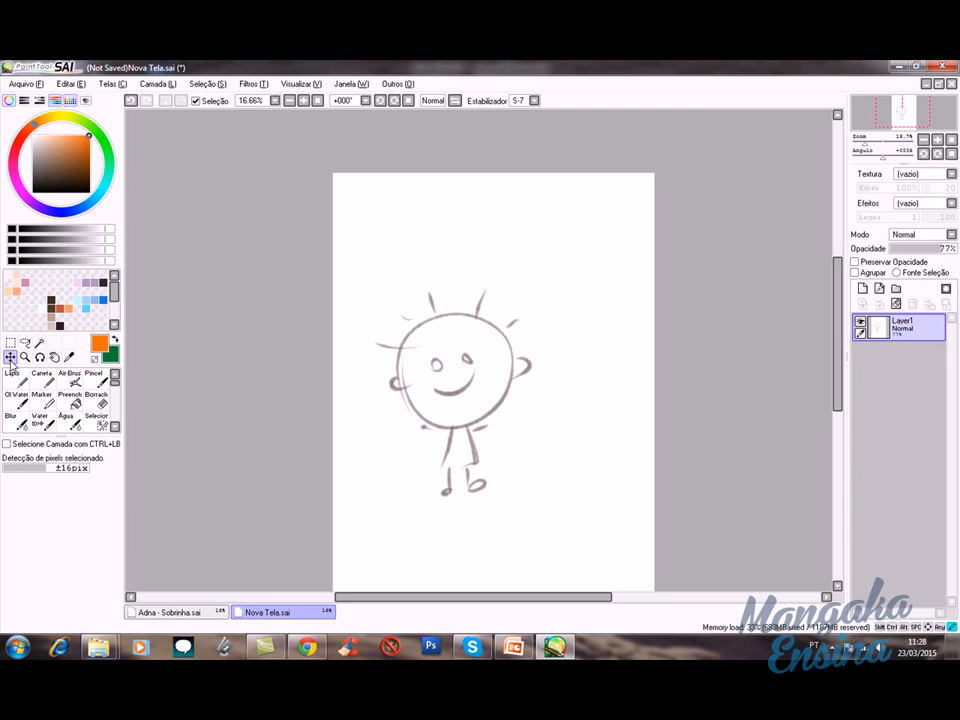
mouse_move(456, 452)
left_mouse_down()
mouse_move(495, 460)
mouse_move(491, 434)
left_mouse_up()
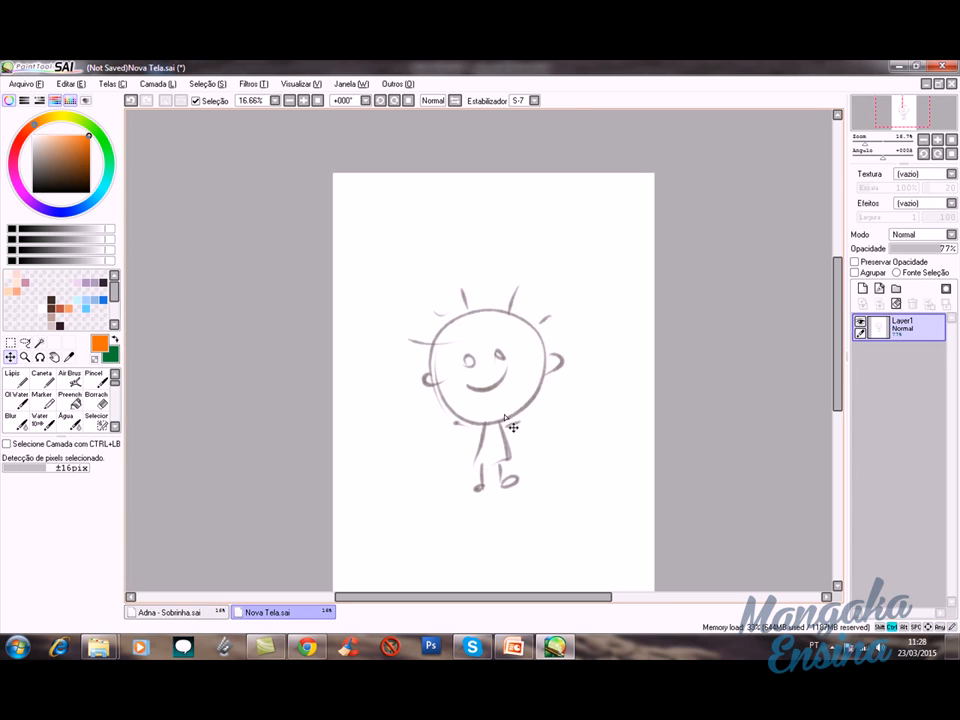
key("ctrl+t")
key("Return")
Step: Look through the settings of the Água, Blur, Water, Acrylic and Paper brushes
scroll(100, 402, "down", 1)
left_click(70, 410)
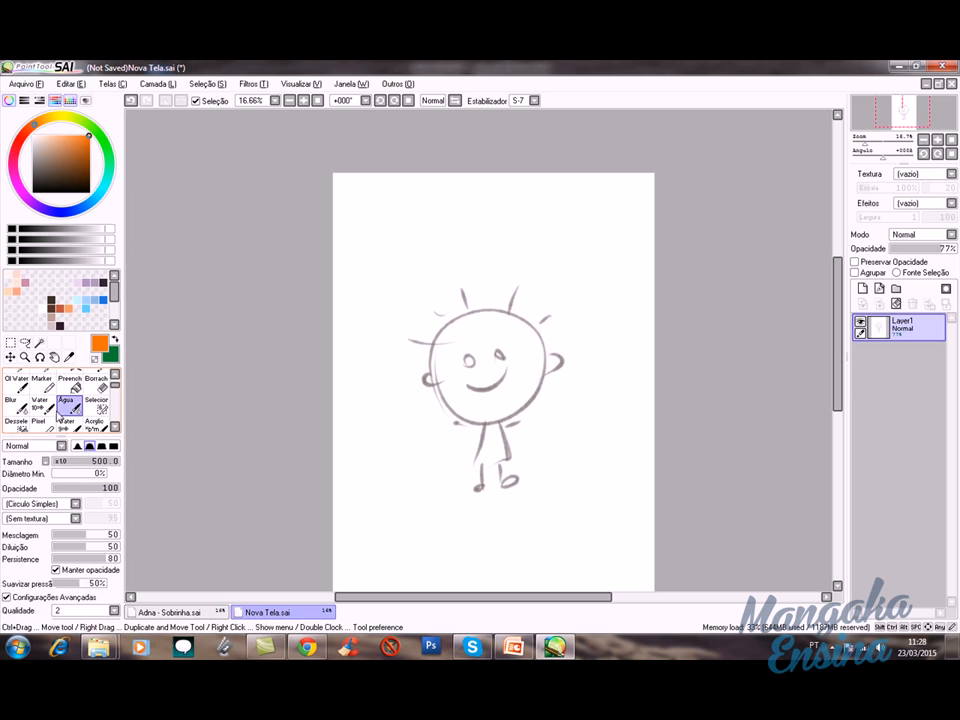
left_click(22, 406)
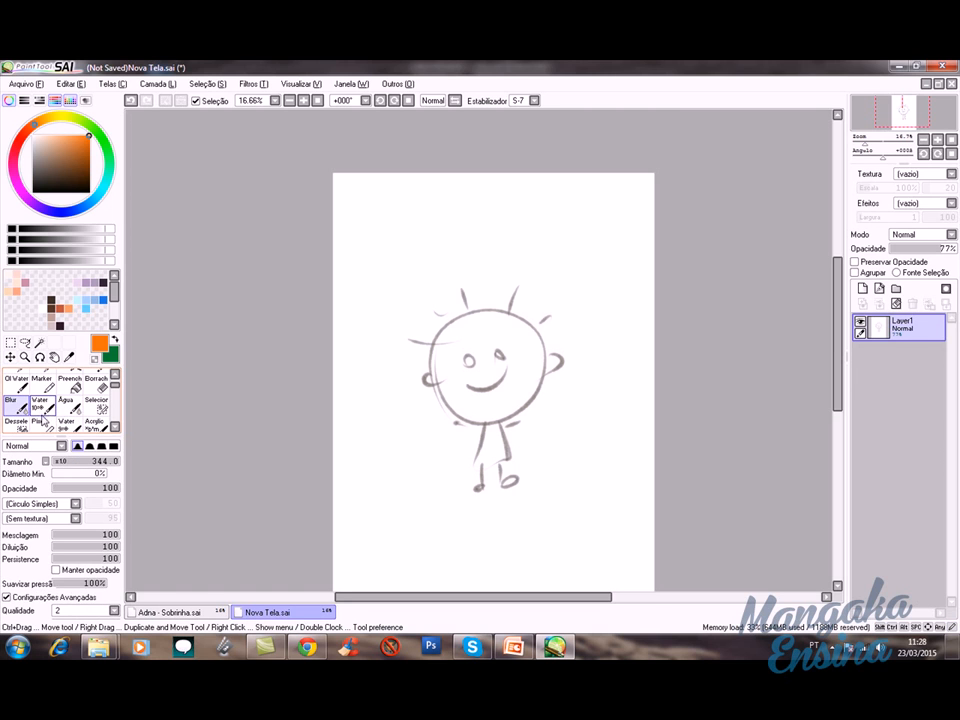
left_click(40, 405)
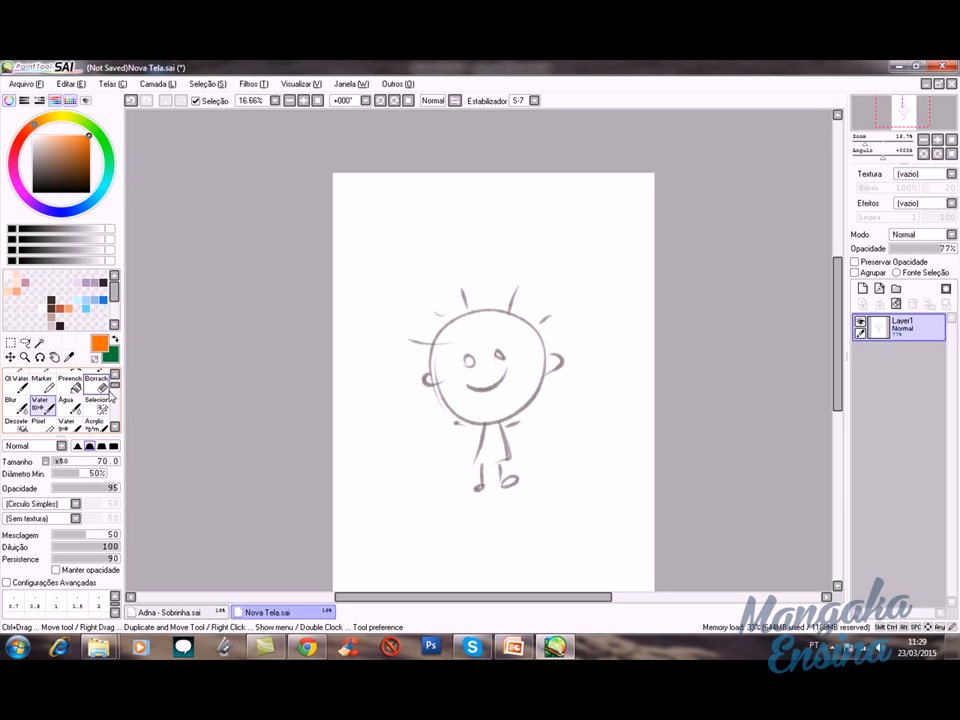
scroll(81, 406, "down", 1)
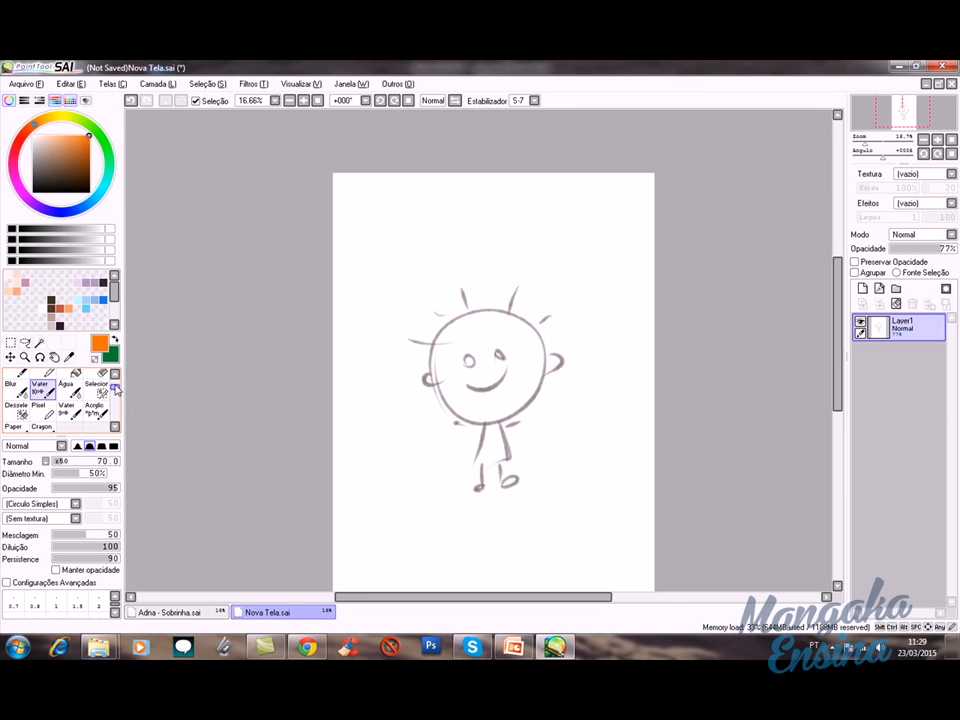
left_click(114, 427)
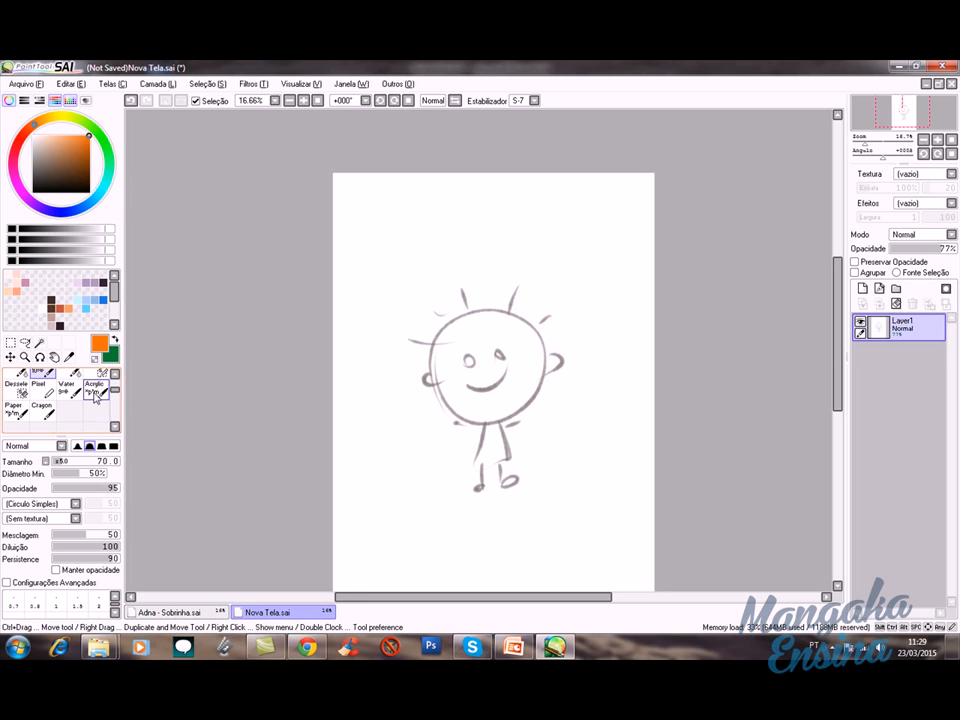
left_click(93, 390)
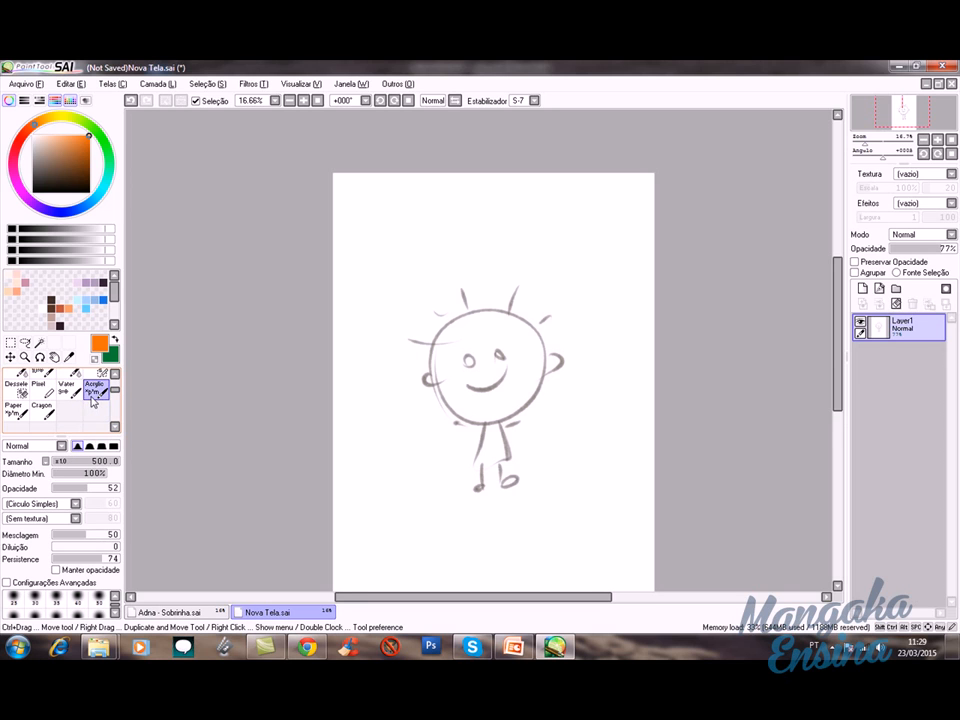
left_click(68, 392)
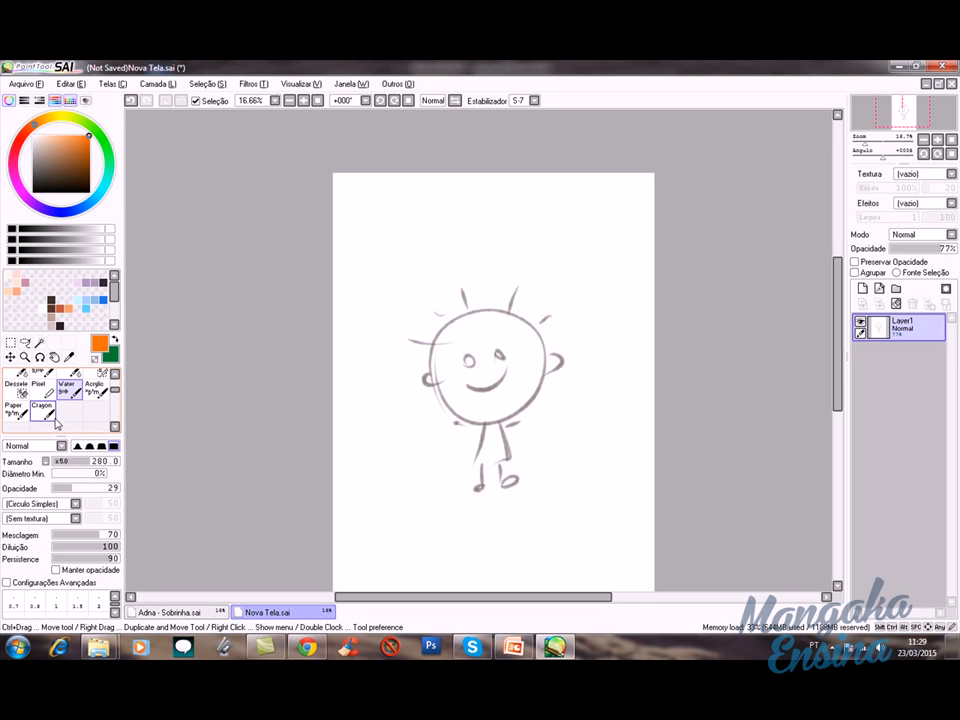
left_click(18, 413)
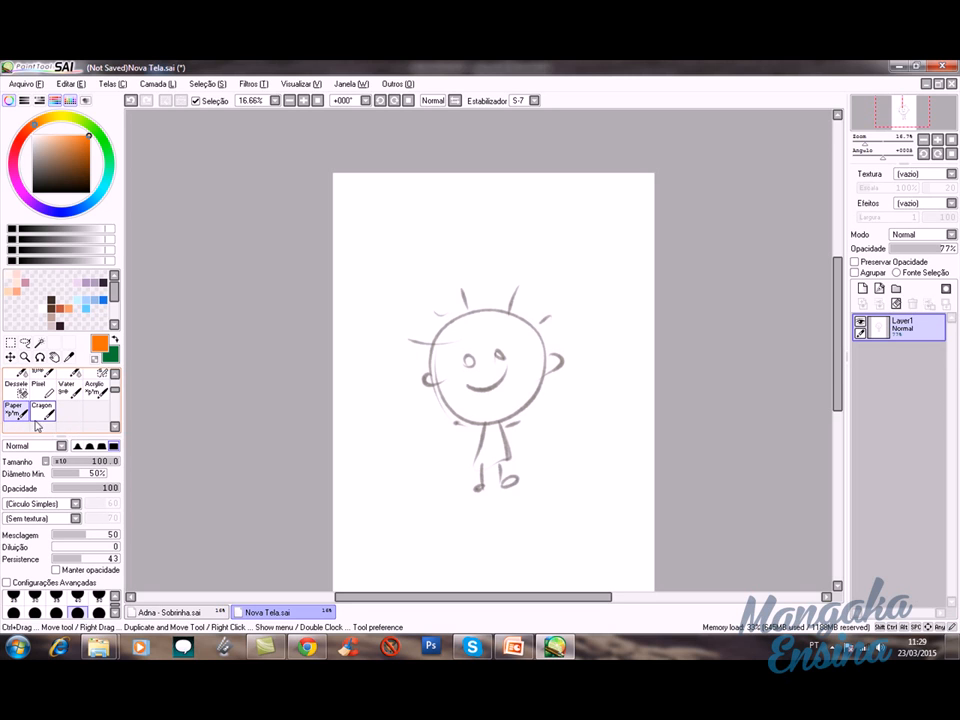
left_click(113, 380)
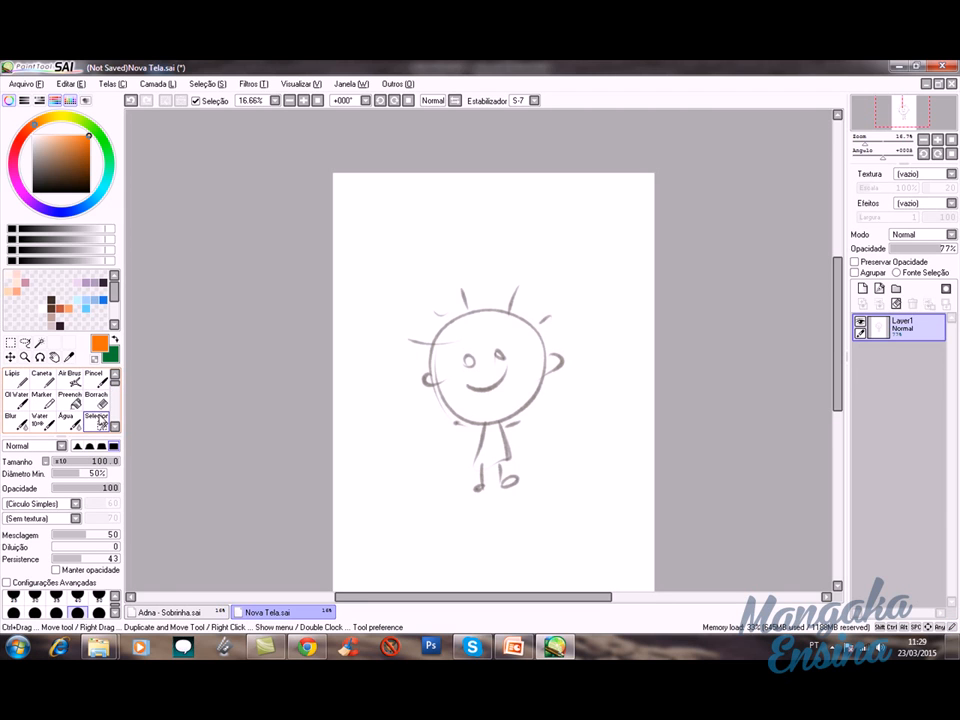
Step: View the Air Brush settings, select the Pincel brush as the active tool and browse the remaining brushes
left_click(75, 384)
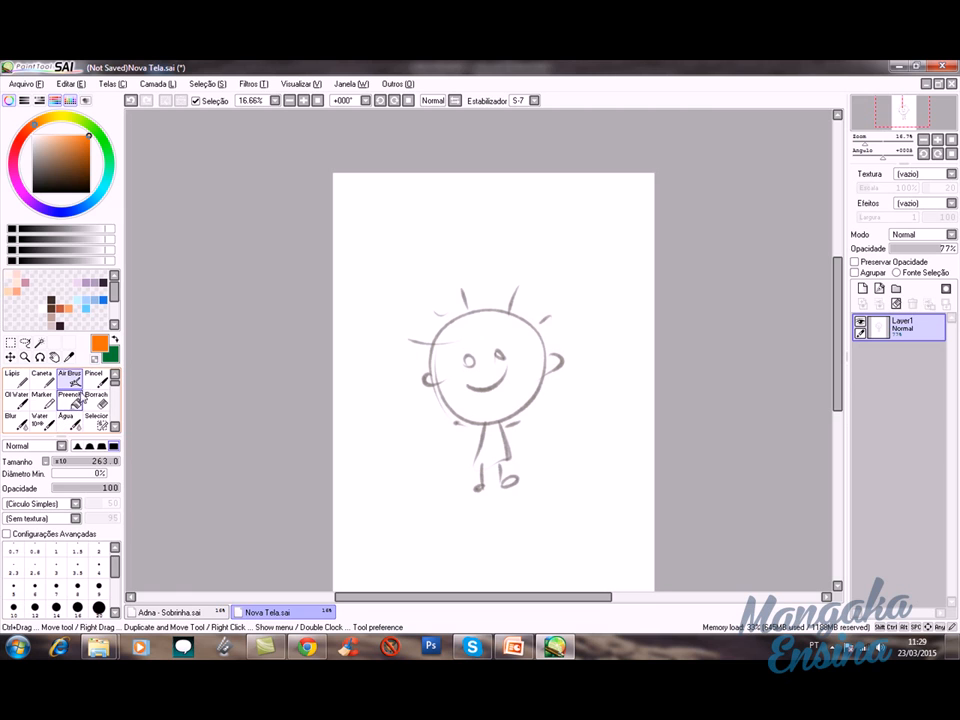
left_click(94, 379)
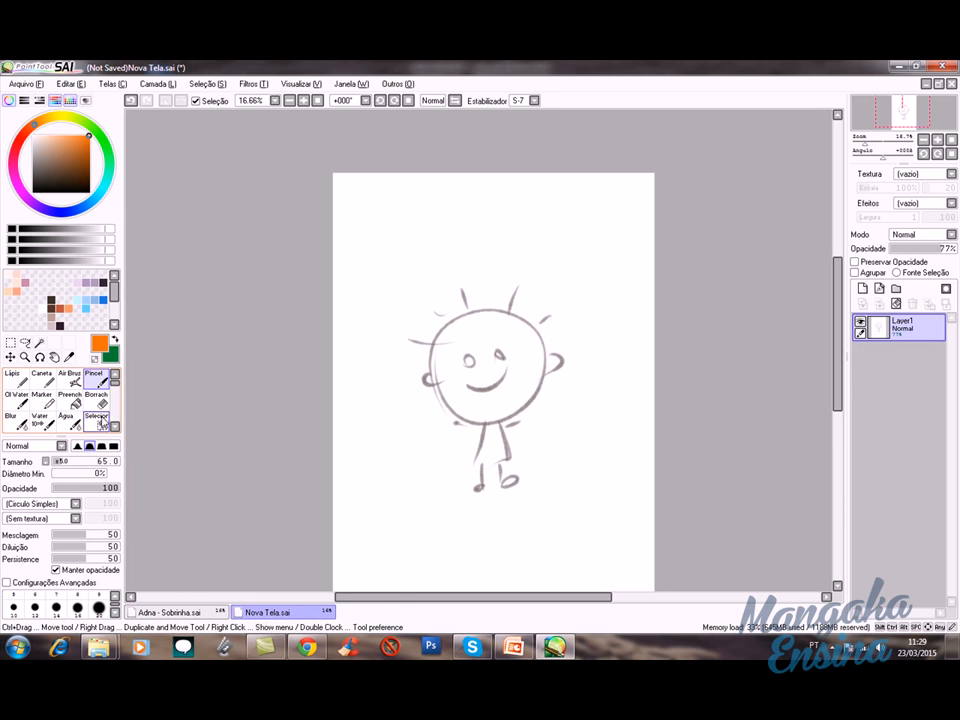
scroll(78, 394, "down", 2)
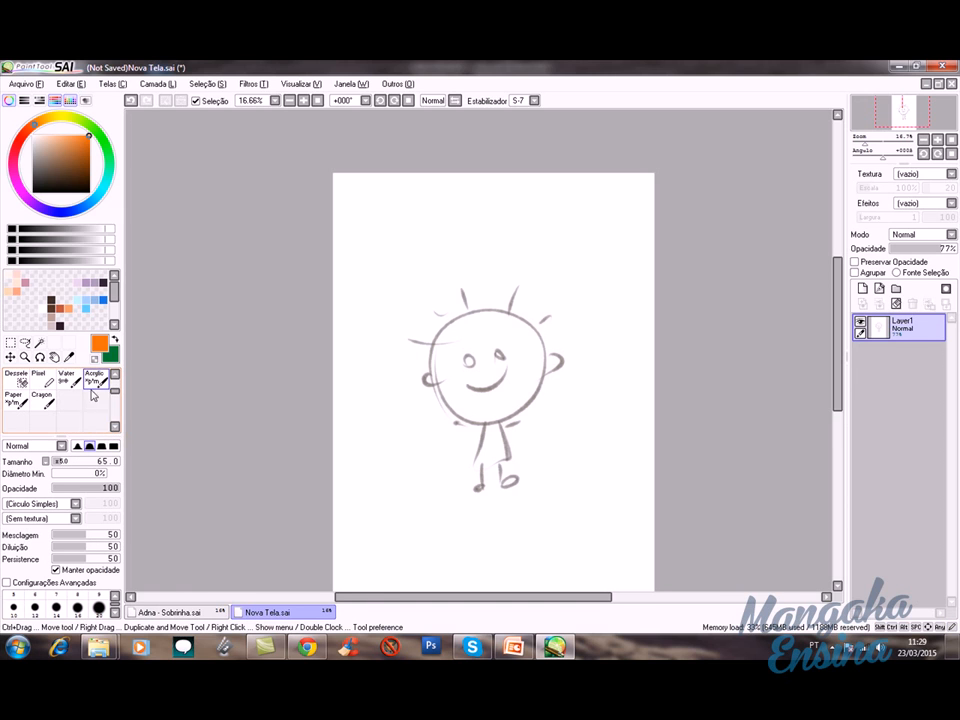
scroll(90, 410, "up", 2)
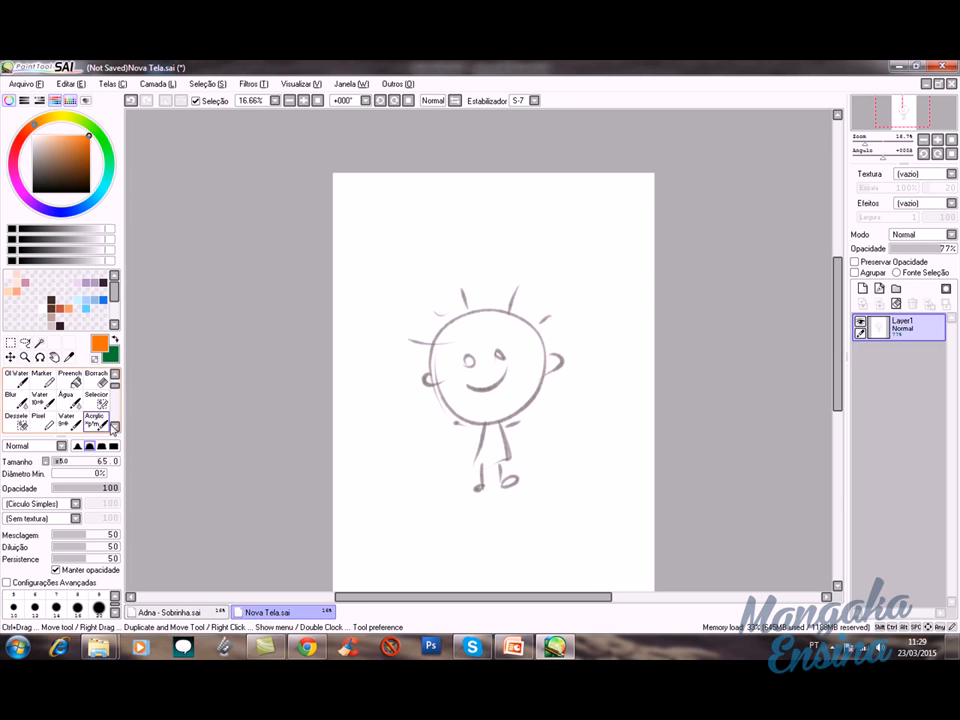
scroll(104, 412, "down", 1)
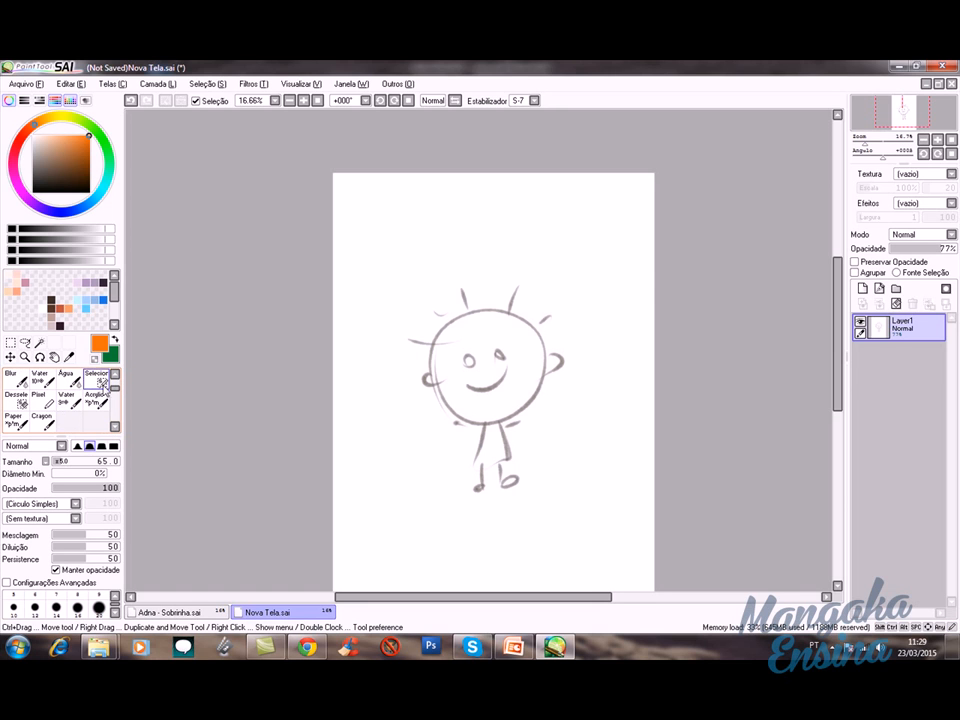
scroll(90, 405, "up", 2)
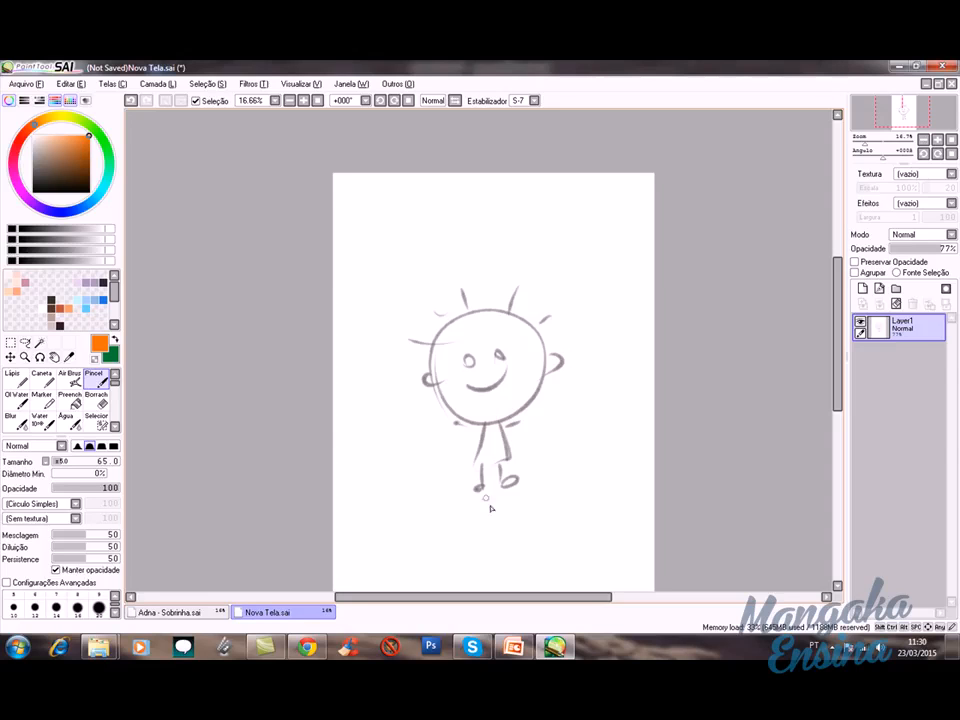
left_click_drag(838, 316, 837, 321)
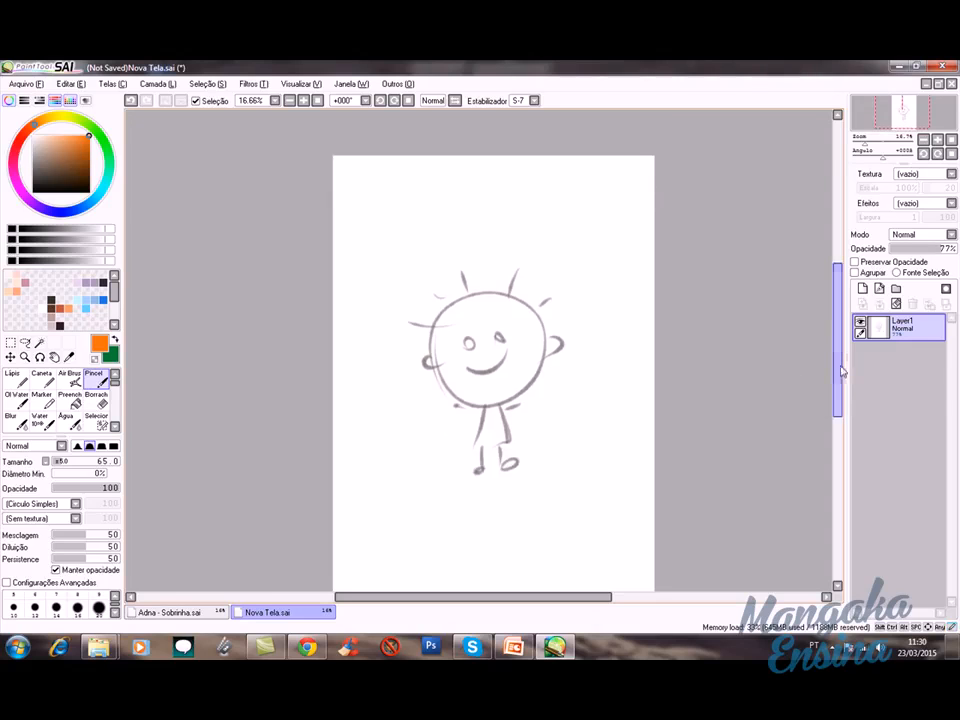
left_click_drag(840, 369, 840, 383)
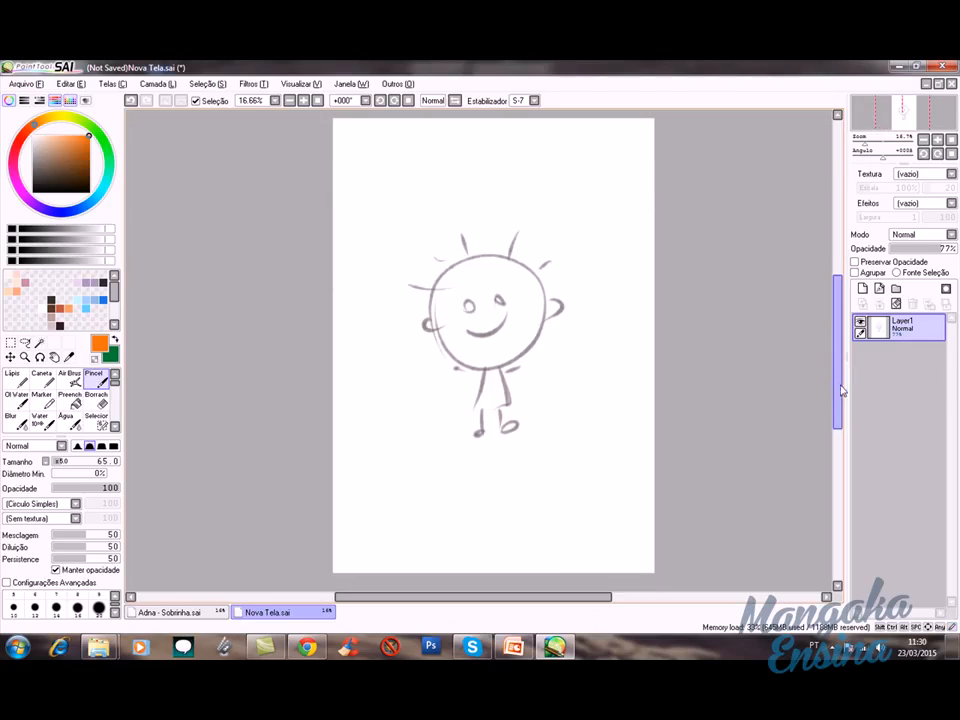